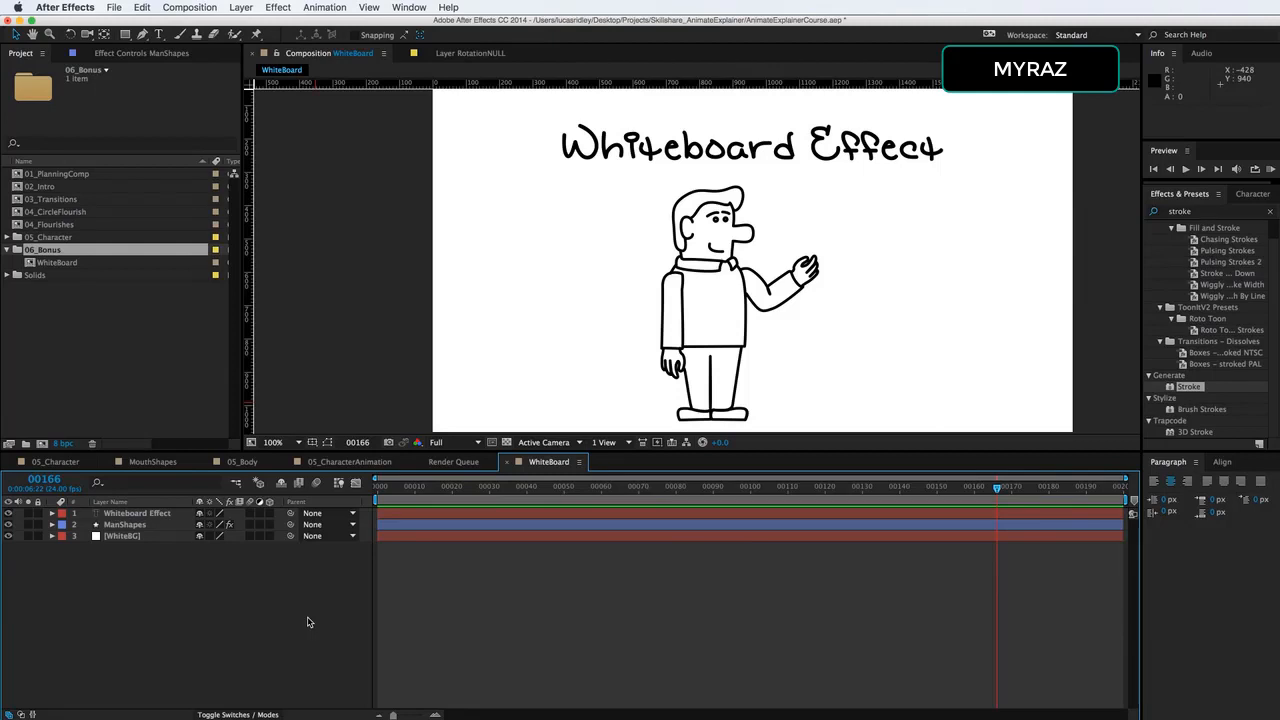
Step: Move the playhead to frame 0 of the WhiteBoard composition with no layer selected
click(708, 258)
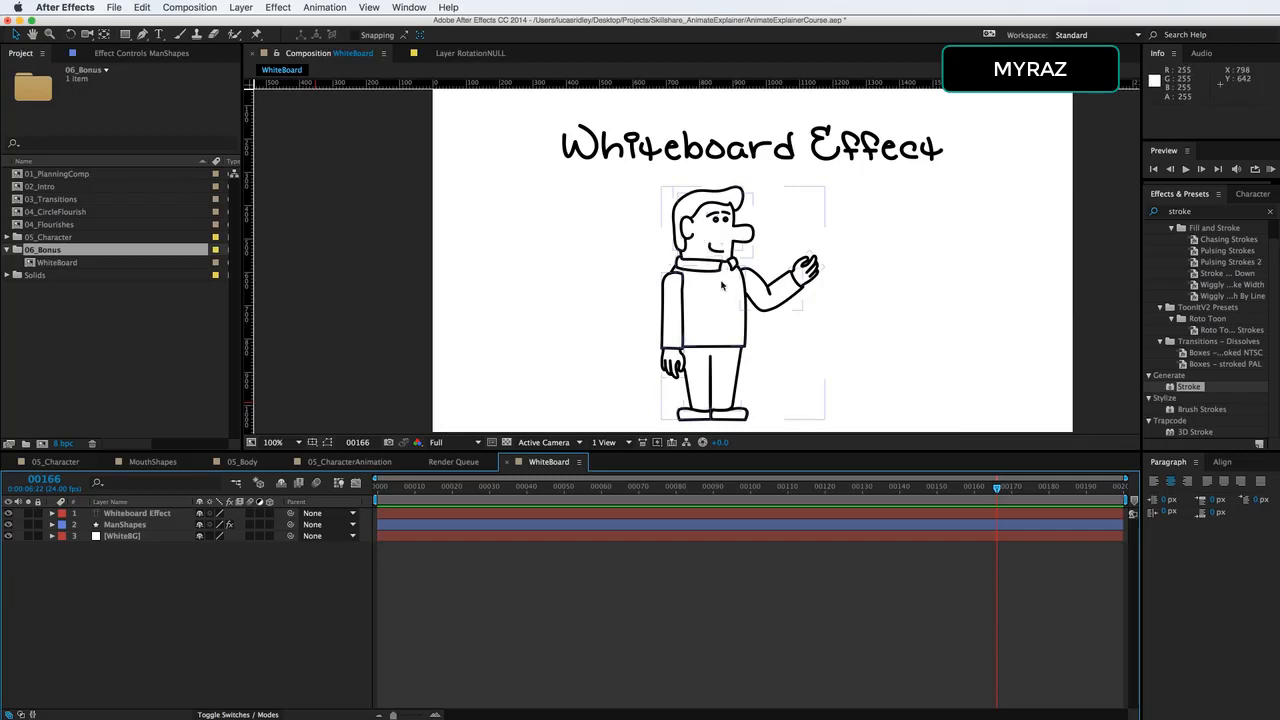
click(214, 558)
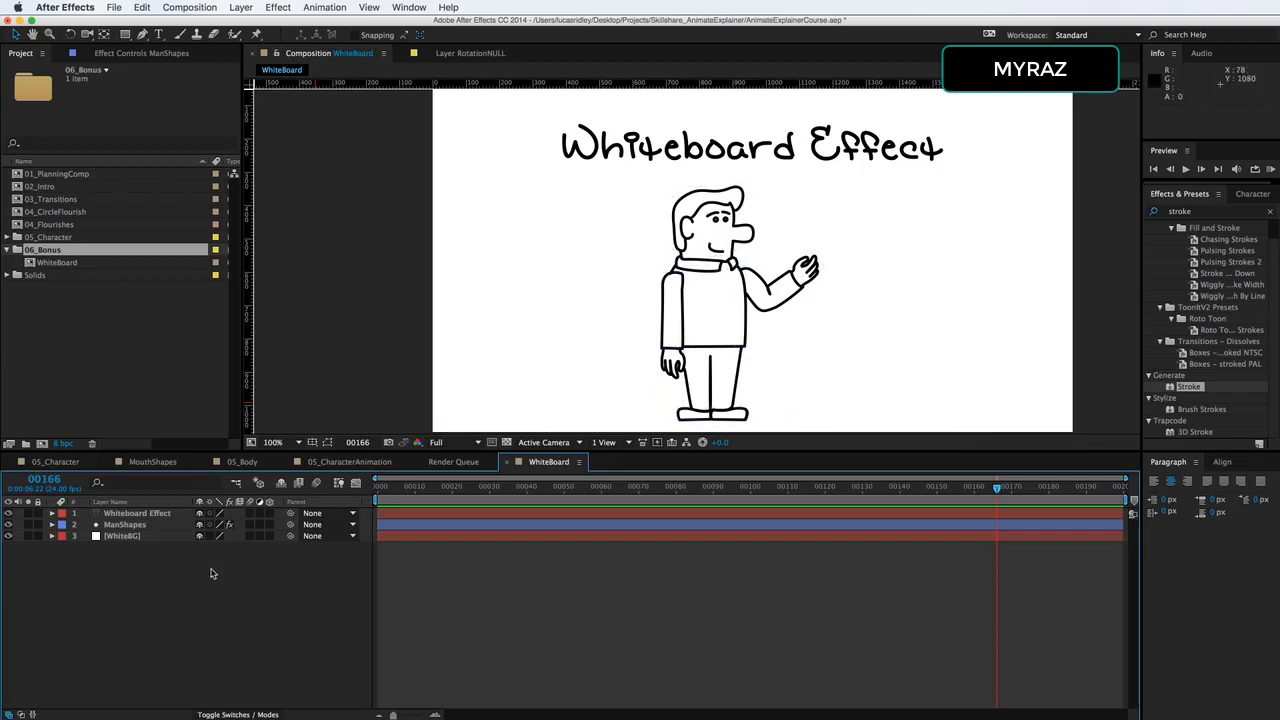
drag(430, 488, 376, 490)
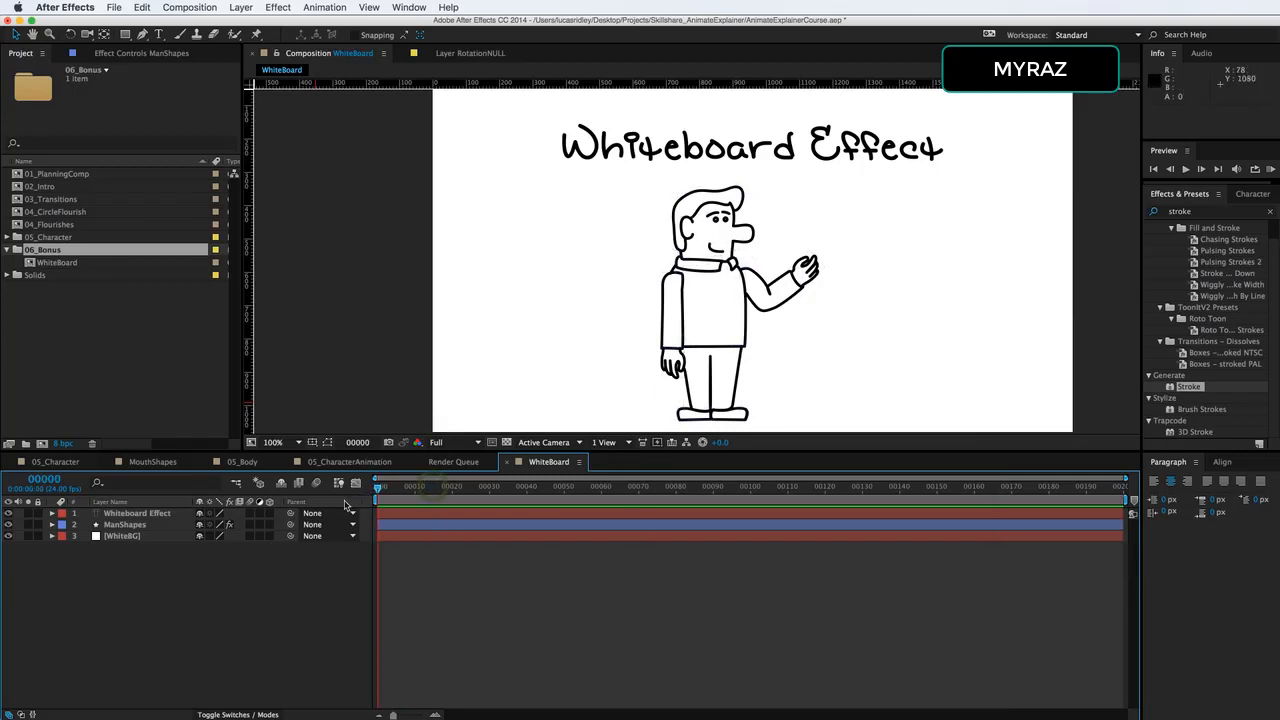
Step: Look through the shape groups inside the ManShapes layer's contents and view the character up close
click(130, 524)
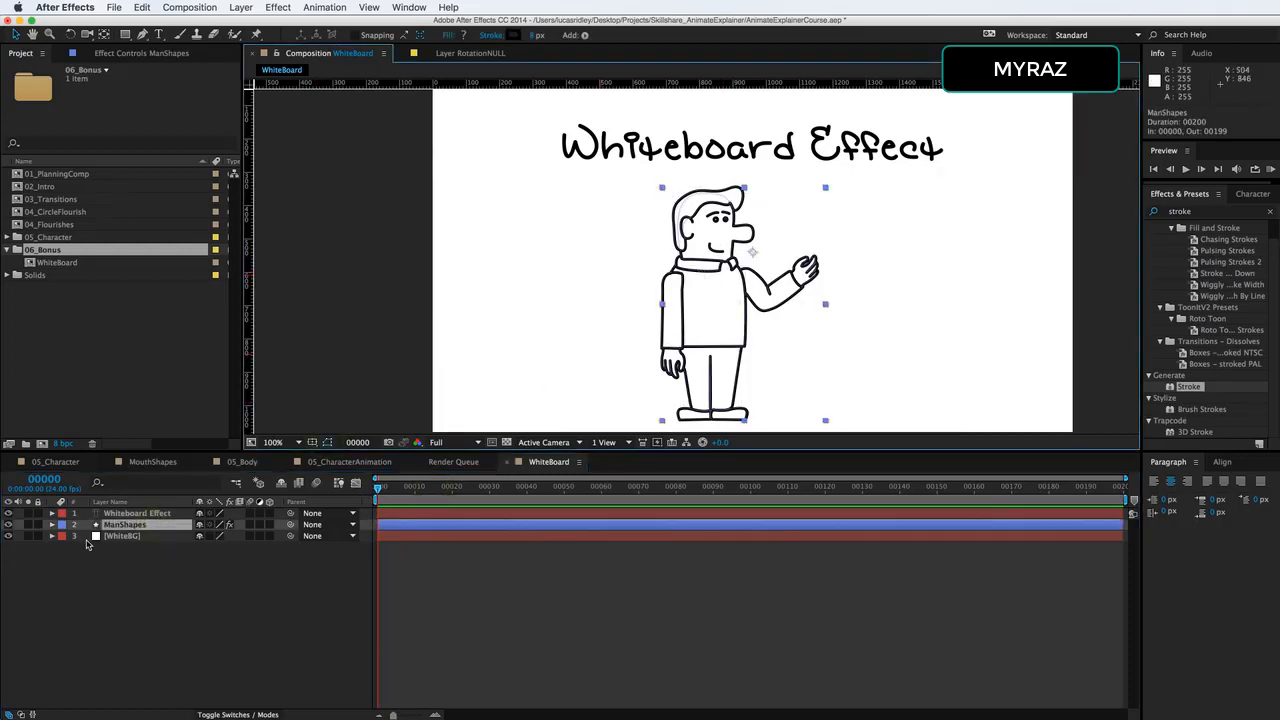
click(52, 524)
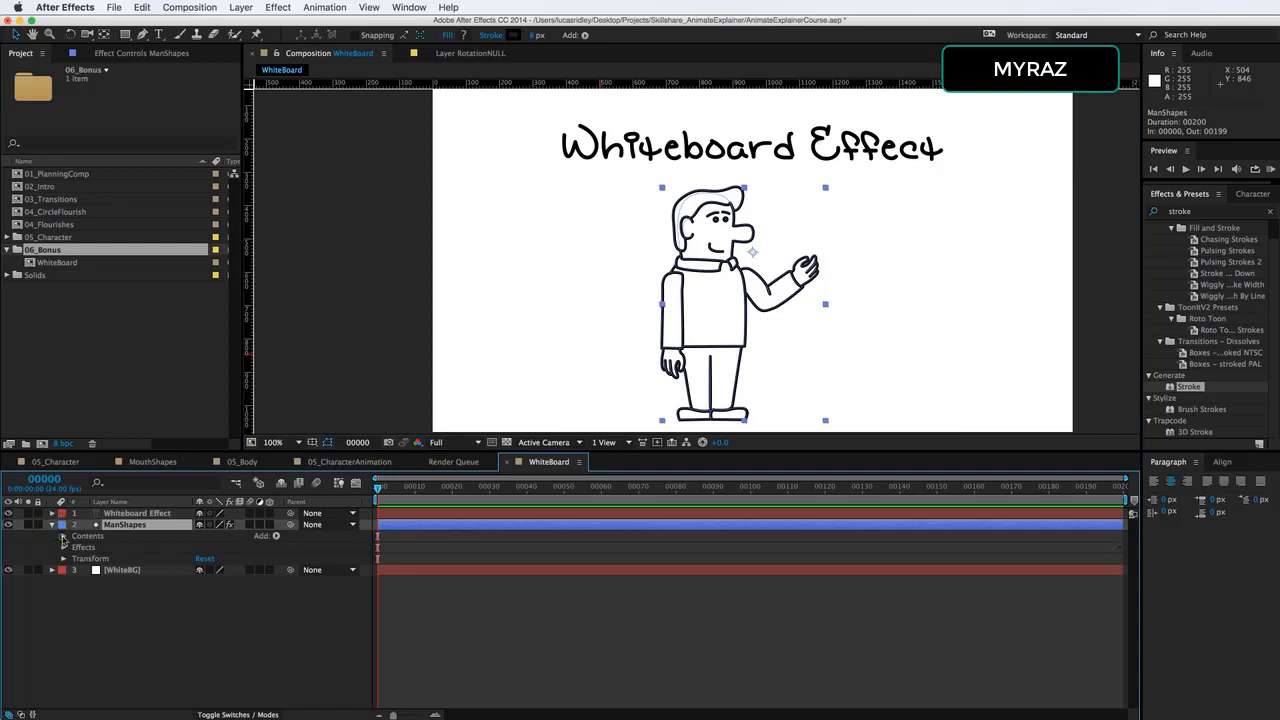
click(63, 536)
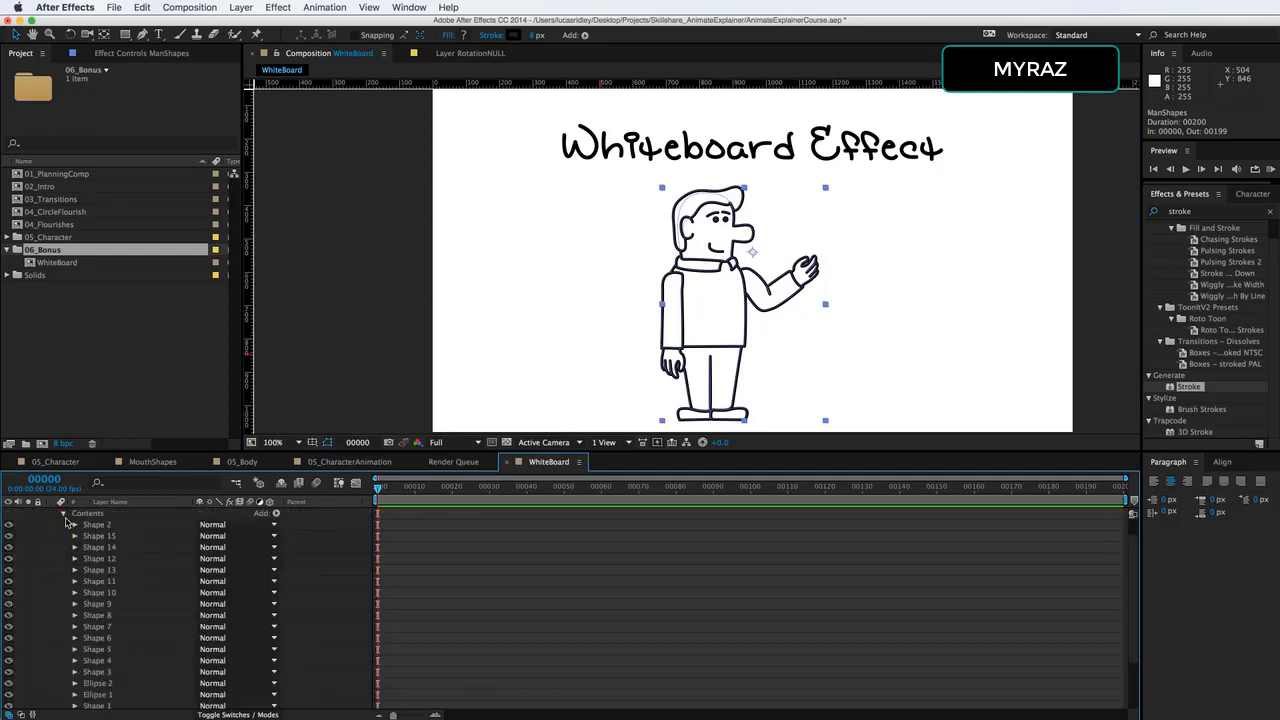
click(63, 514)
key(super+equal)
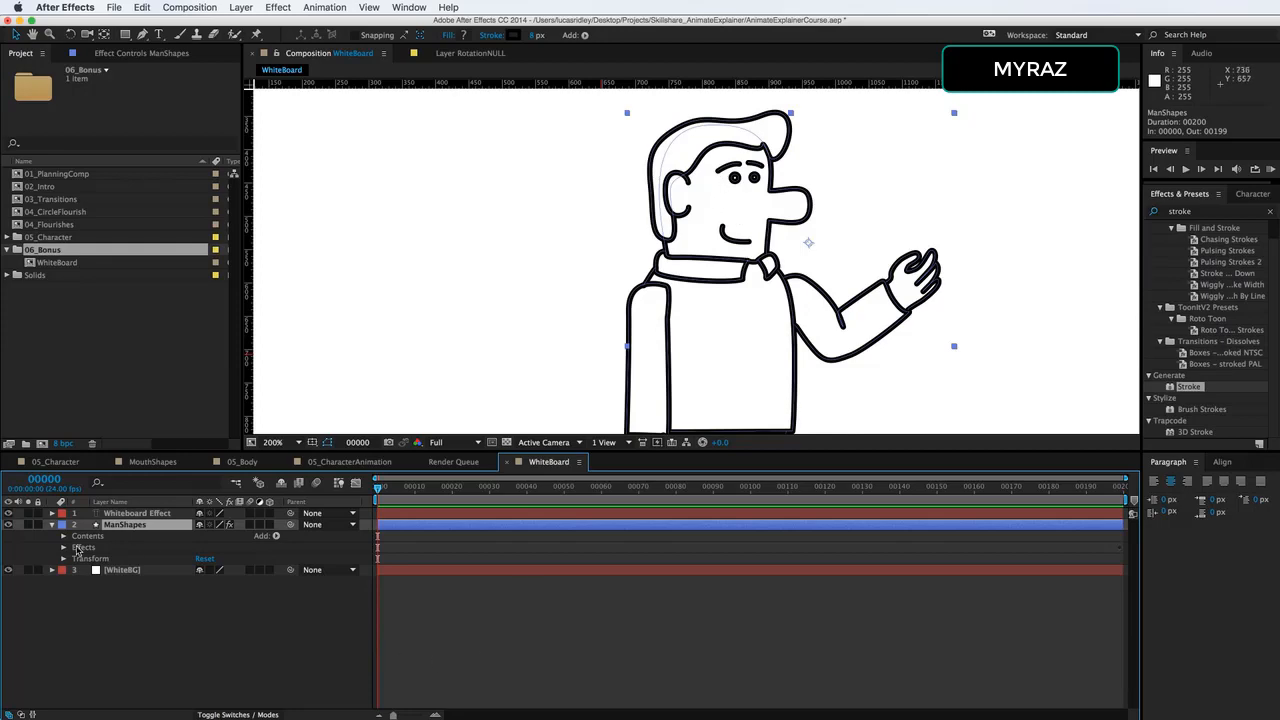
Step: Switch to Chrome and look over the ButtCapper page's description of its stroke cap and join features
key(super+Tab)
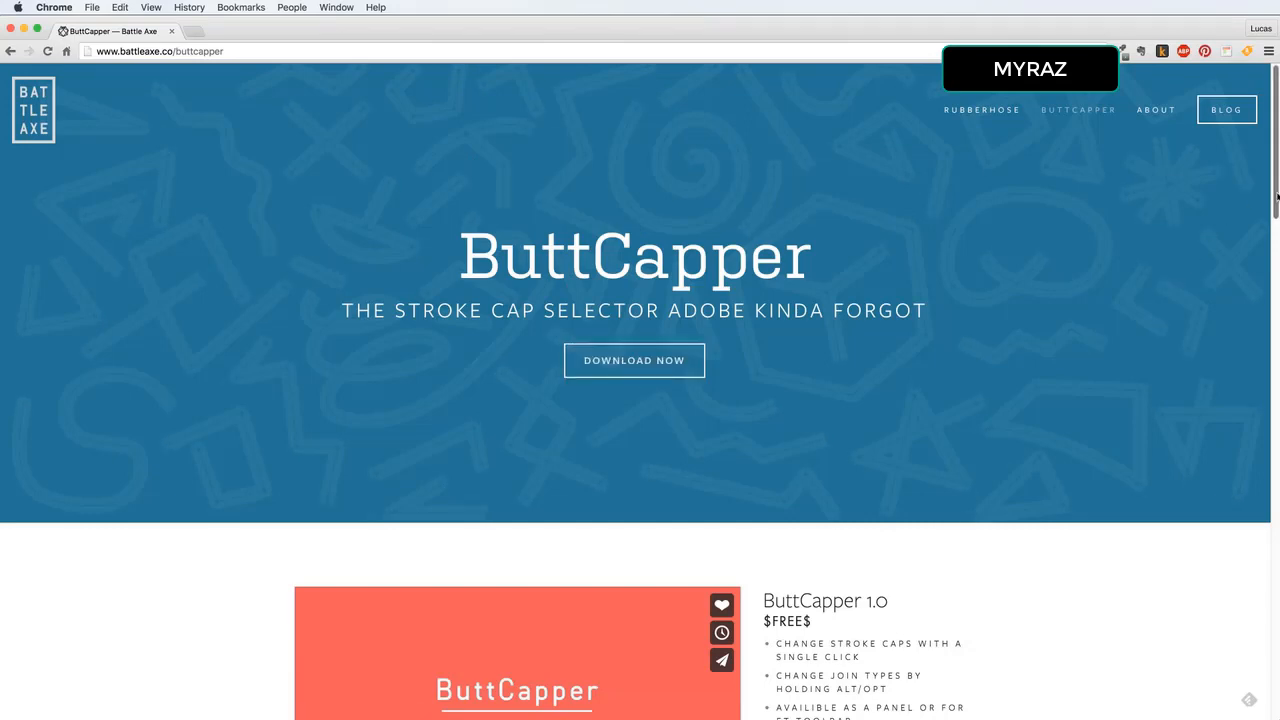
drag(1264, 204, 1260, 388)
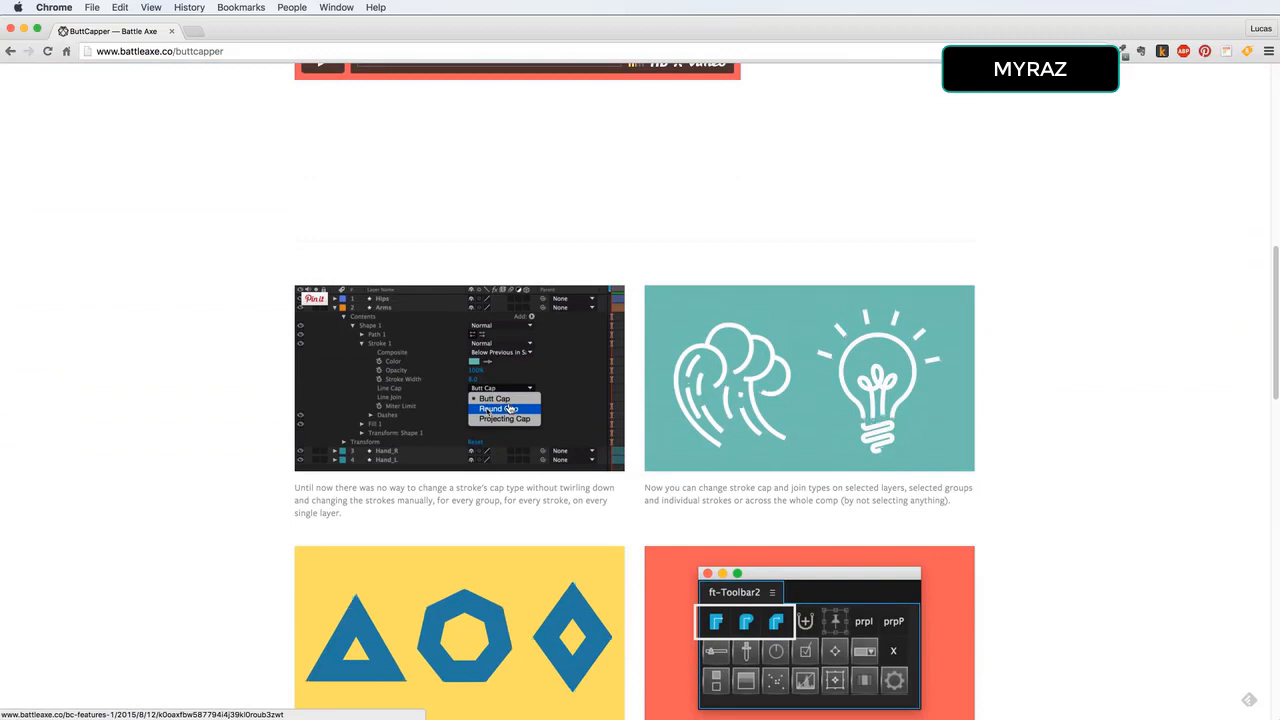
scroll(1271, 255, down, 5)
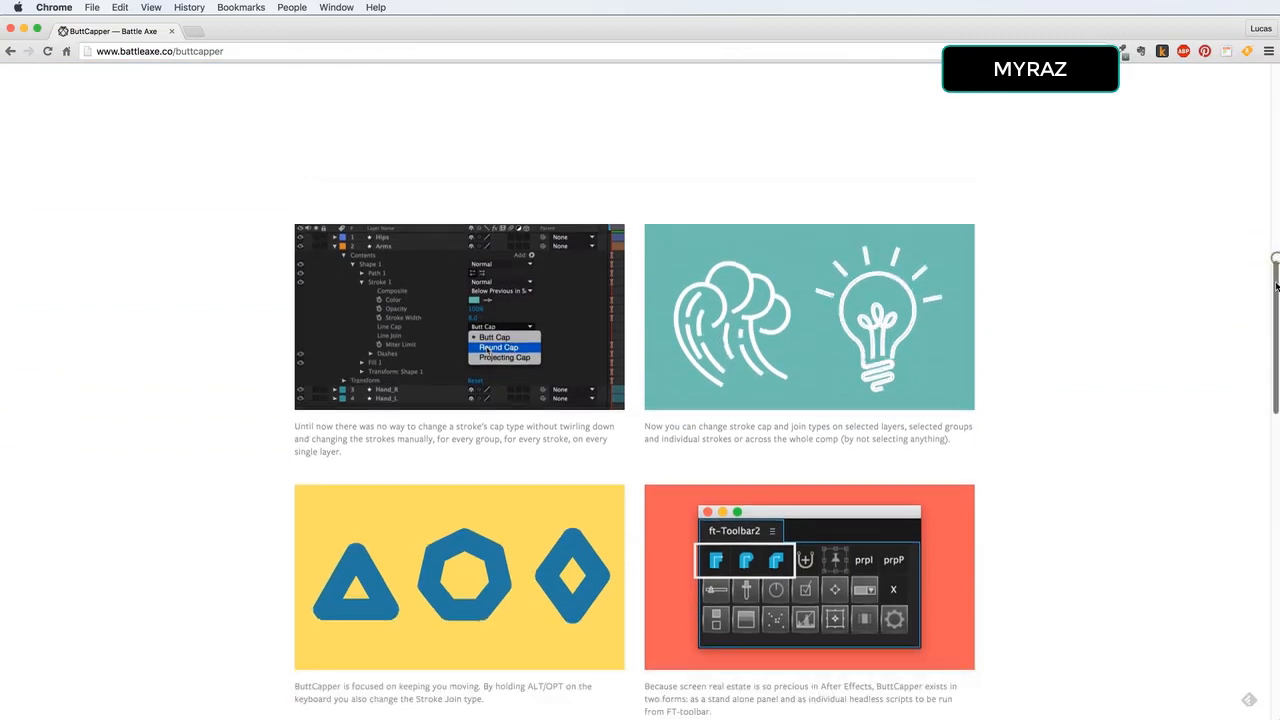
scroll(1271, 255, up, 5)
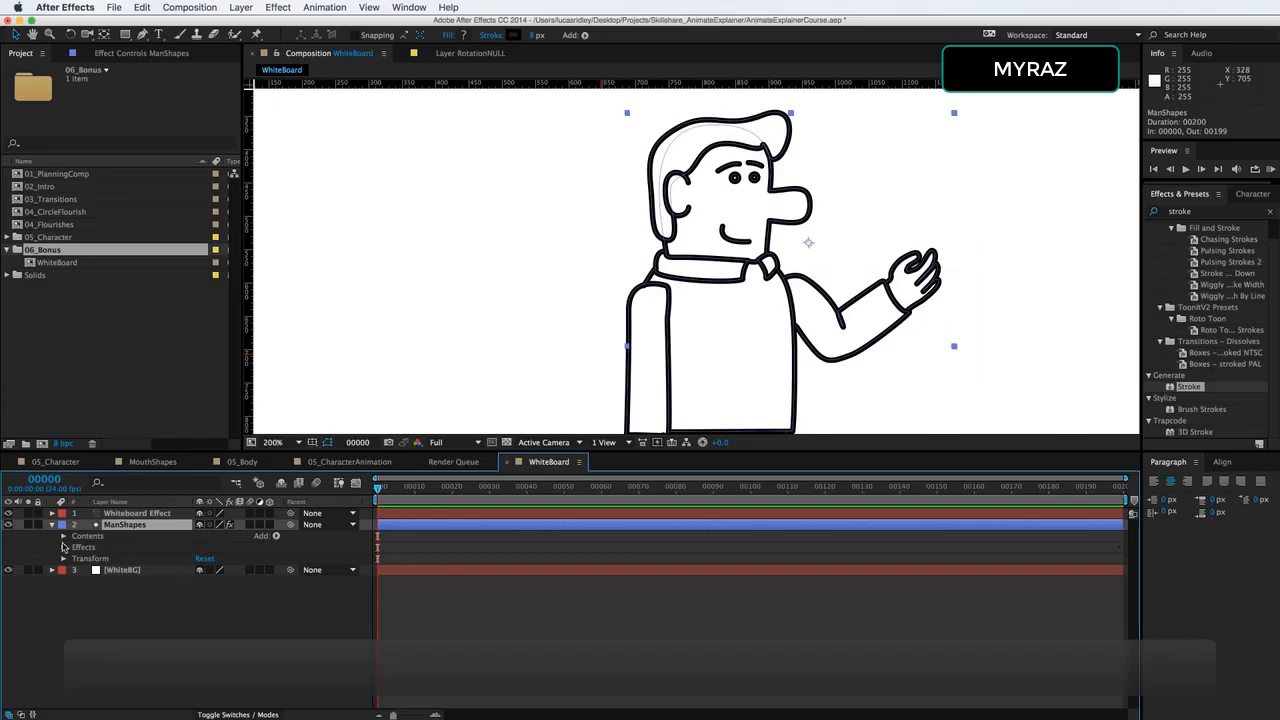
Step: Back in After Effects, check the line cap and line join settings of Shape 15's stroke in the ManShapes layer
click(63, 536)
click(74, 536)
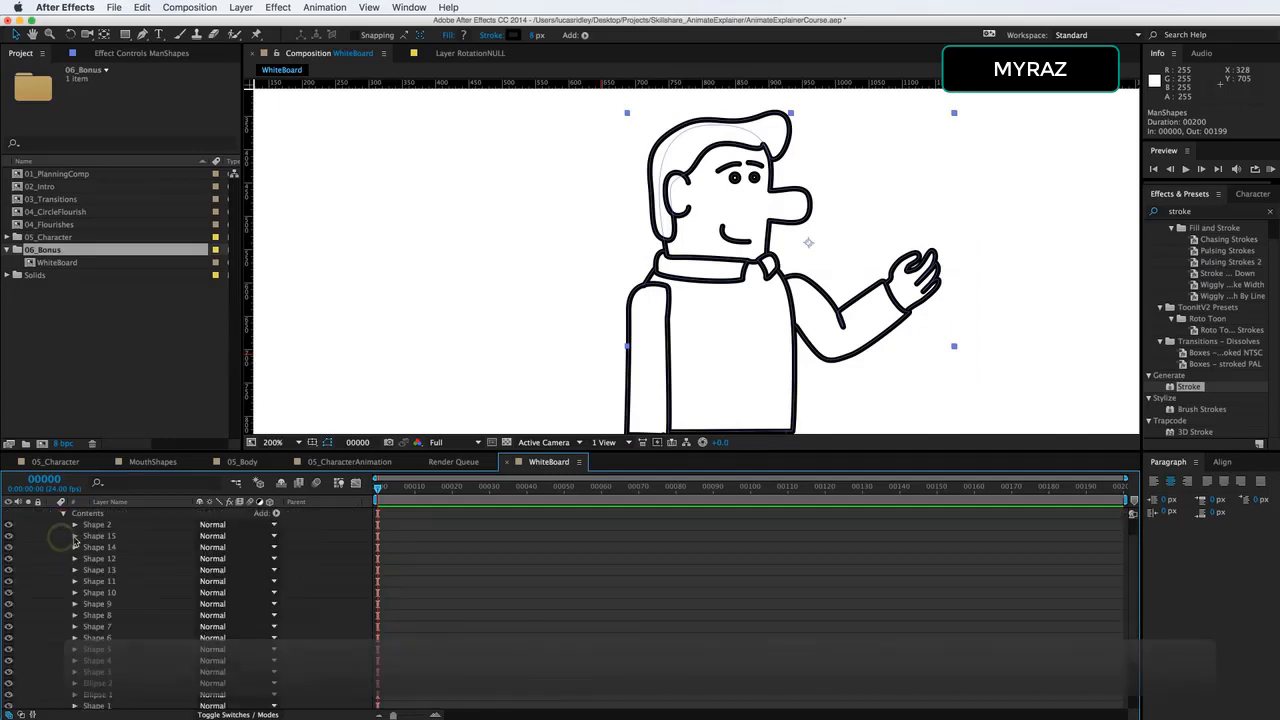
click(86, 559)
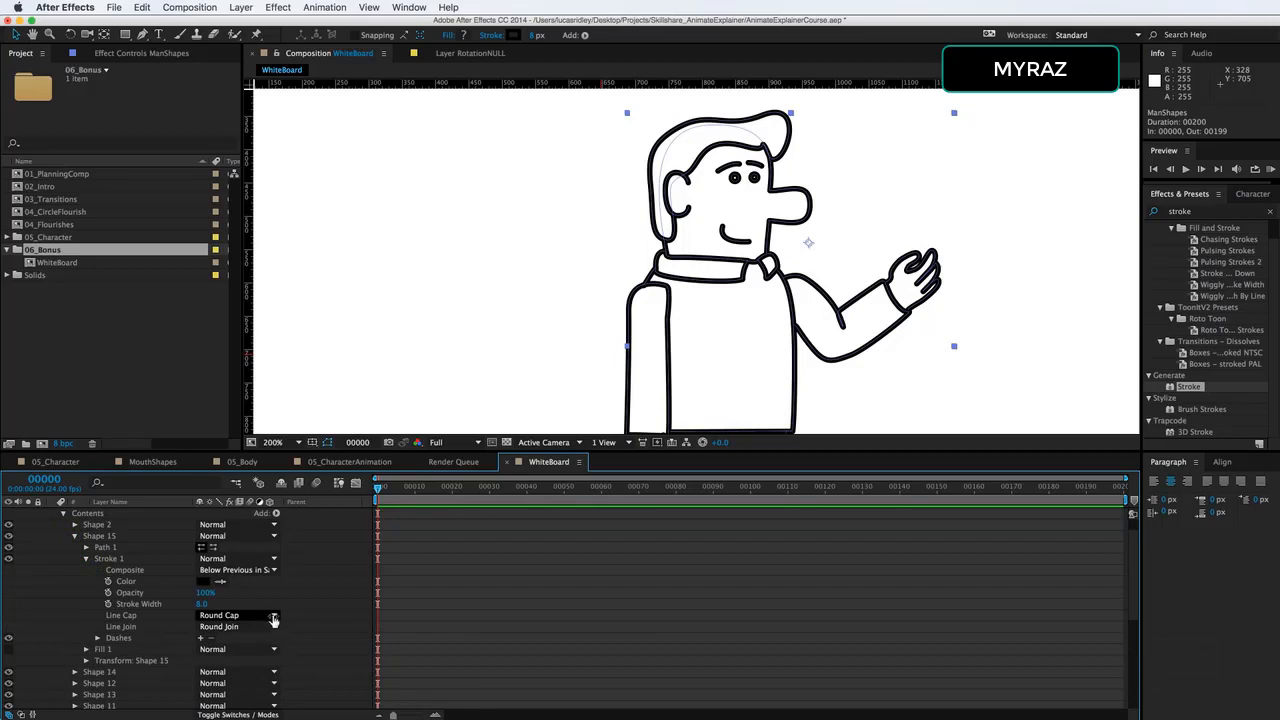
click(75, 536)
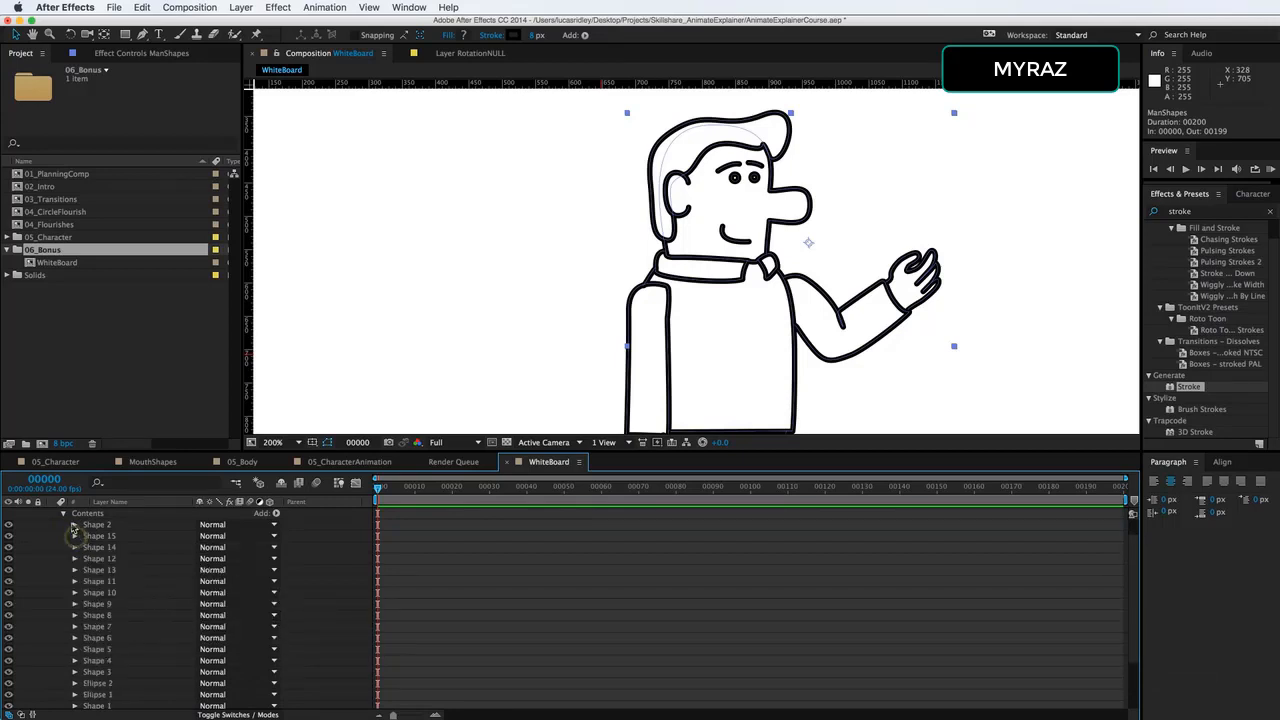
click(63, 514)
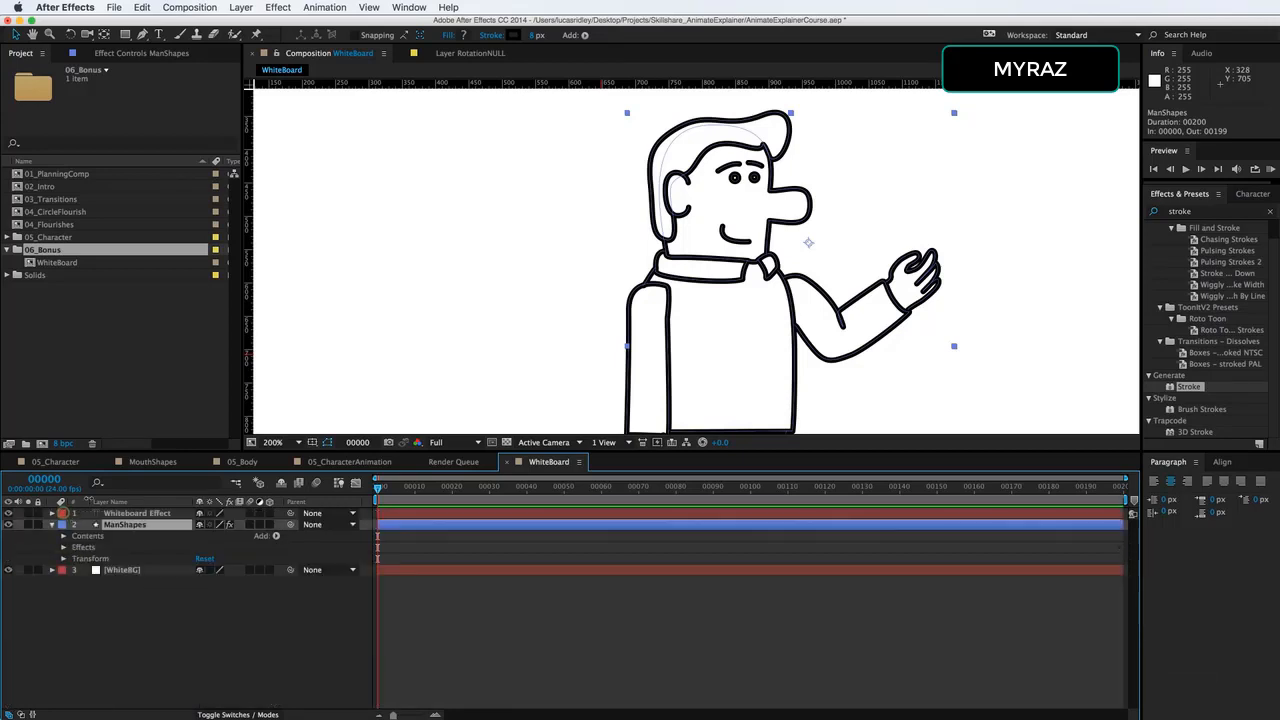
Step: Open the ButtCapper script and switch all ManShapes strokes to butt caps and miter joins
click(406, 7)
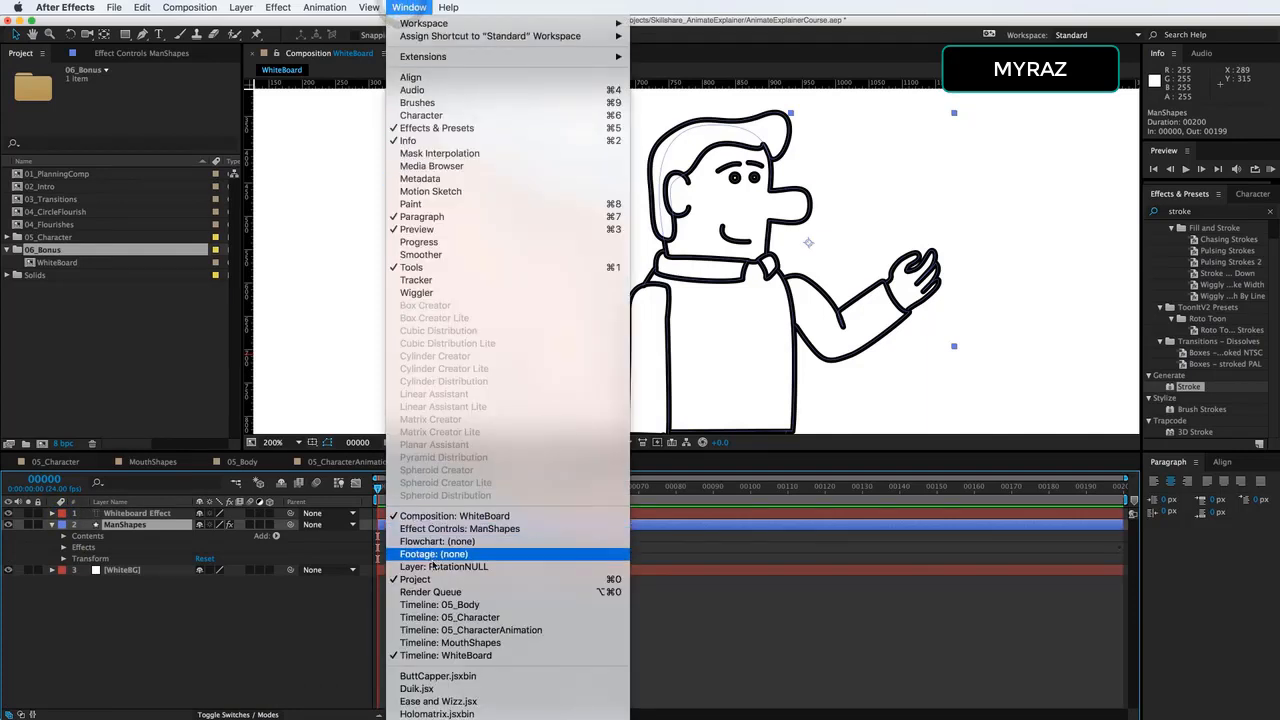
click(469, 679)
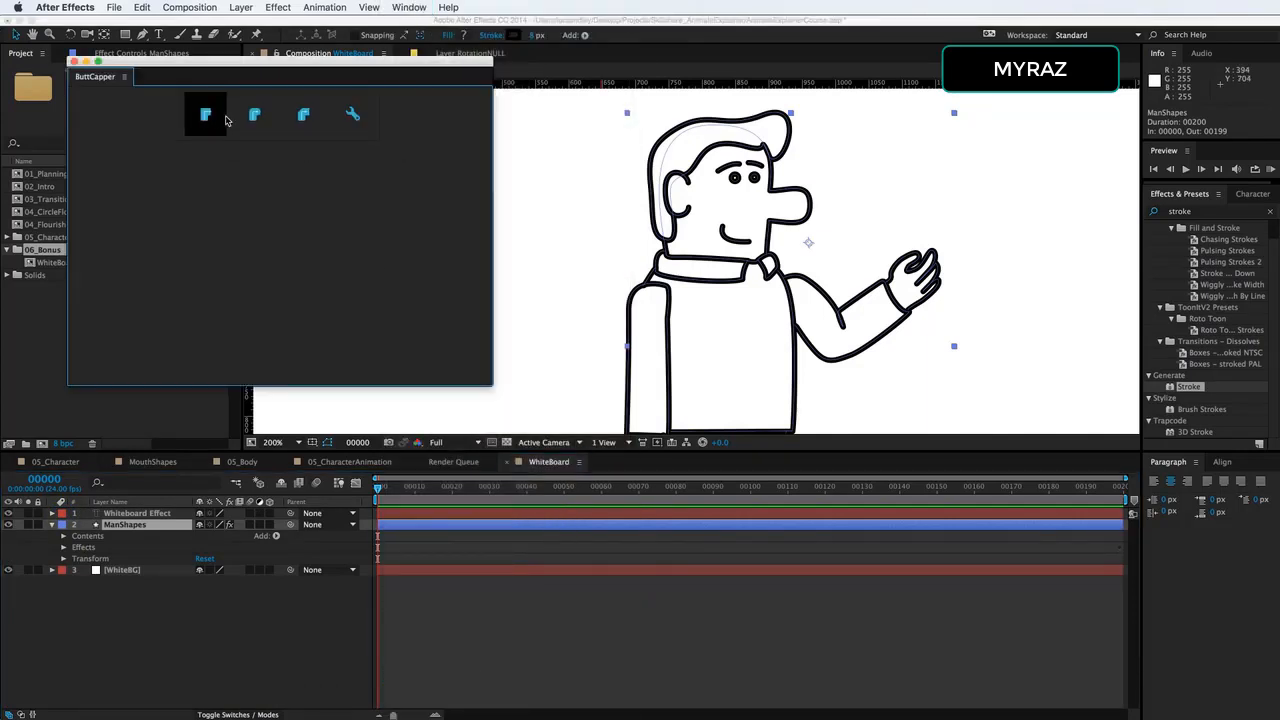
click(207, 116)
click(210, 116)
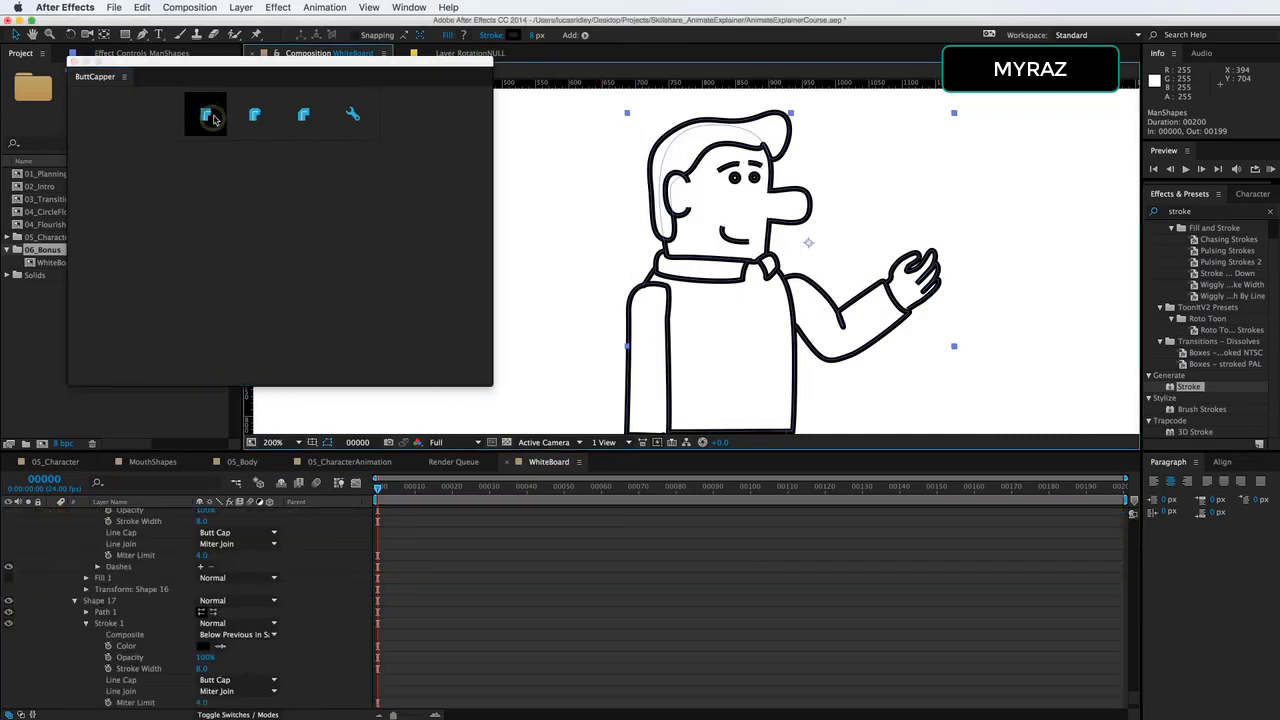
Step: Set all ManShapes strokes to round caps and round joins with ButtCapper and close the script window
click(254, 115)
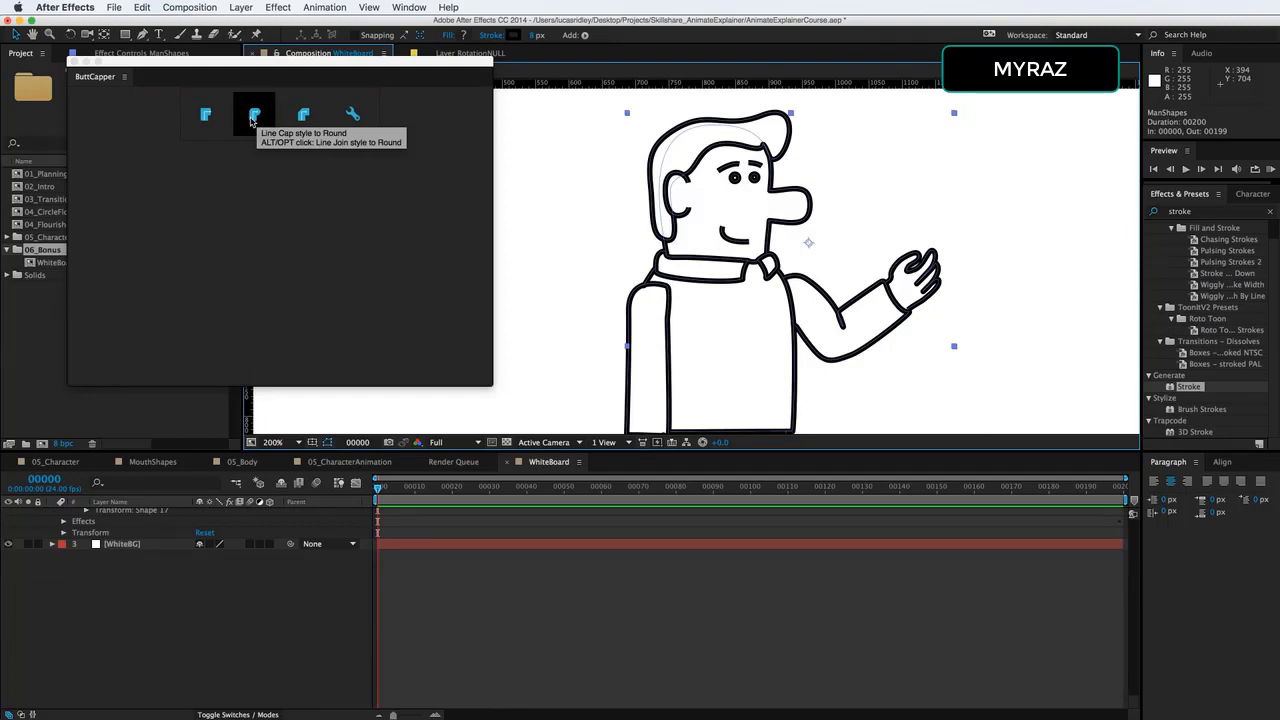
click(254, 119)
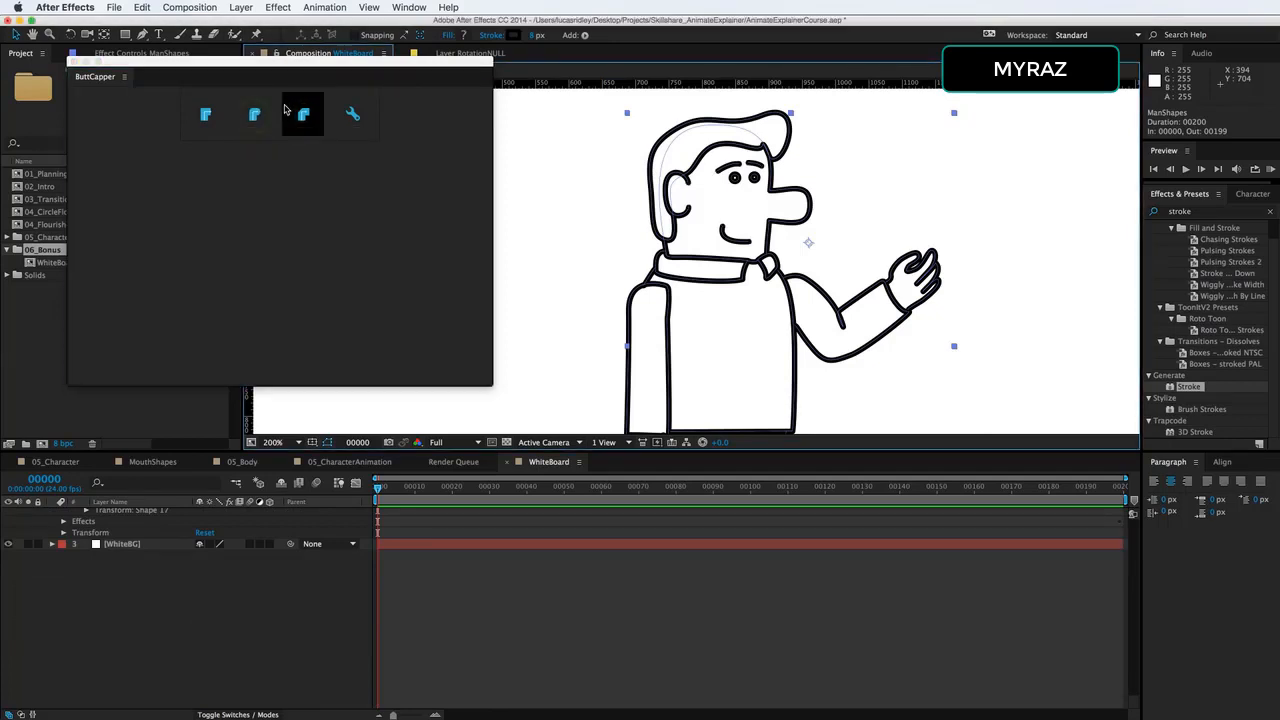
click(74, 62)
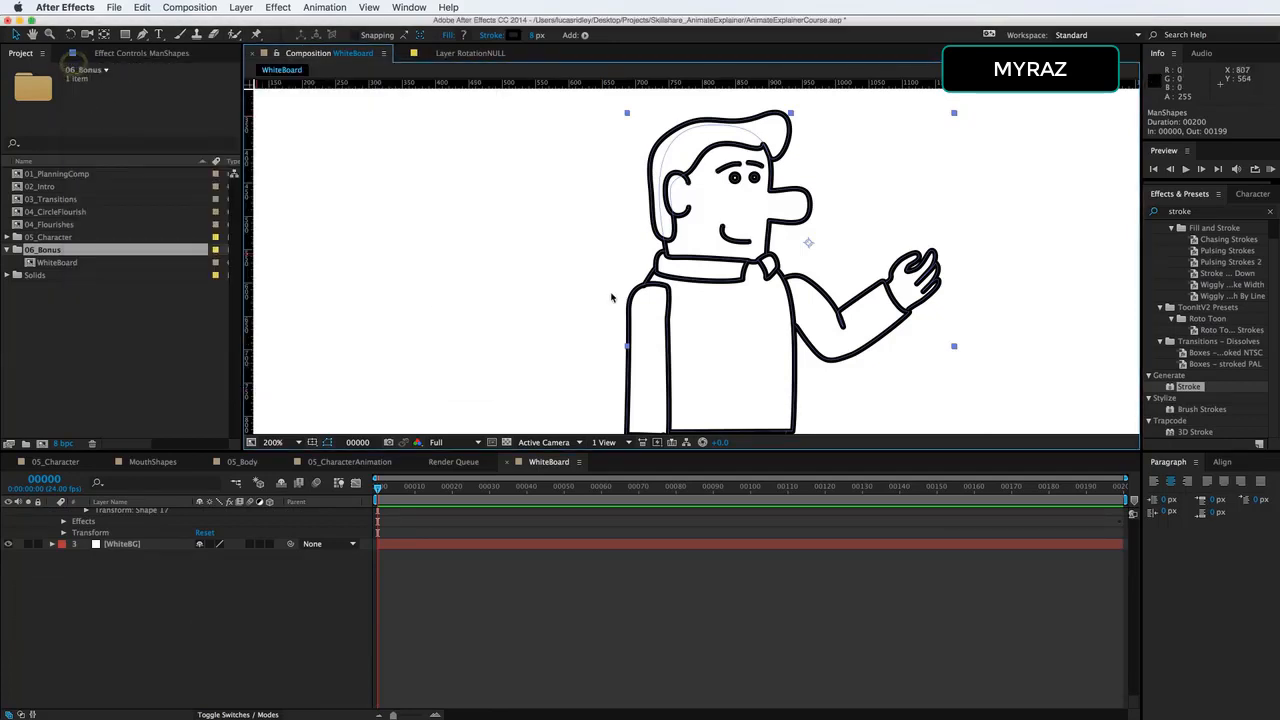
Step: Activate the Pen tool with the ManShapes layer selected and the whole character in view
scroll(325, 670, up, 5)
key(super+minus)
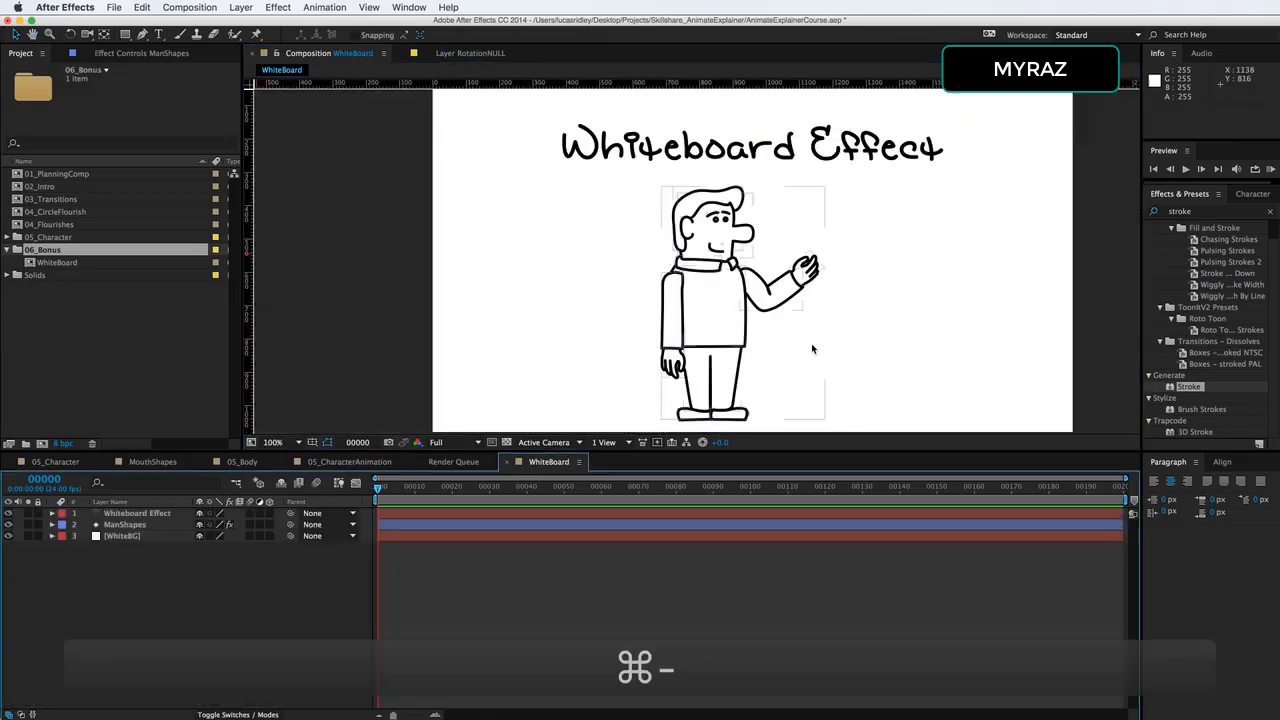
click(540, 252)
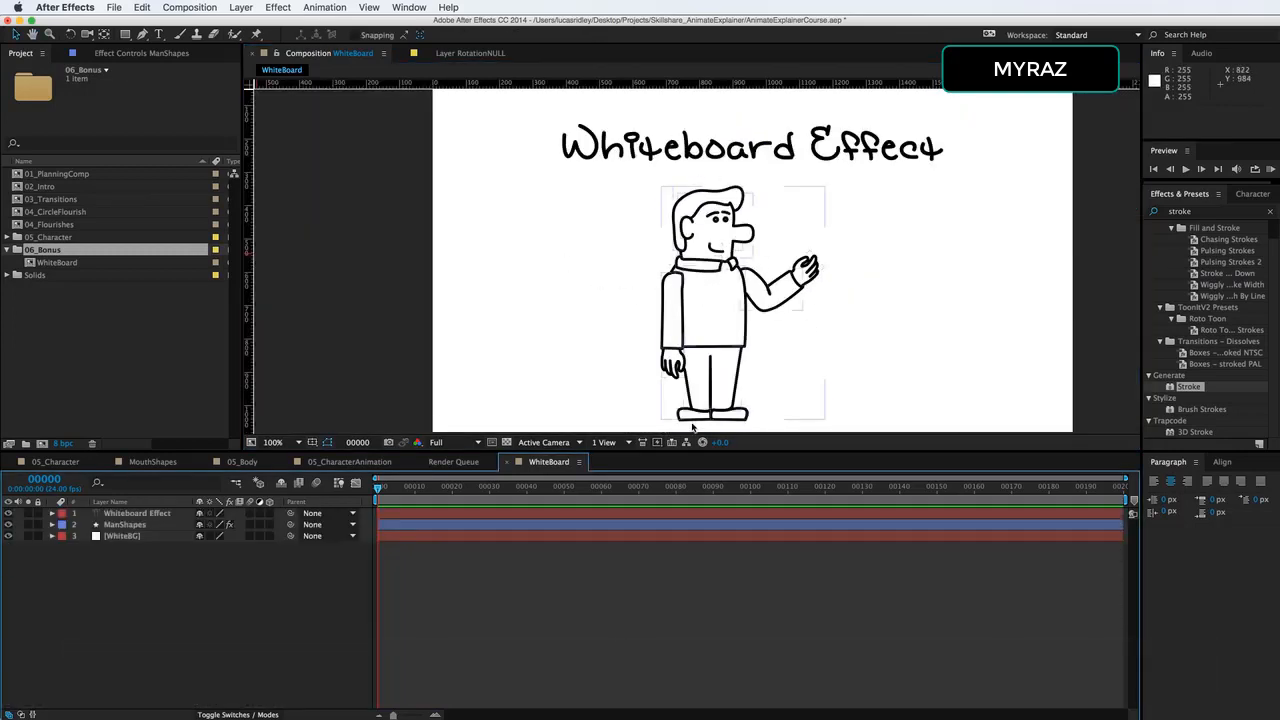
click(124, 524)
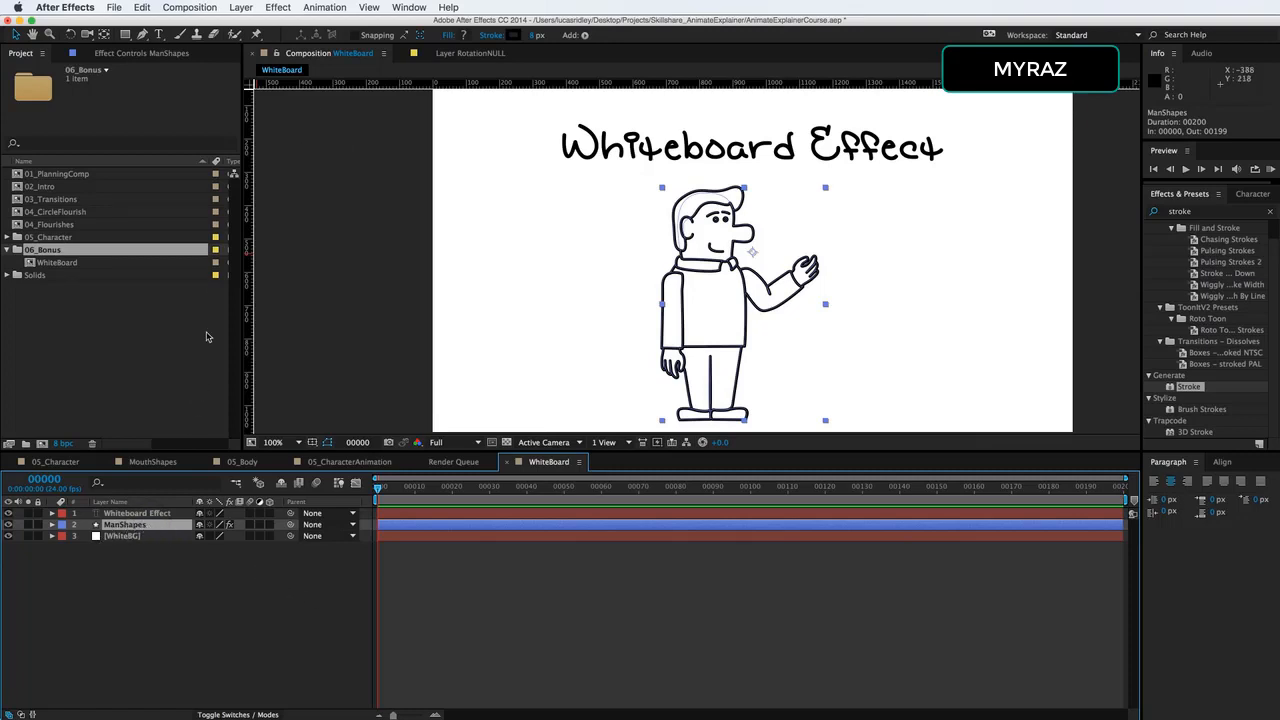
click(142, 34)
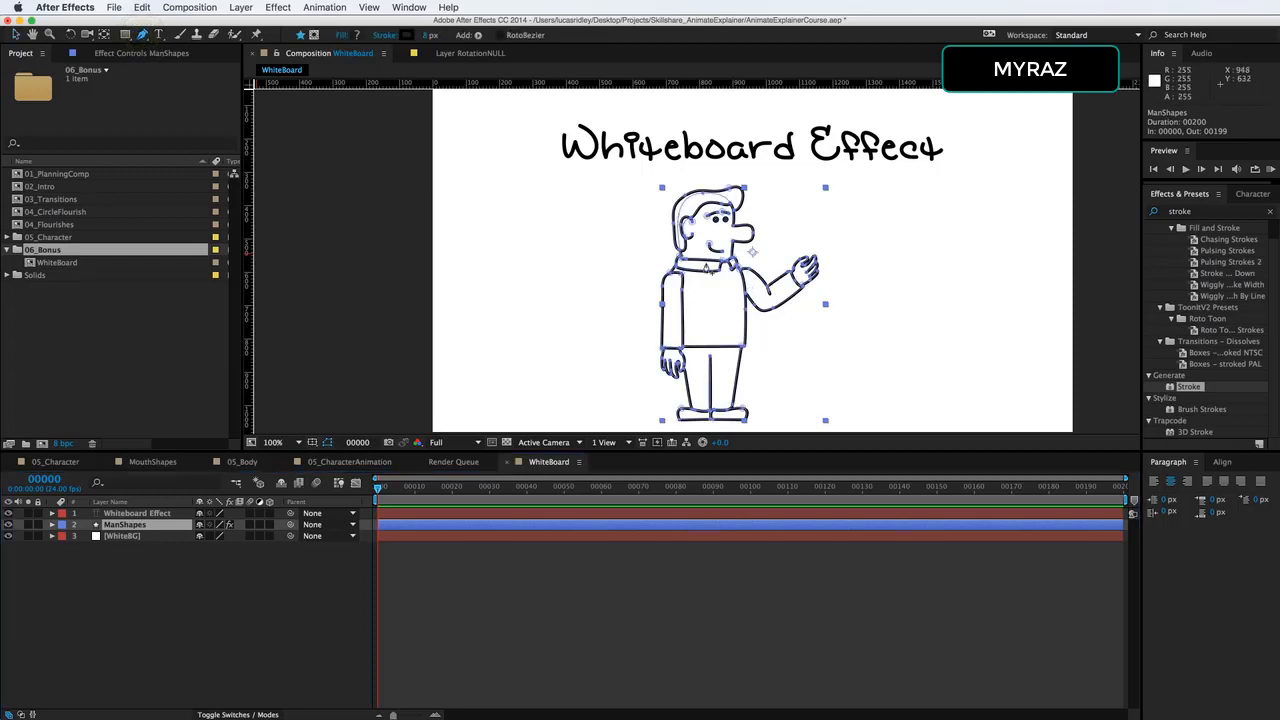
Step: Pre-compose the ManShapes layer as ManShapePreComp, moving all attributes into the new composition
click(124, 525)
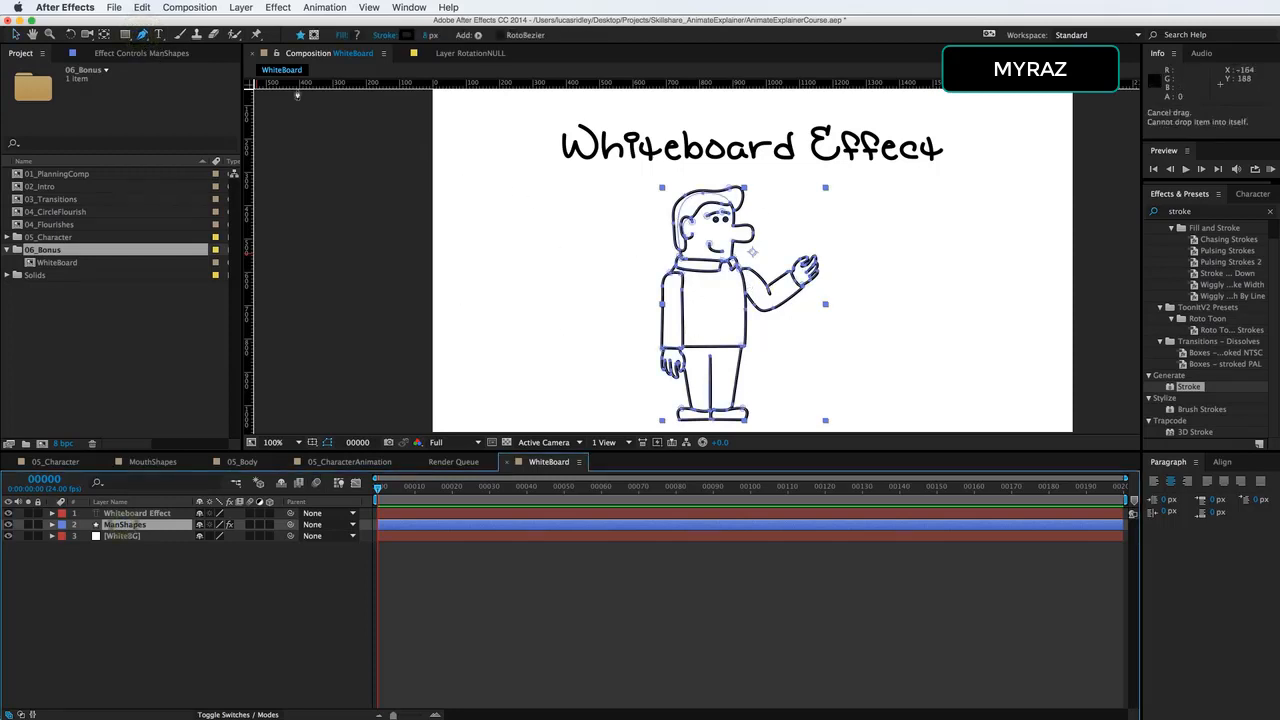
click(242, 8)
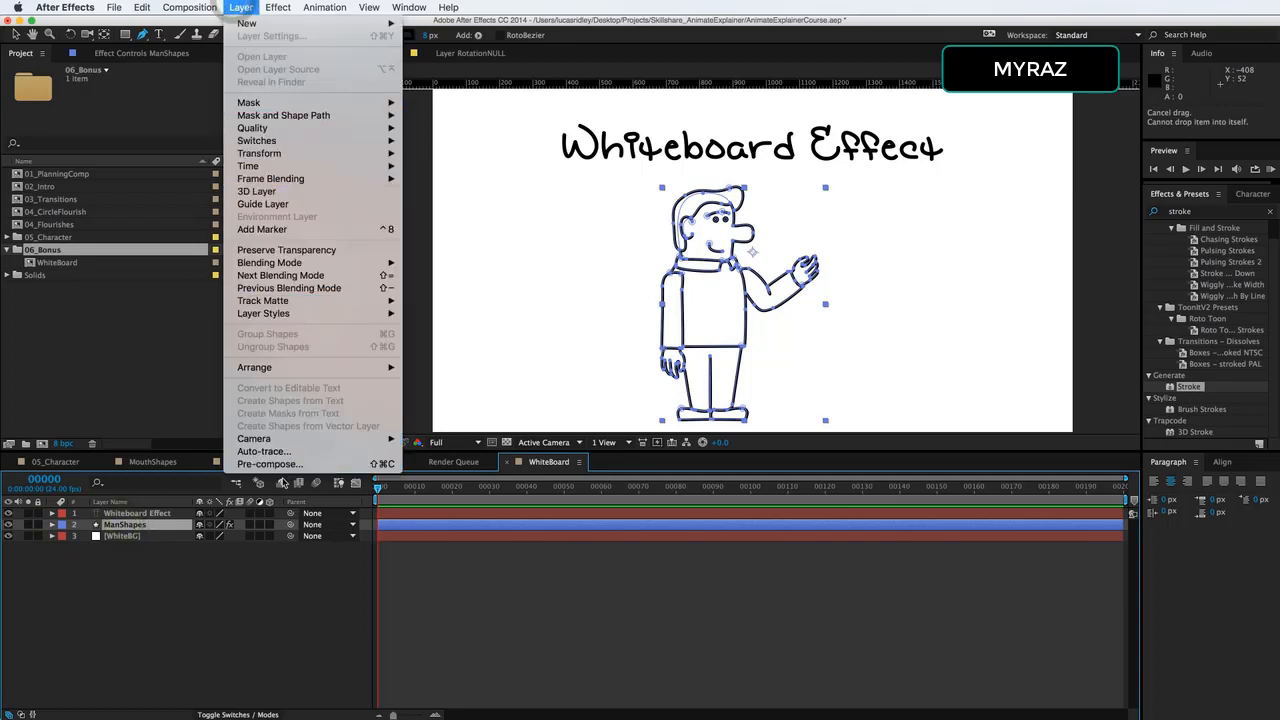
click(265, 464)
text(ManShapePreComp)
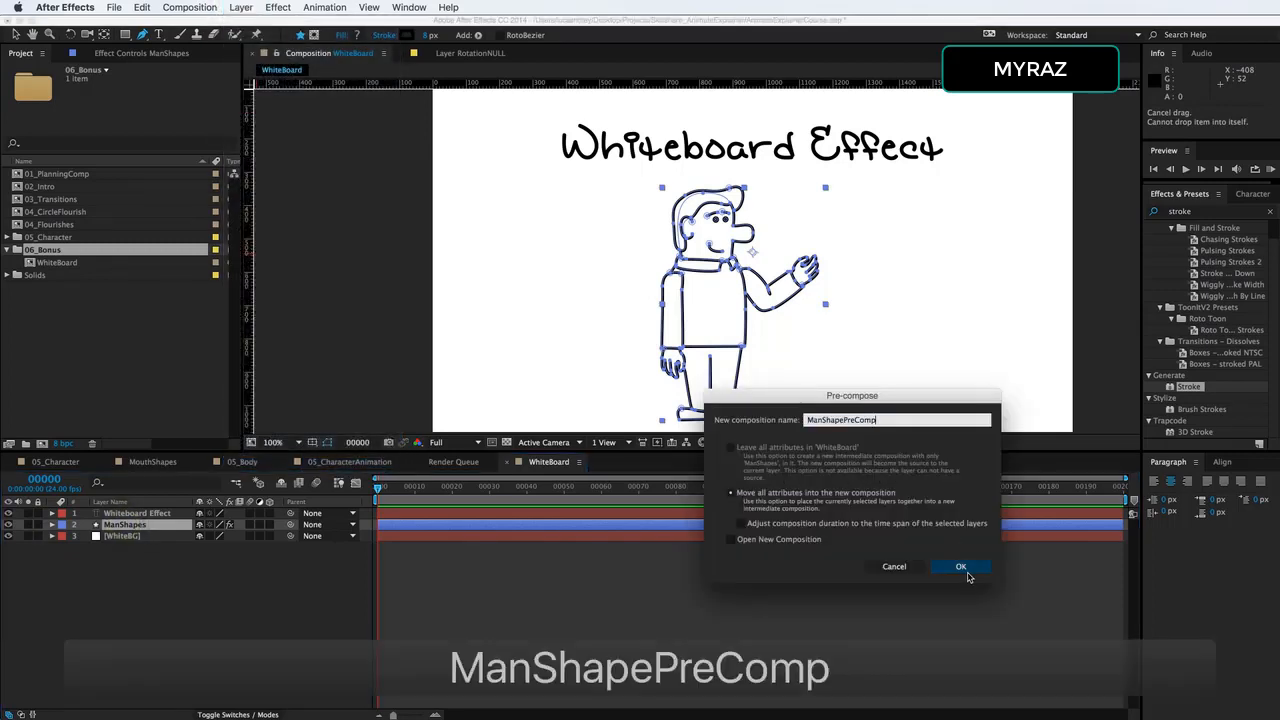
click(967, 567)
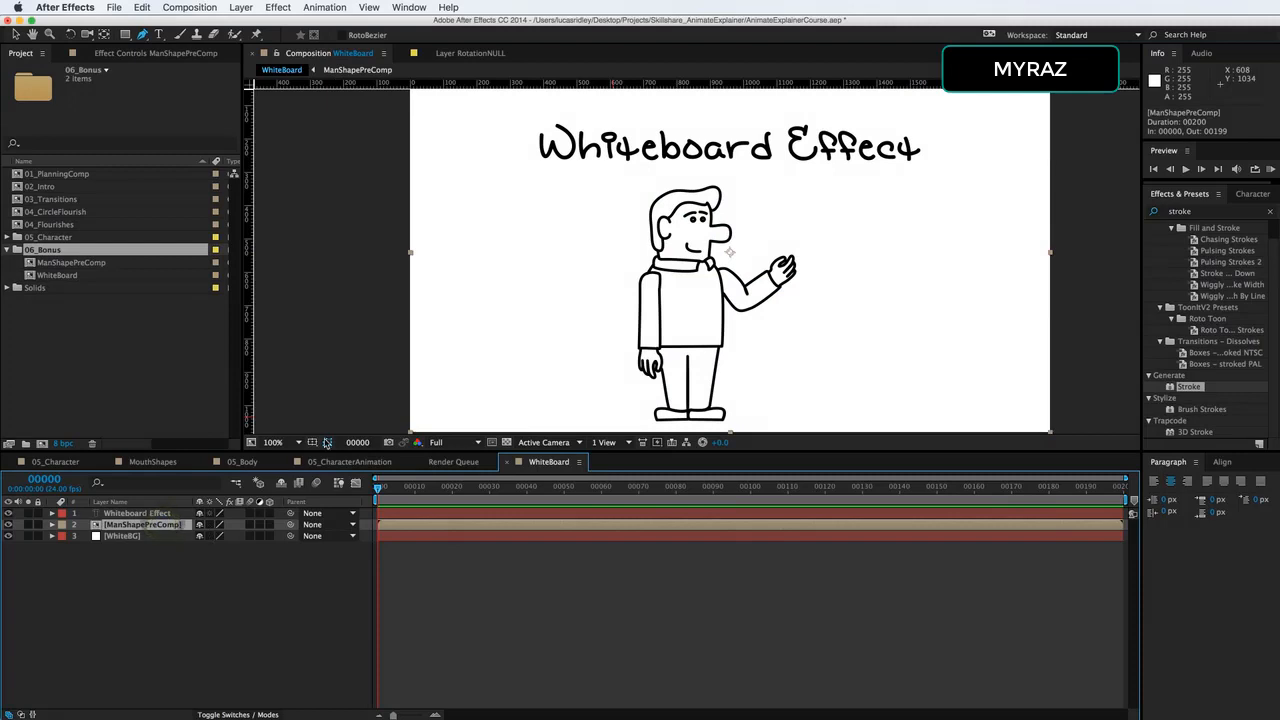
Step: Apply the Generate Stroke effect to the ManShapePreComp layer and enable its All Masks option
click(327, 442)
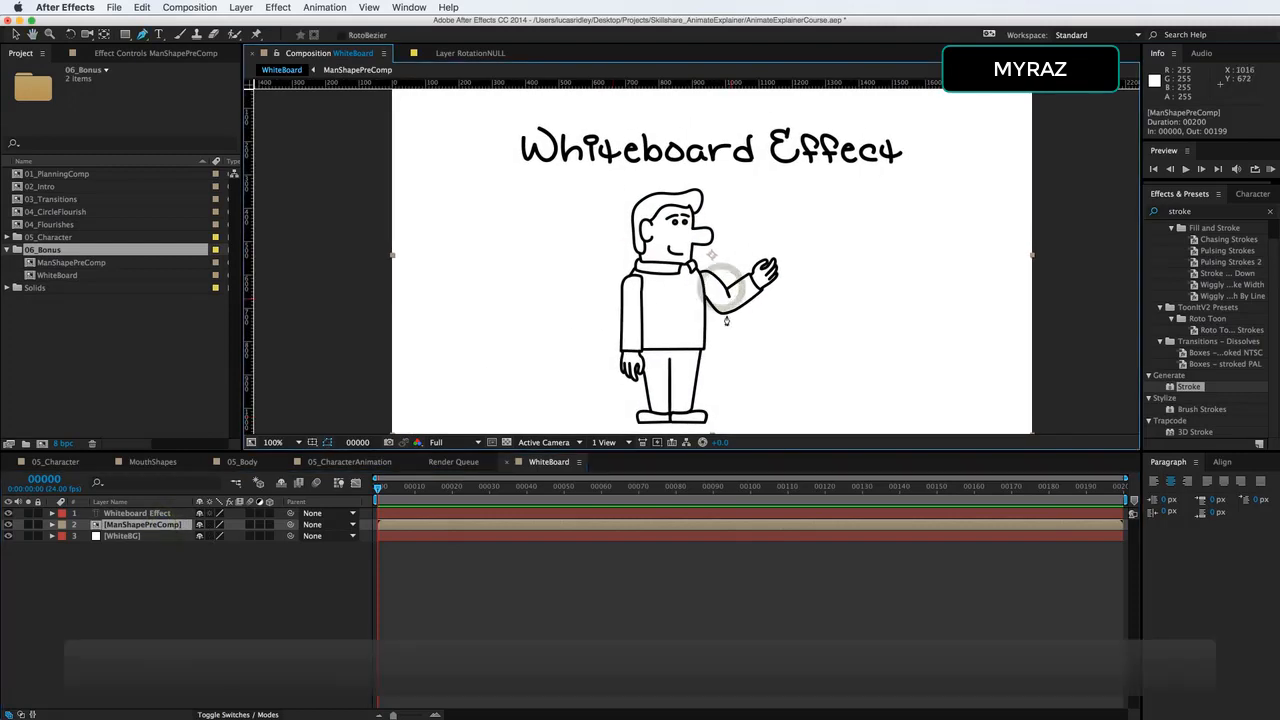
click(122, 53)
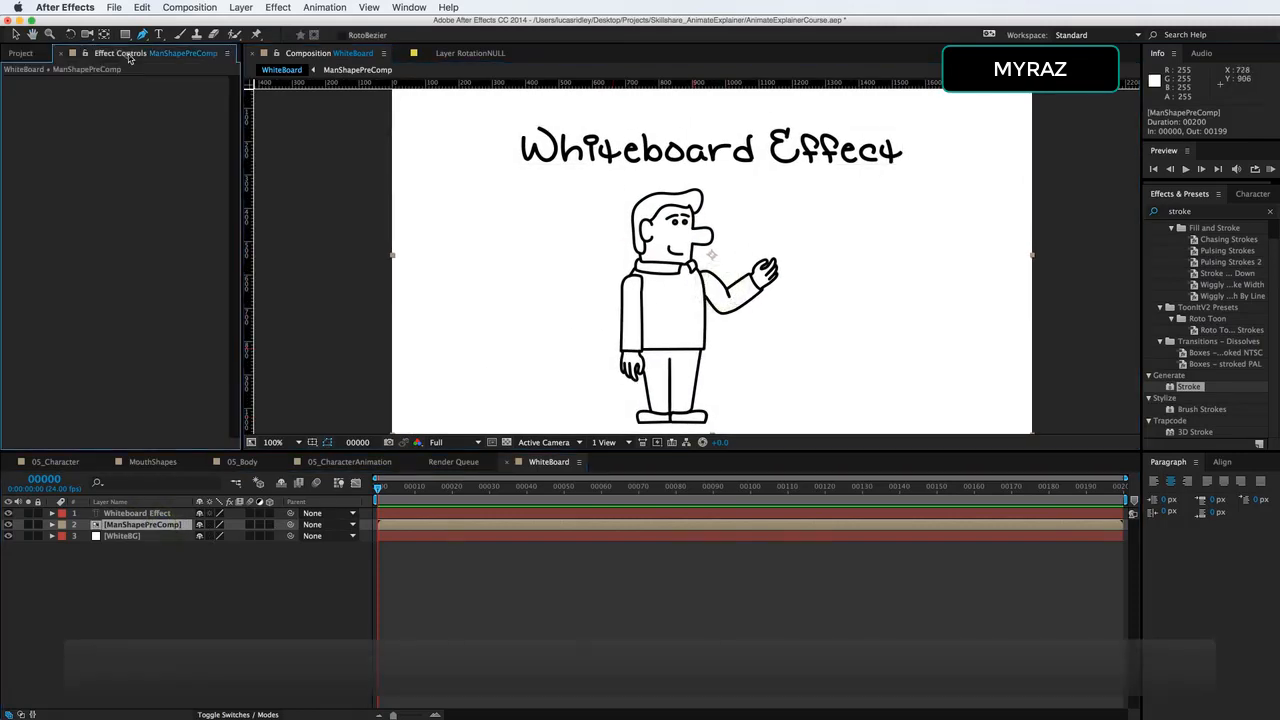
click(1204, 213)
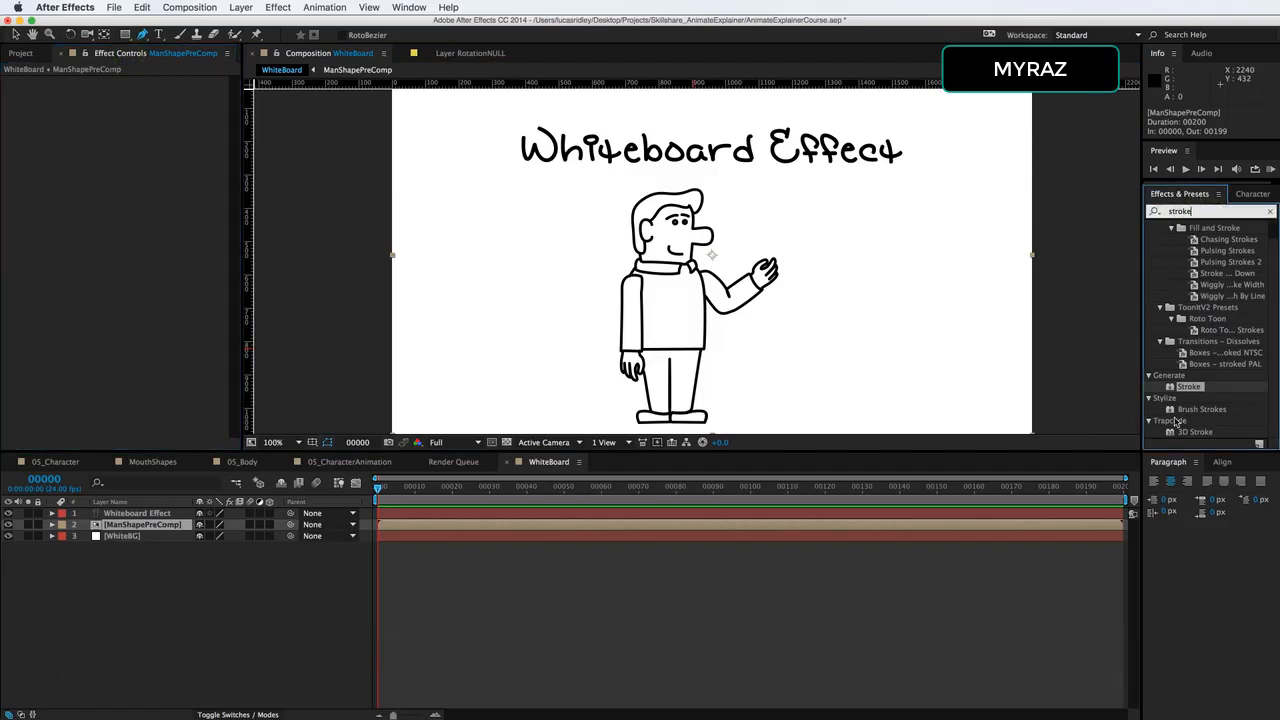
mouse_move(1190, 393)
mouse_down()
mouse_move(1100, 360)
mouse_move(154, 282)
mouse_up()
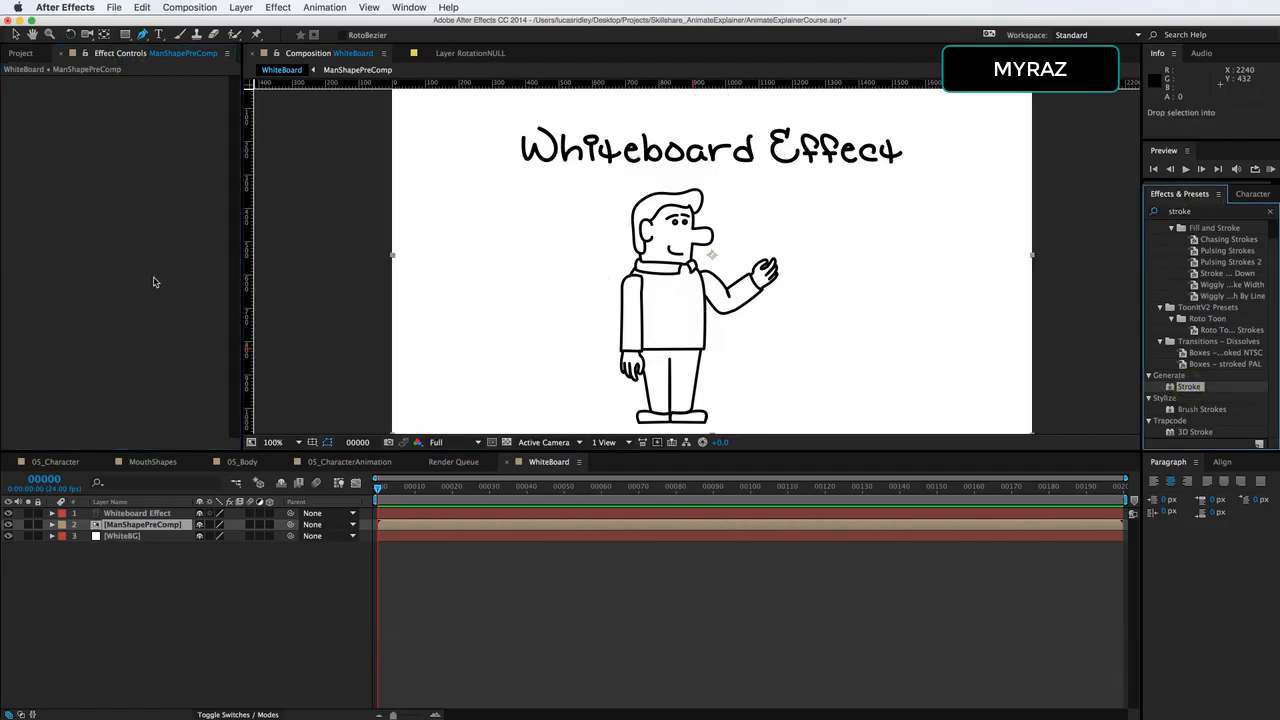
mouse_move(152, 367)
mouse_down()
mouse_move(160, 530)
mouse_move(624, 308)
mouse_up()
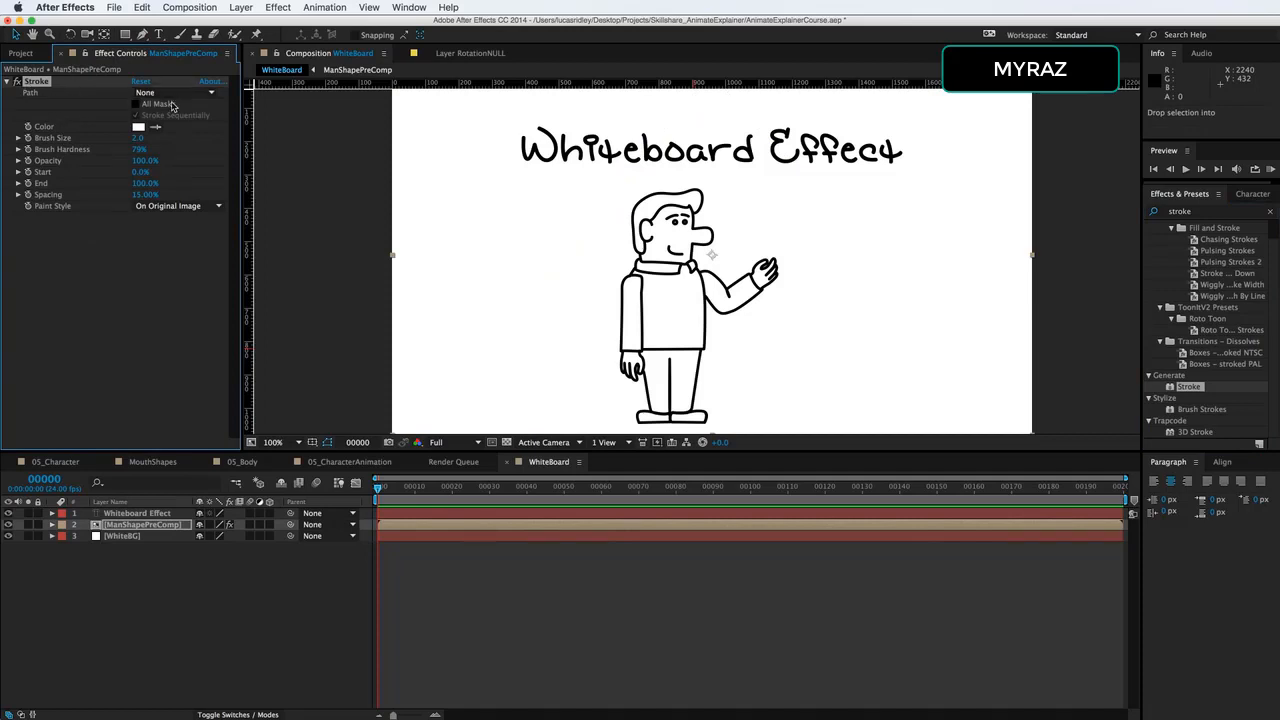
click(136, 104)
click(122, 526)
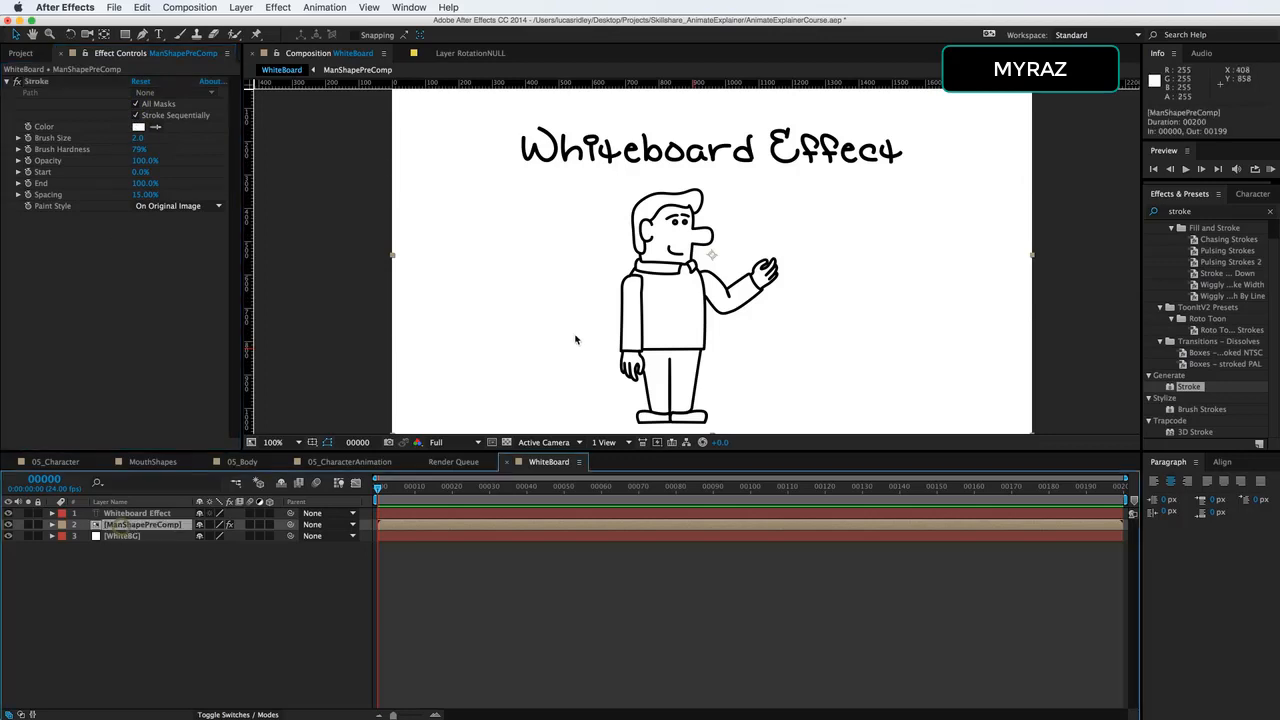
Step: Start a Pen tool mask on ManShapePreComp by tracing the character's ear and continuing to the bottom of the sideburn
click(143, 35)
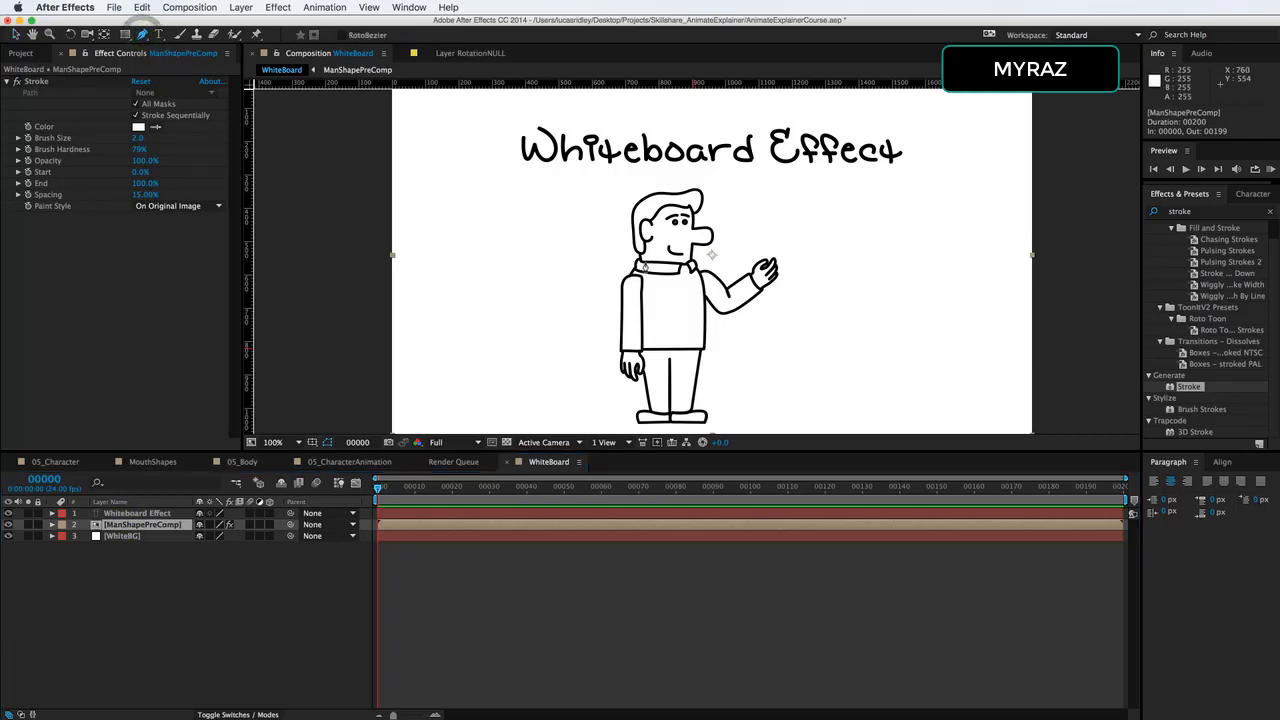
key(super+equal)
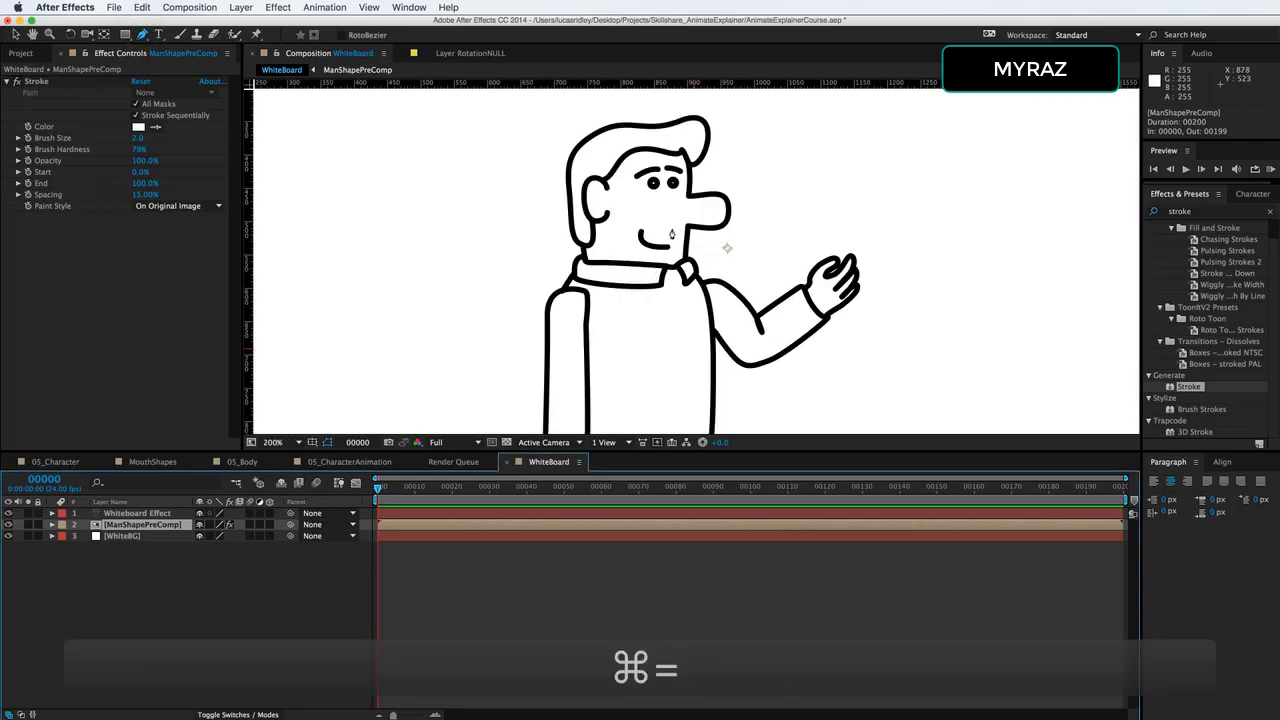
scroll(672, 234, up, 3)
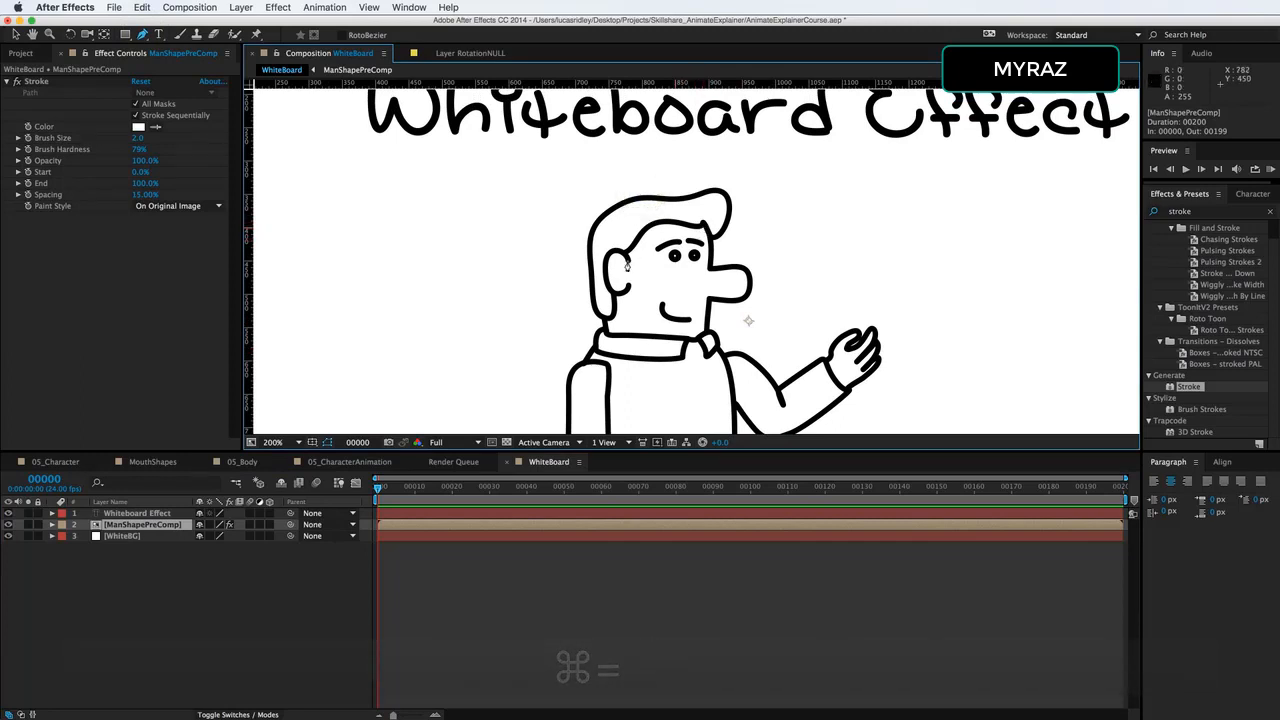
click(628, 261)
drag(628, 261, 622, 254)
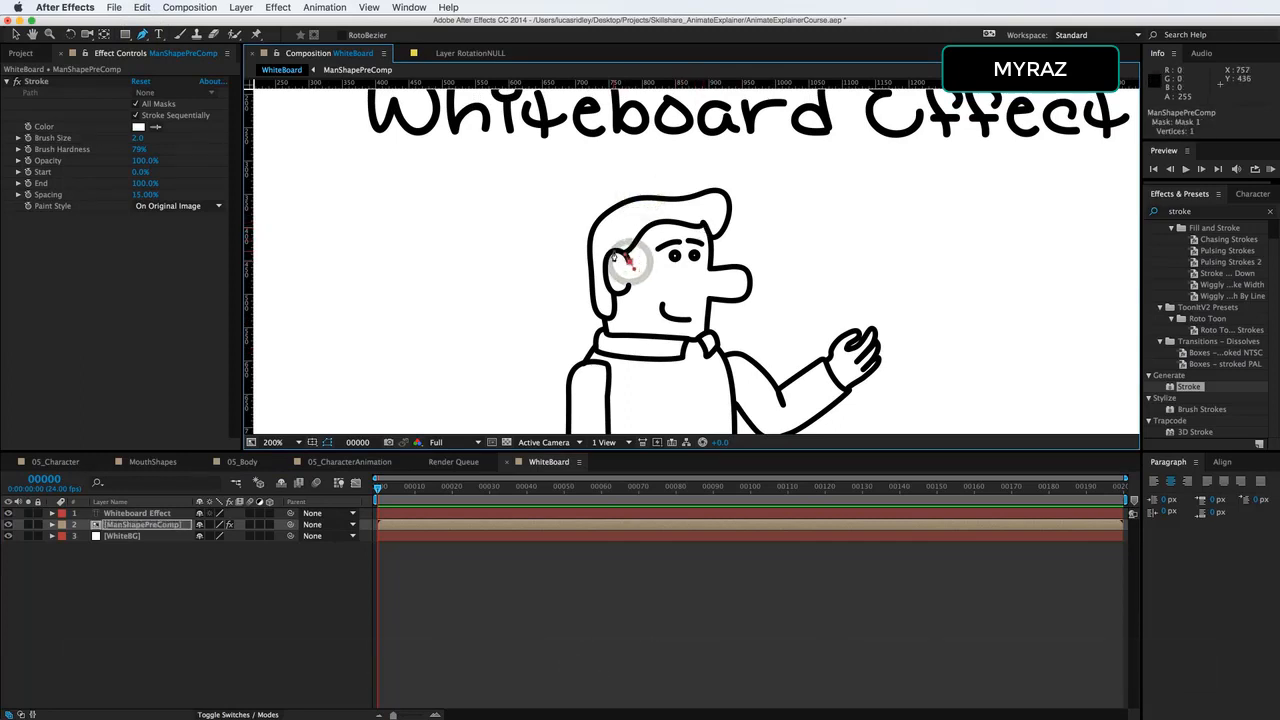
click(614, 251)
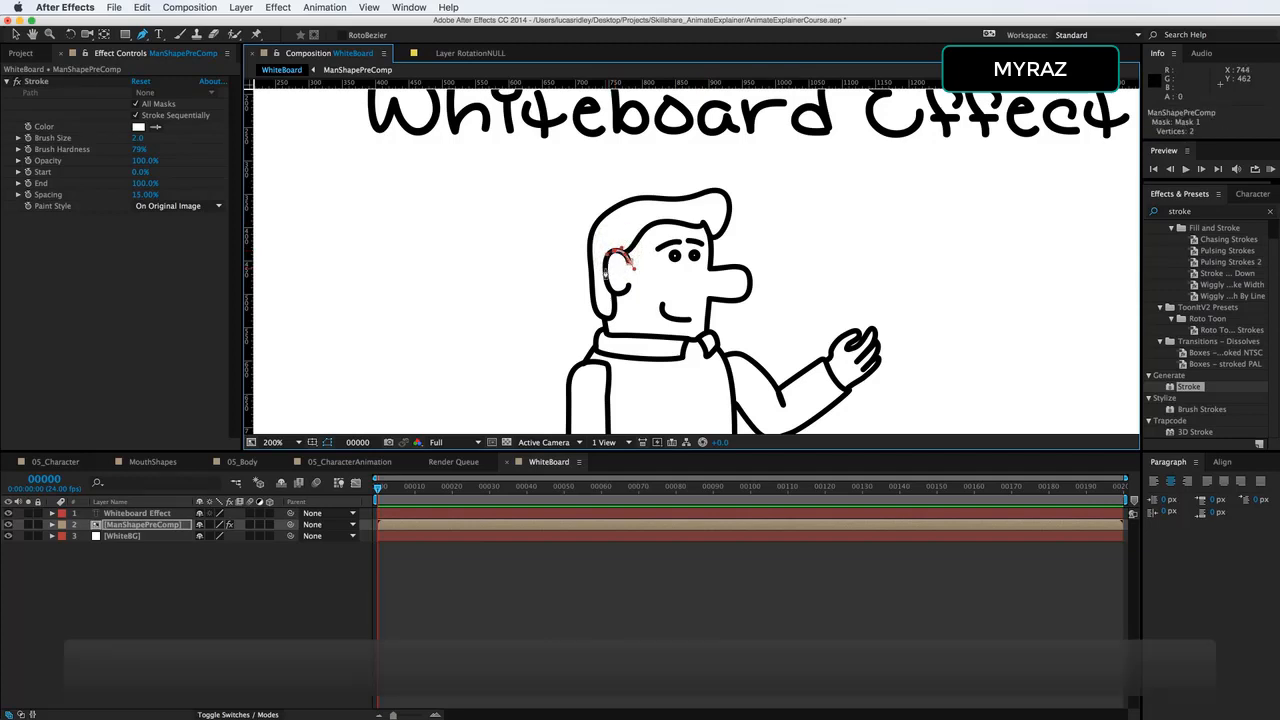
click(633, 301)
click(612, 316)
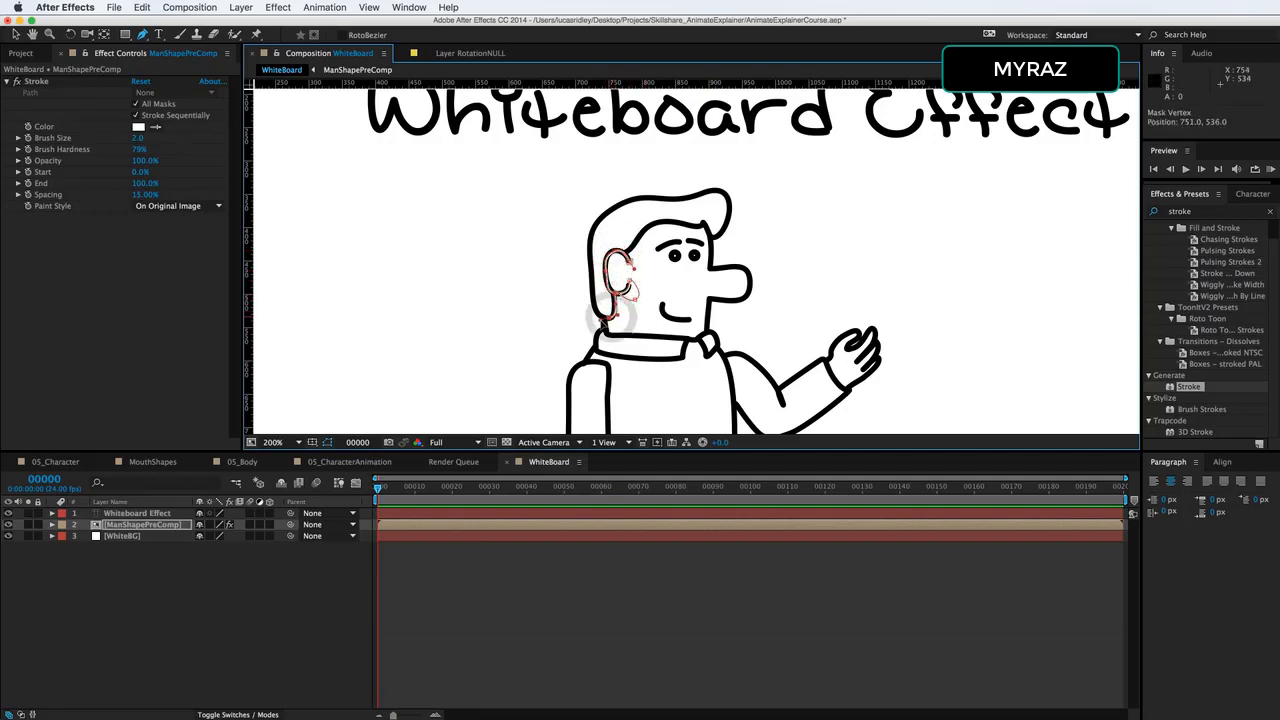
Step: Continue the mask path around the hair, from the back of the head over the quiff and along the hairline to the ear
click(592, 268)
click(614, 208)
click(640, 197)
click(675, 191)
click(705, 190)
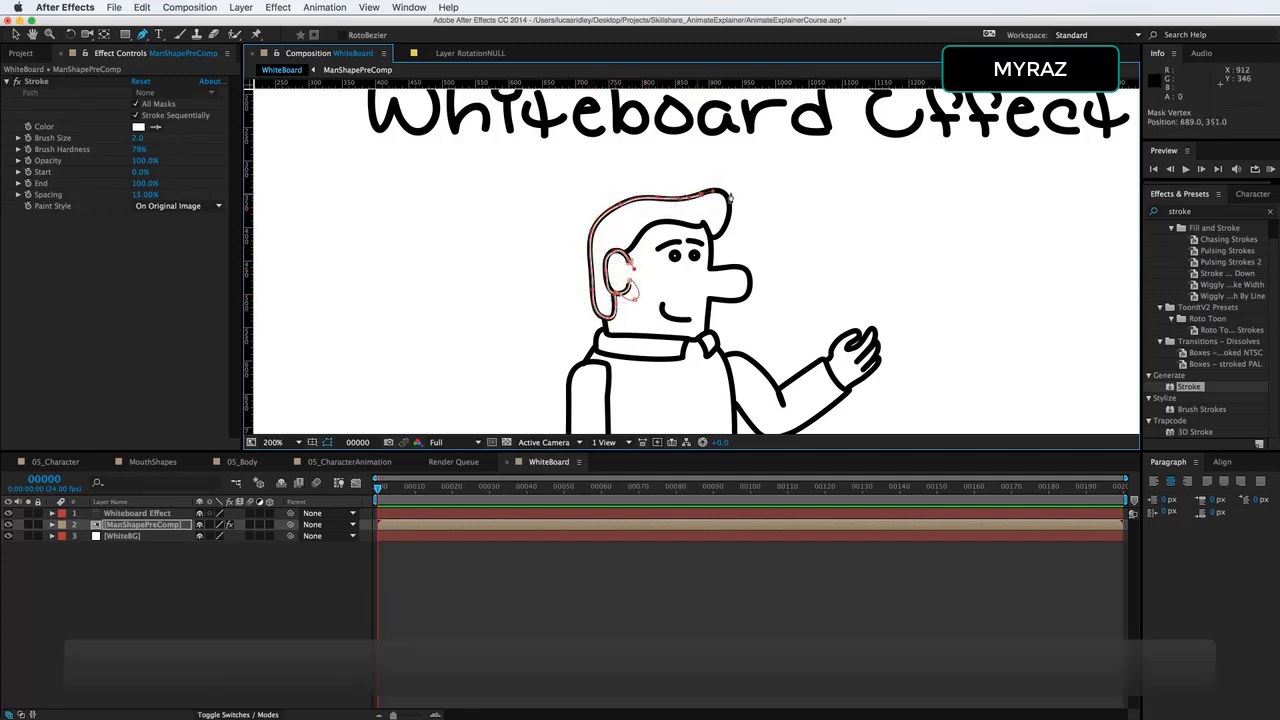
click(726, 197)
click(730, 214)
click(704, 226)
click(703, 226)
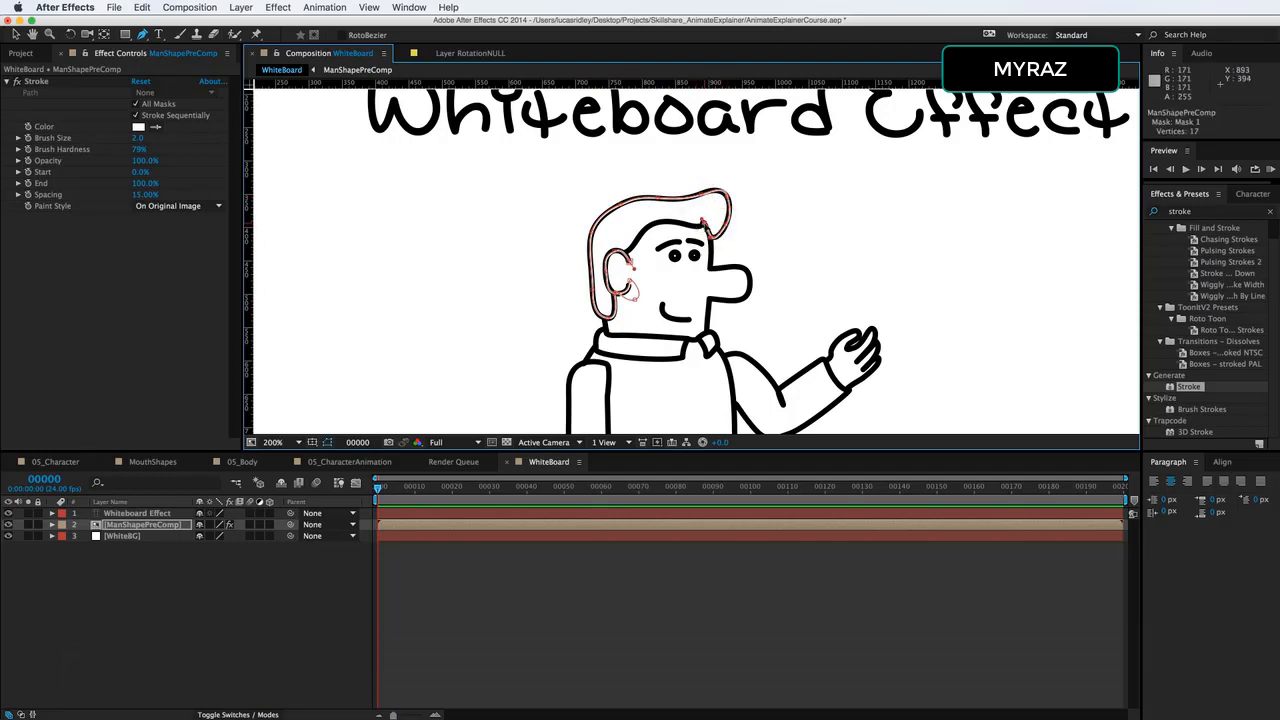
click(638, 255)
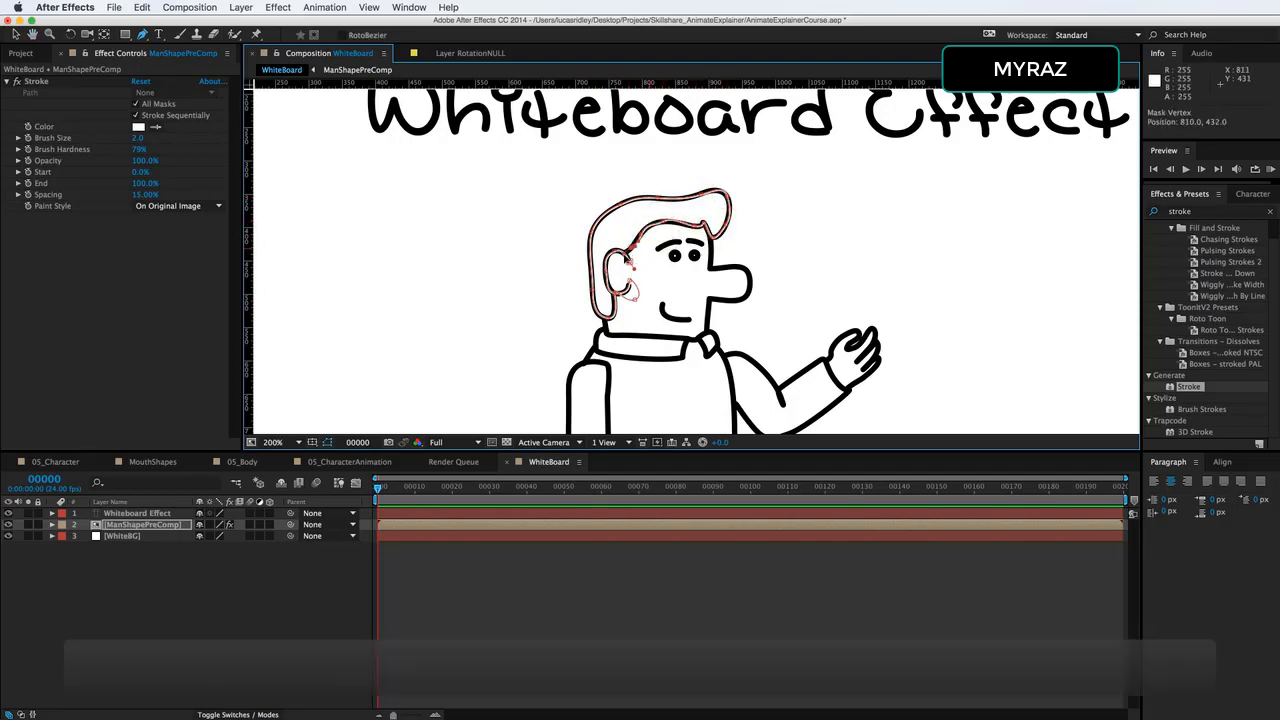
Step: Continue the mask path through the eyebrows, both eyes and mouth, and around the nose and jawline
click(706, 250)
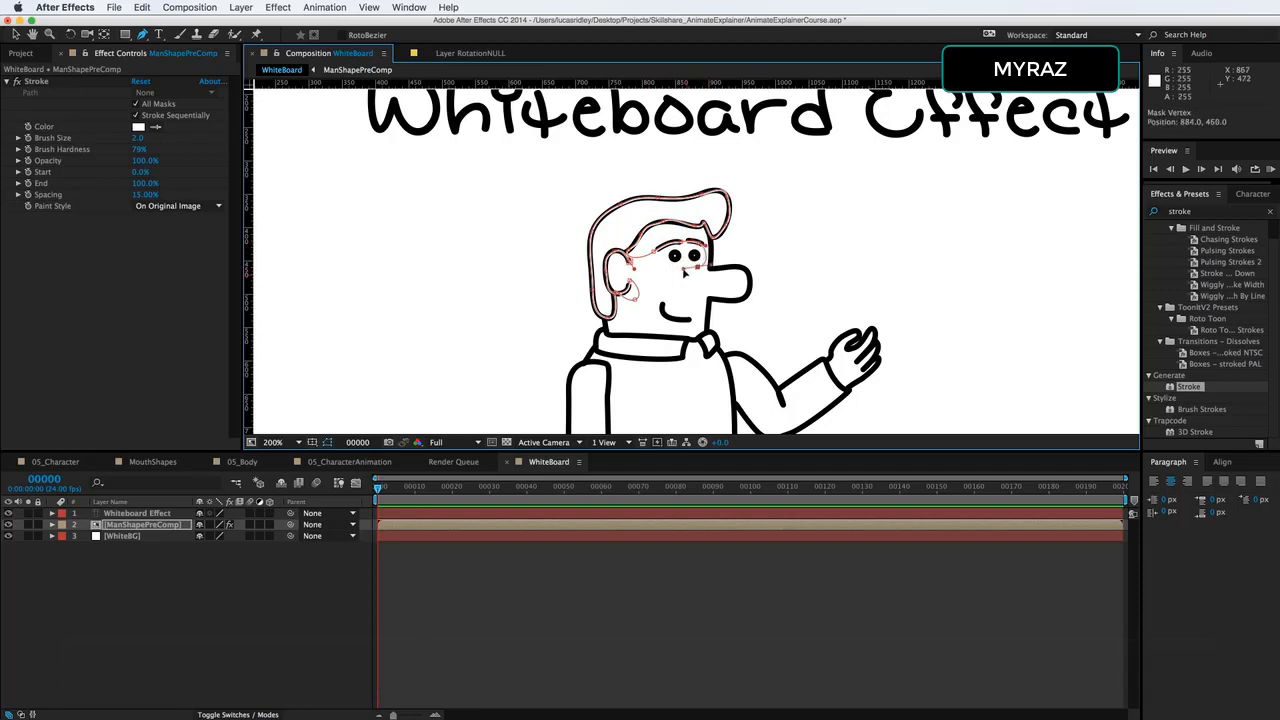
click(693, 258)
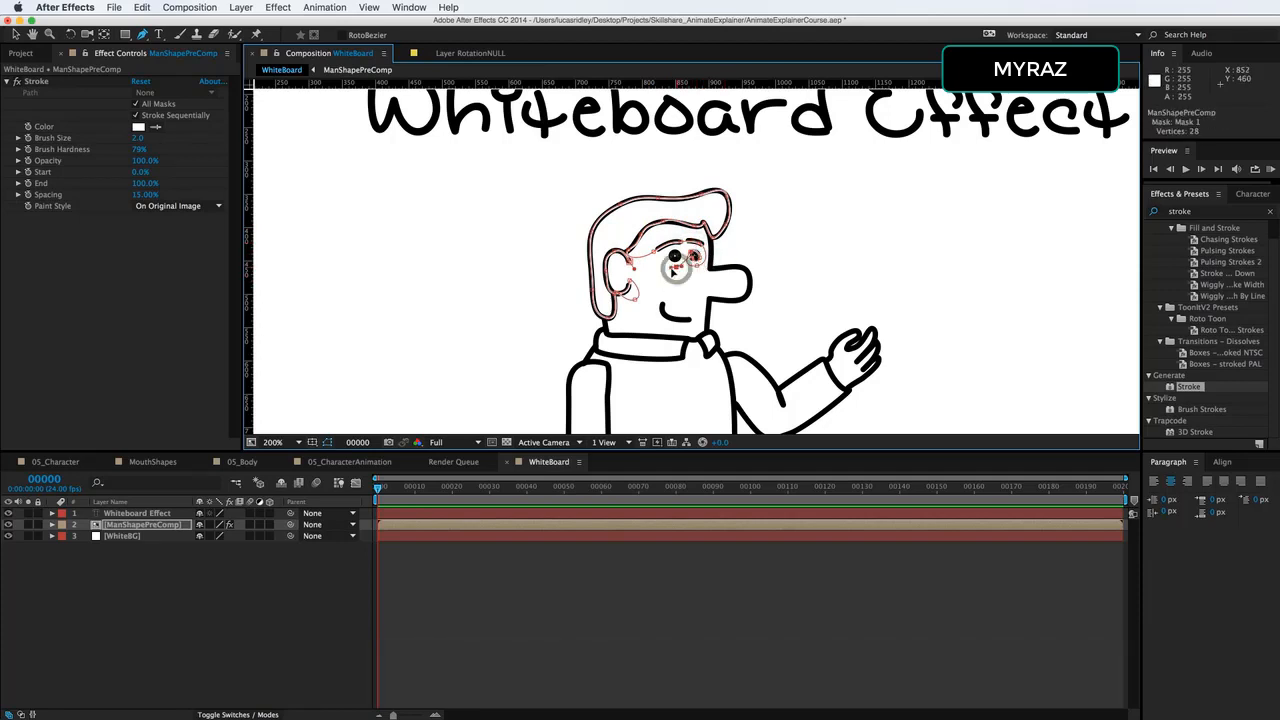
click(700, 282)
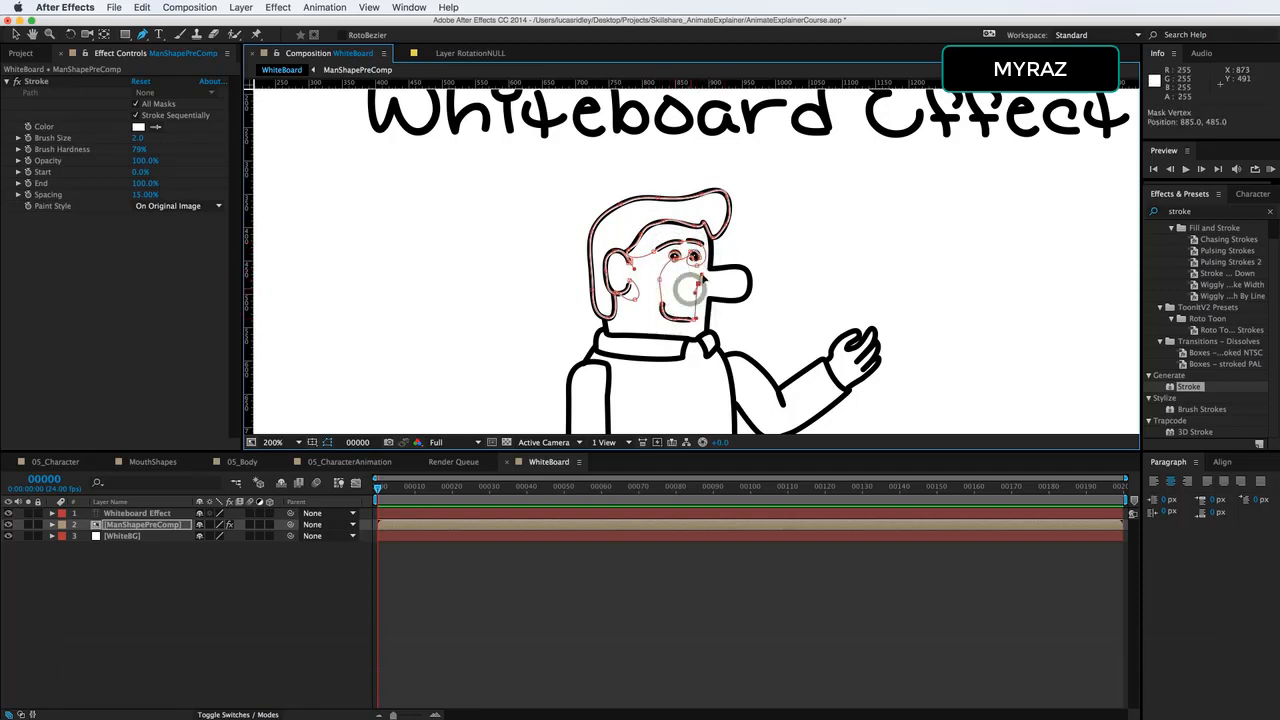
click(688, 290)
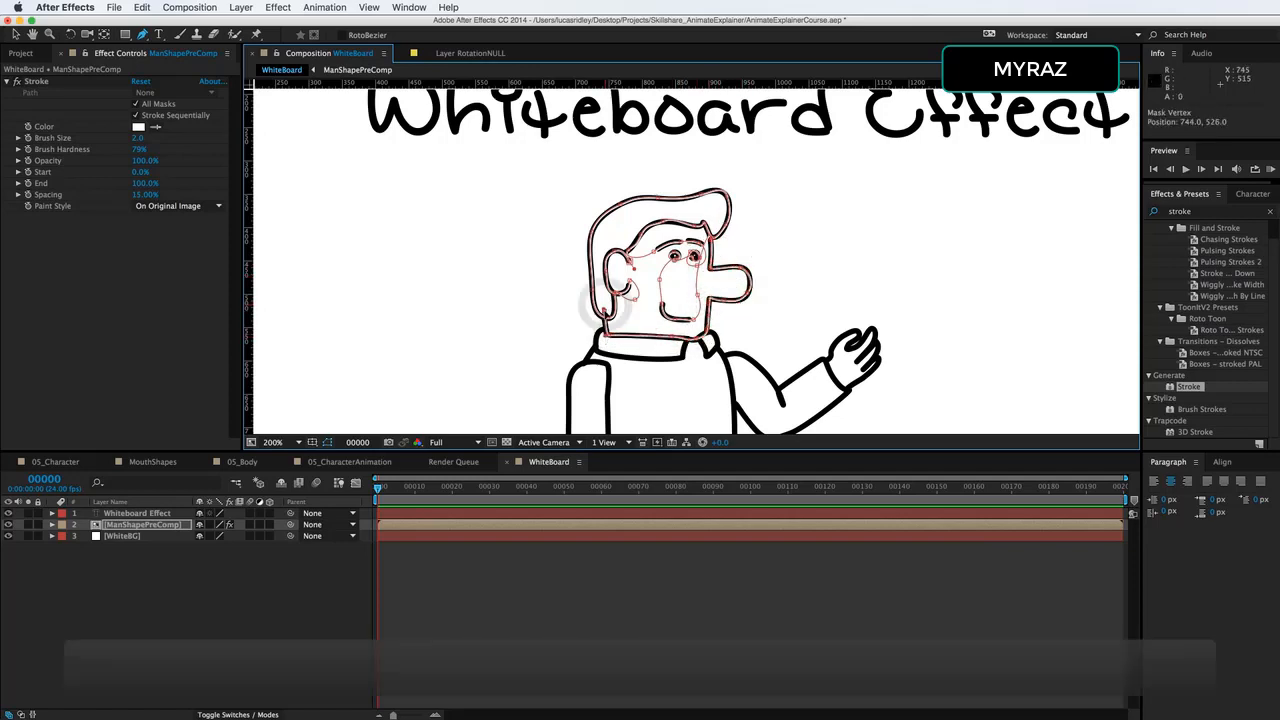
Step: Trace the mask path around the shirt collar, including its small front flap
click(598, 335)
click(650, 352)
click(692, 348)
click(706, 368)
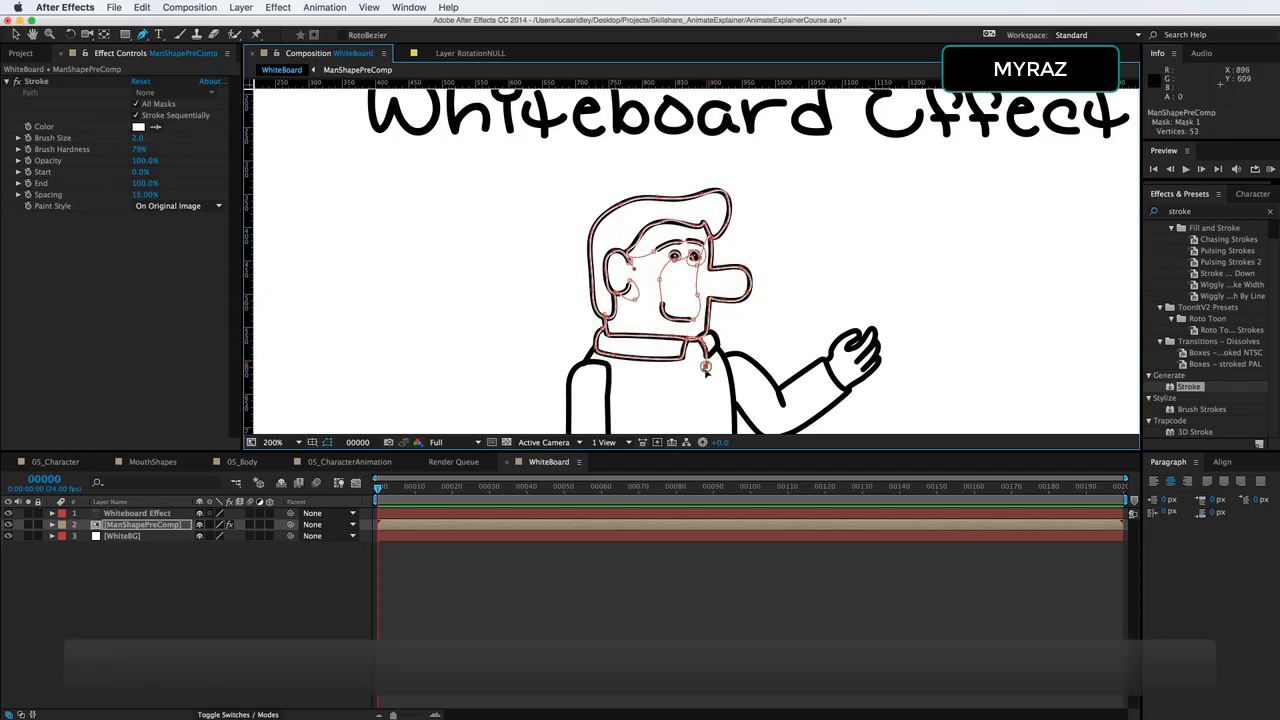
drag(706, 368, 694, 231)
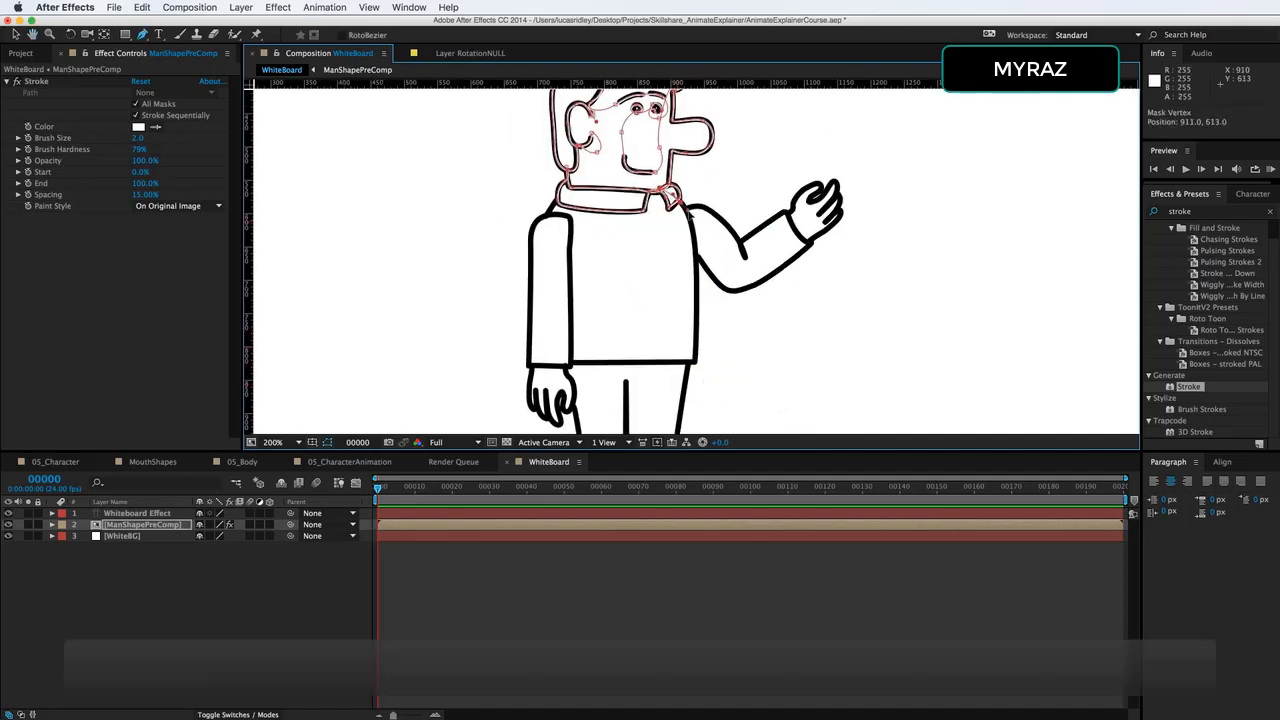
Step: Trace the mask path down the torso's front edge, across the shirt hem and back up to the lowered arm's shoulder
click(693, 272)
click(573, 362)
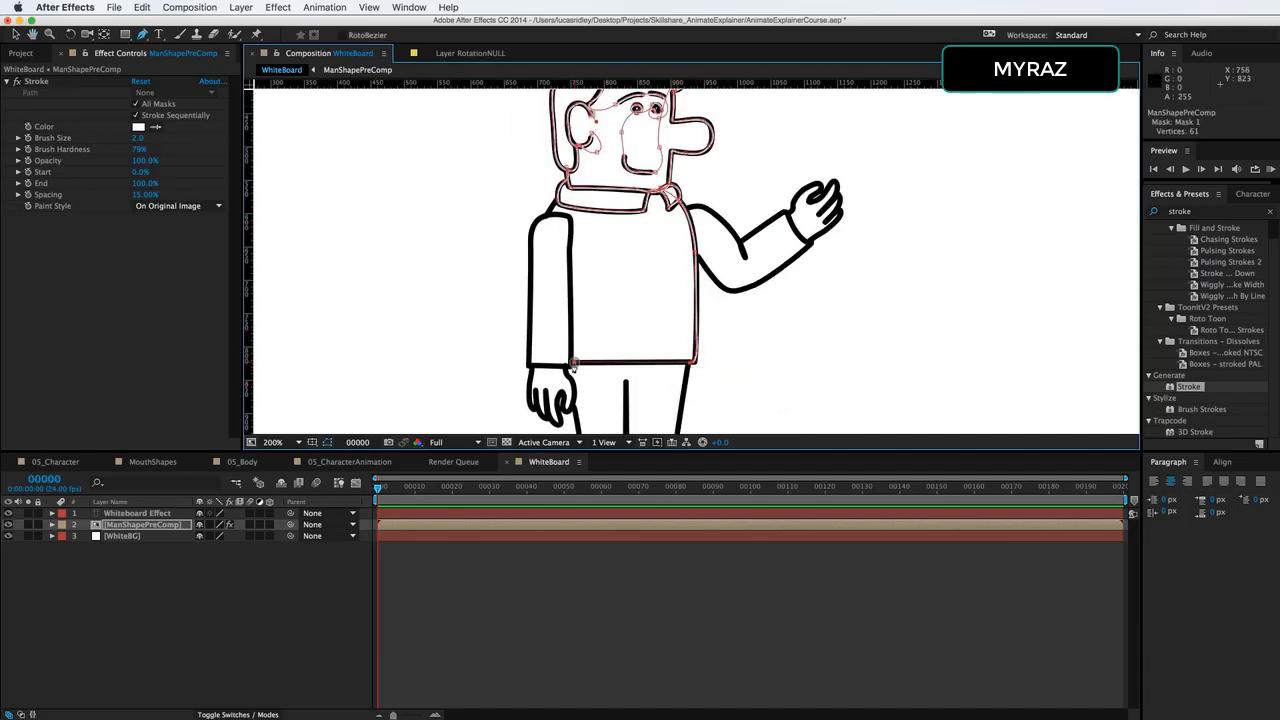
drag(566, 286, 646, 287)
drag(617, 241, 604, 232)
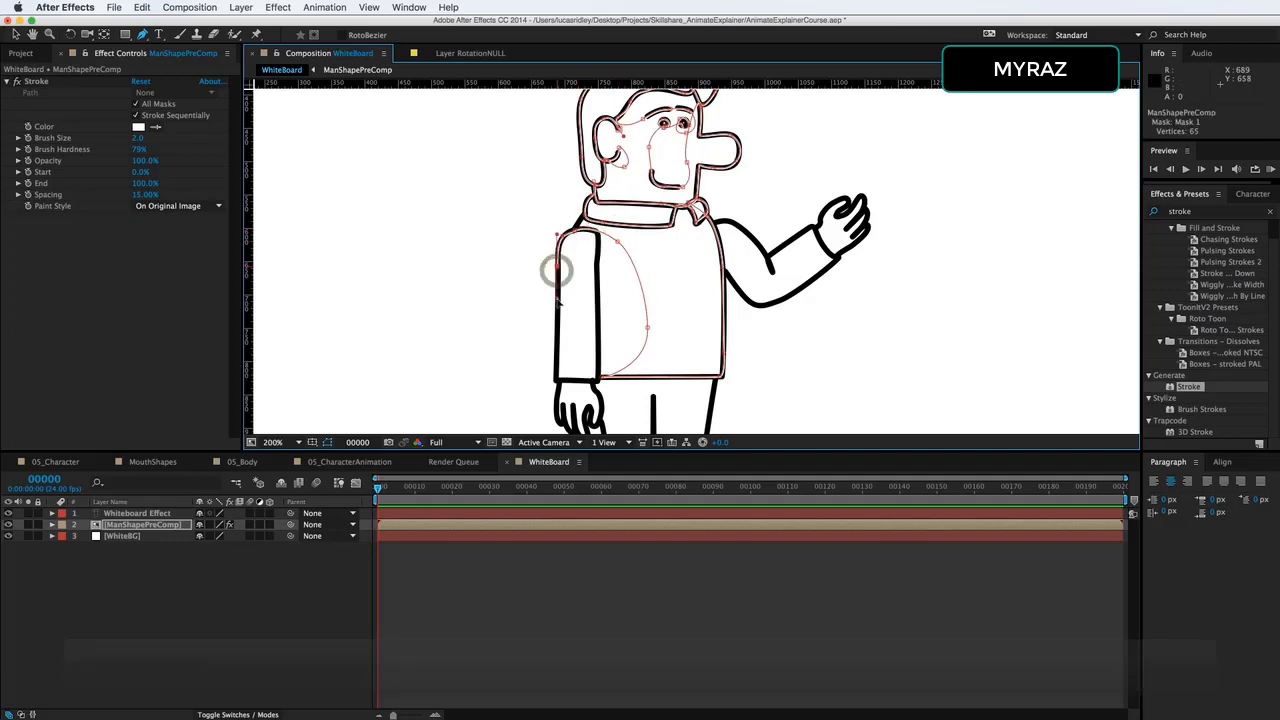
Step: Trace the mask path around the lowered arm's sleeve, including its cuff
scroll(557, 260, down, 3)
scroll(557, 260, up, 2)
scroll(632, 205, left, 2)
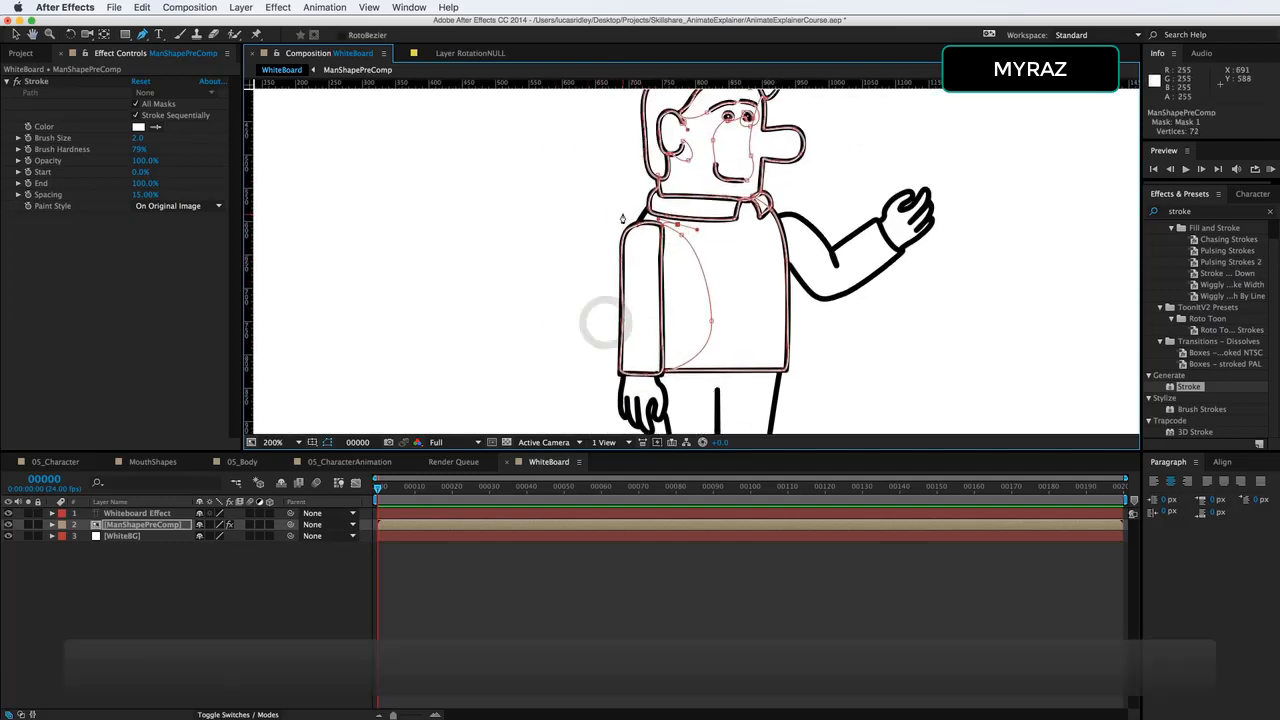
key(ctrl+z)
Step: Trace the mask path along the lowered hand's fingers, then over both trouser legs and the shoes
scroll(600, 251, down, 3)
key(ctrl+equal)
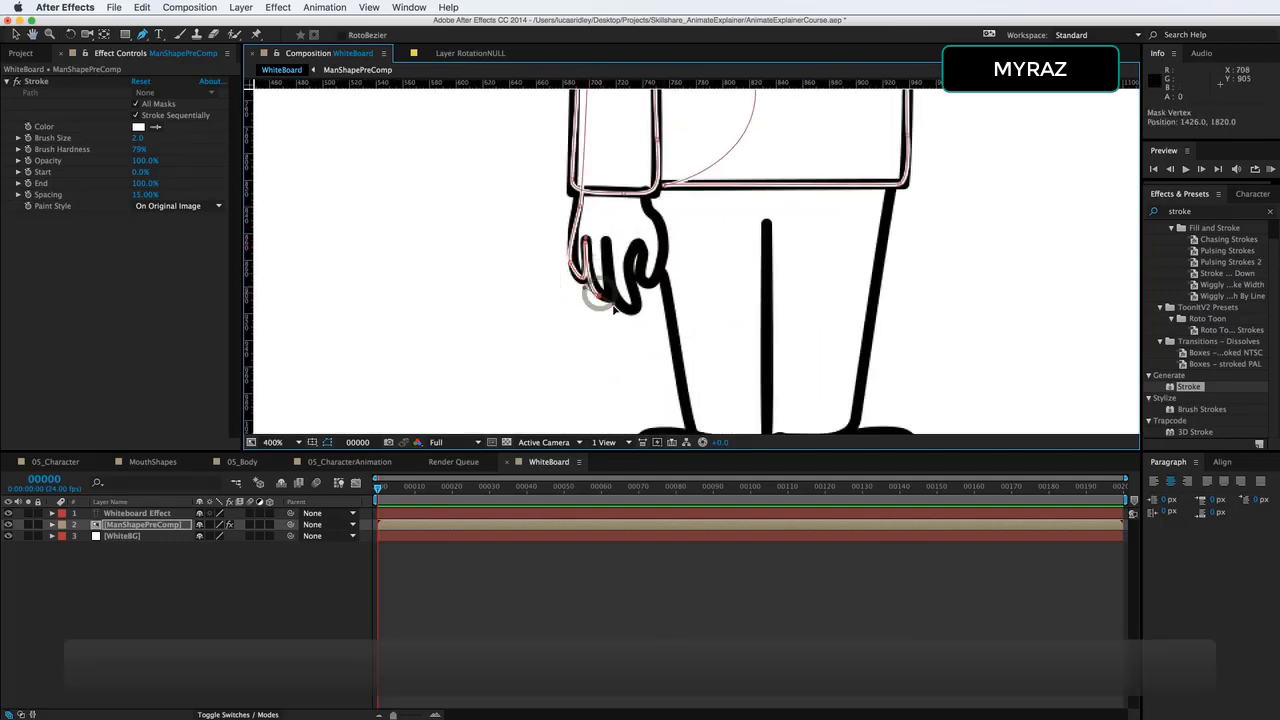
key(g)
drag(645, 252, 718, 252)
scroll(662, 290, down, 3)
scroll(718, 292, down, 1)
scroll(700, 250, up, 4)
scroll(686, 178, down, 3)
Step: Trace the mask path around the raised arm's sleeve, covering the upper edge, elbow crease, cuff and lower edge
scroll(762, 247, up, 6)
scroll(722, 252, right, 4)
click(680, 216)
click(719, 272)
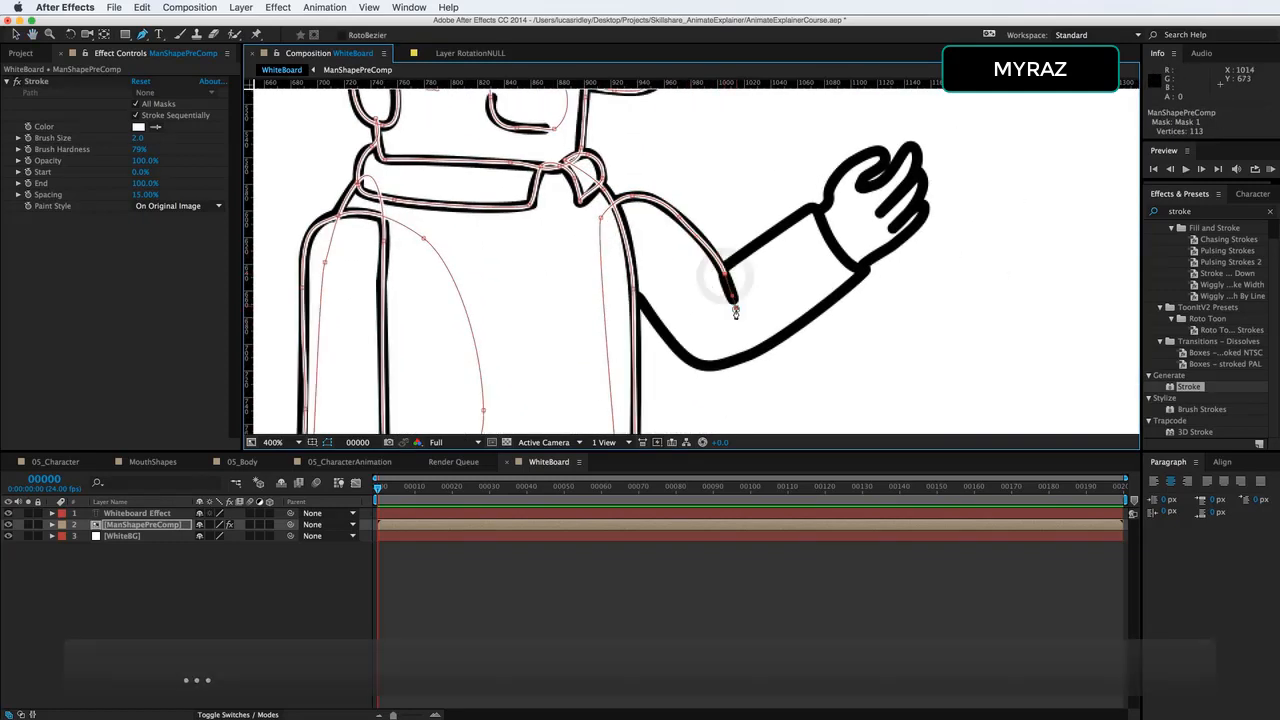
click(733, 299)
click(720, 271)
click(813, 207)
click(828, 240)
click(855, 268)
scroll(834, 277, down, 2)
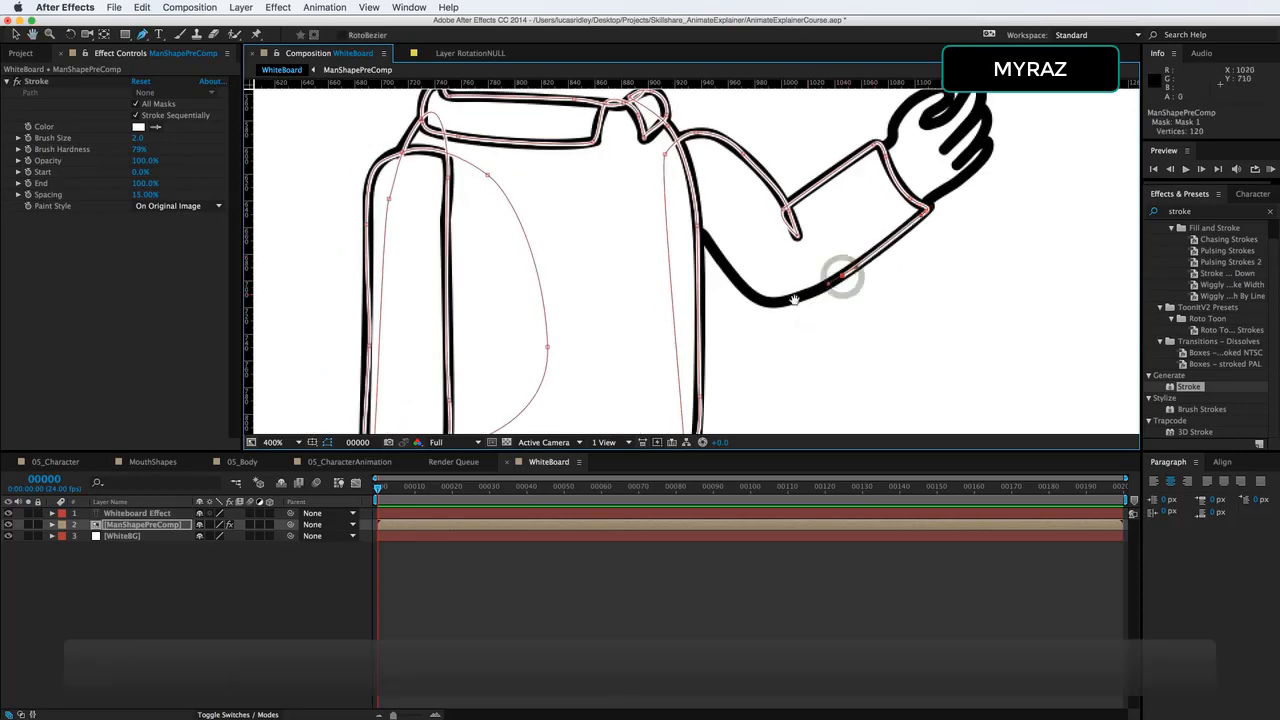
scroll(834, 277, left, 2)
scroll(822, 293, up, 3)
Step: Trace the mask path around the raised hand, following the thumb and each finger back to the cuff
click(822, 293)
drag(822, 293, 878, 250)
click(904, 238)
click(928, 208)
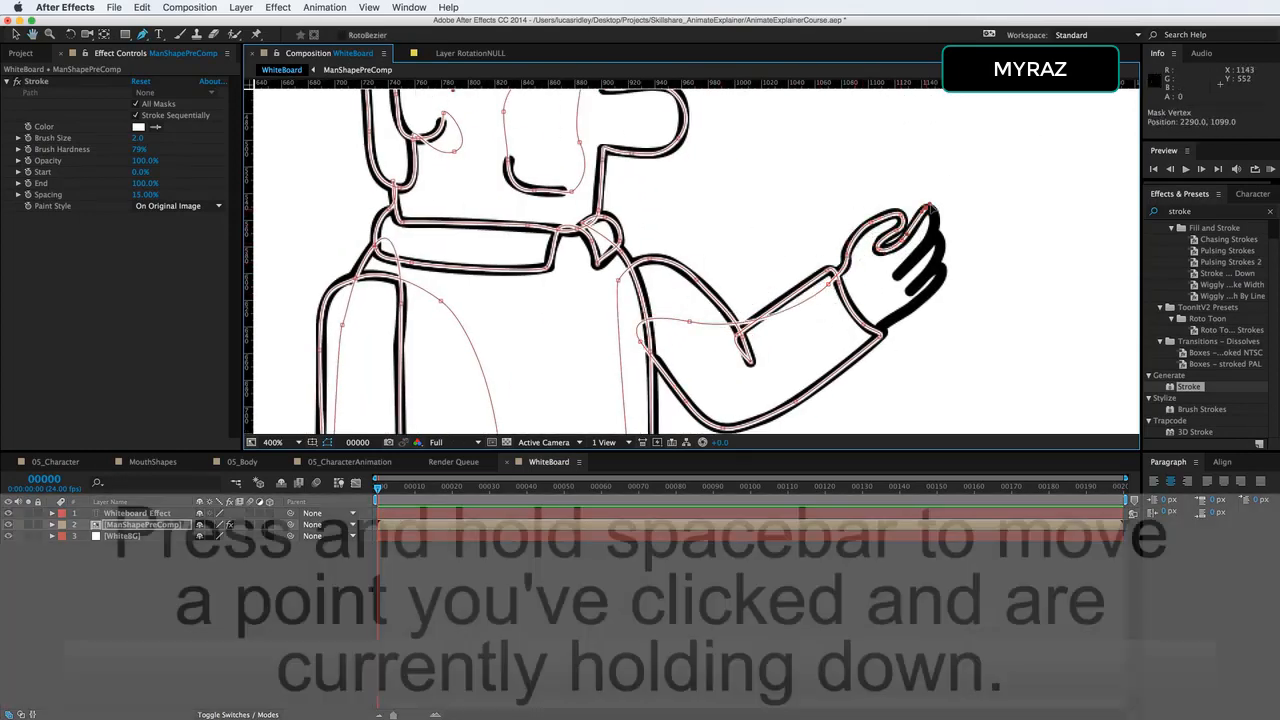
click(937, 221)
click(897, 275)
click(939, 236)
click(942, 248)
click(906, 293)
click(942, 274)
click(910, 313)
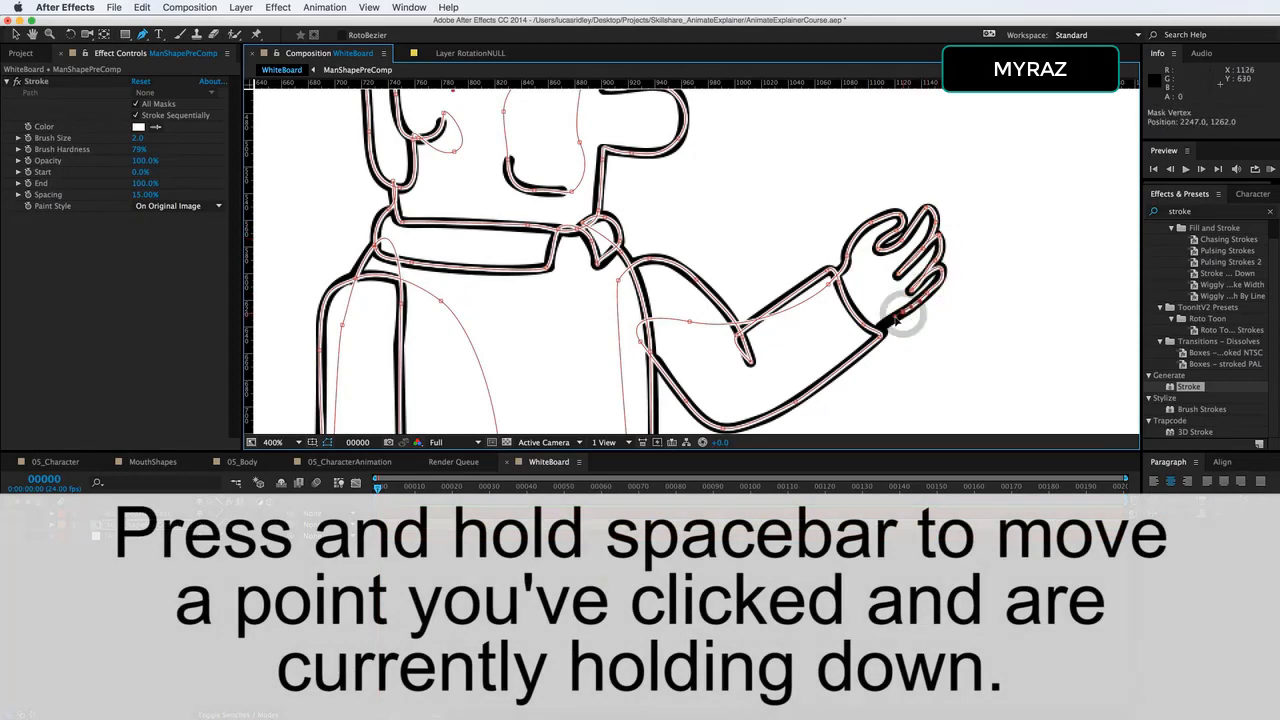
click(884, 333)
Step: Extend the mask path from the raised hand past the composition's lower edge, undo the last path edit and activate the Selection tool
scroll(886, 350, down, 2)
drag(826, 362, 869, 296)
drag(790, 321, 869, 372)
drag(921, 387, 976, 444)
drag(743, 291, 733, 358)
key(super+z)
key(v)
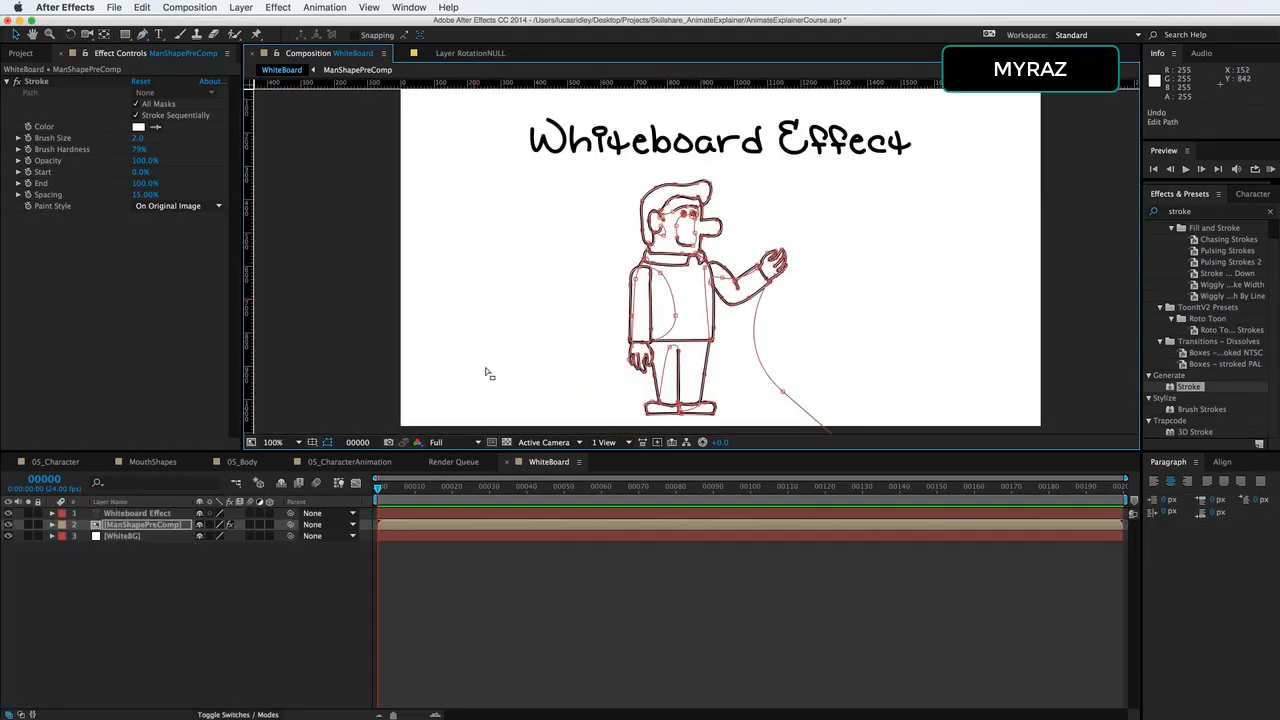
Step: Set the Stroke effect's Brush Size on ManShapePreComp to 7.9 so that it covers the character's lines
click(150, 525)
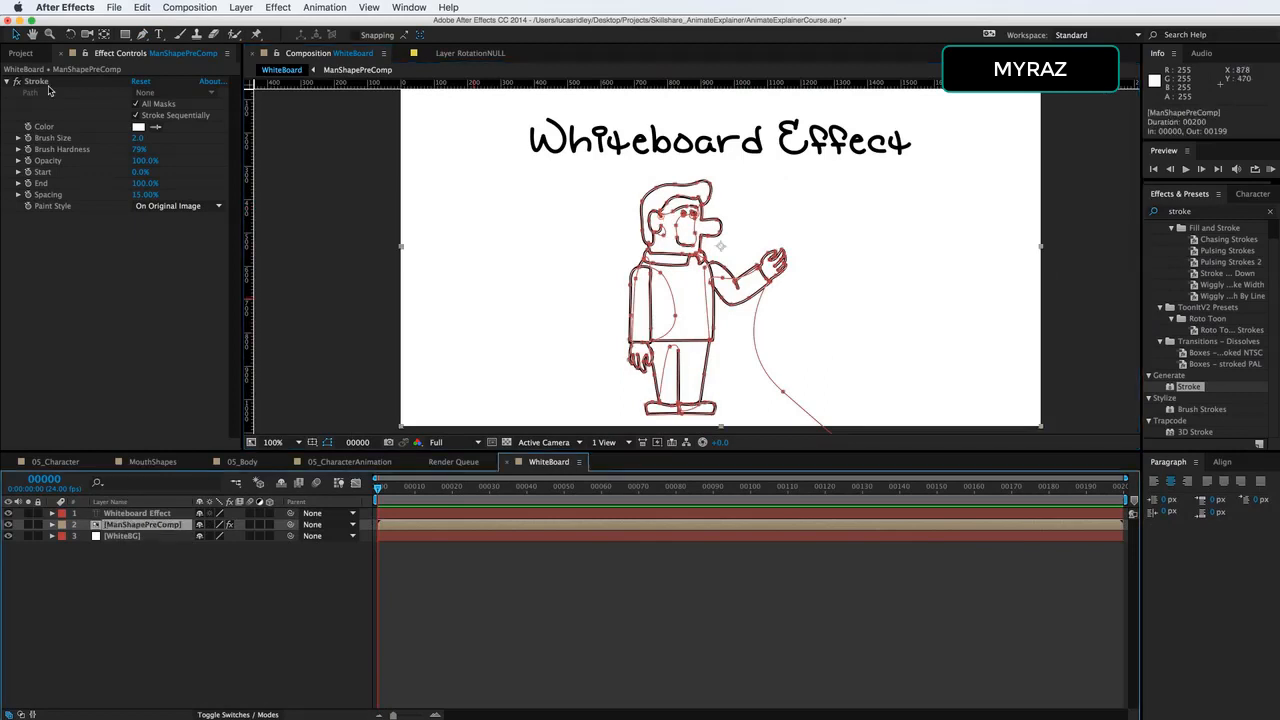
click(45, 84)
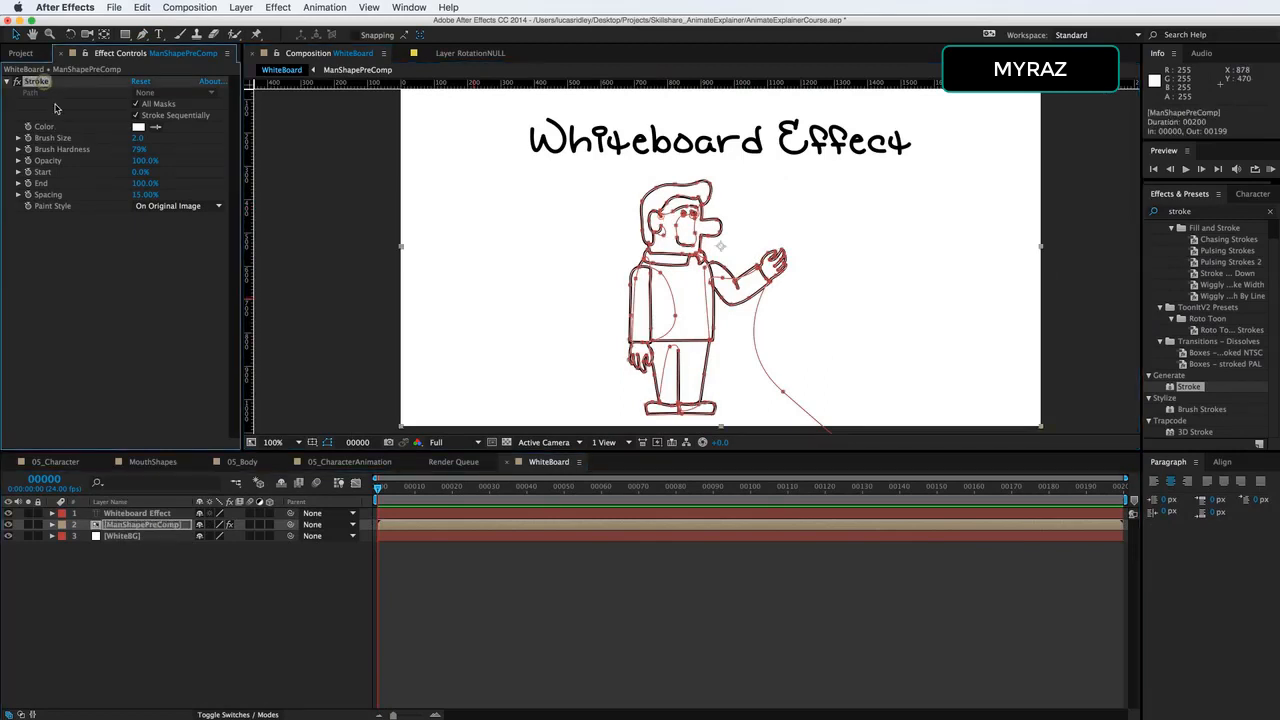
key(super+equal)
key(super+equal)
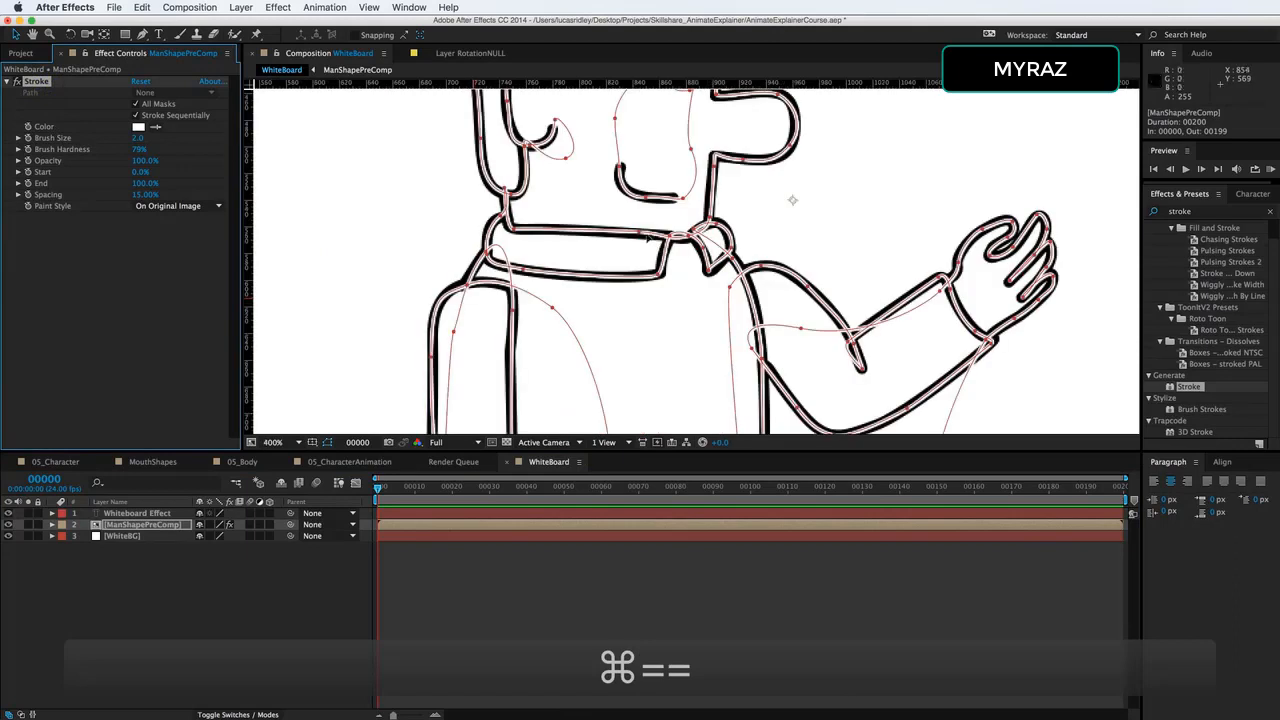
scroll(620, 210, up, 5)
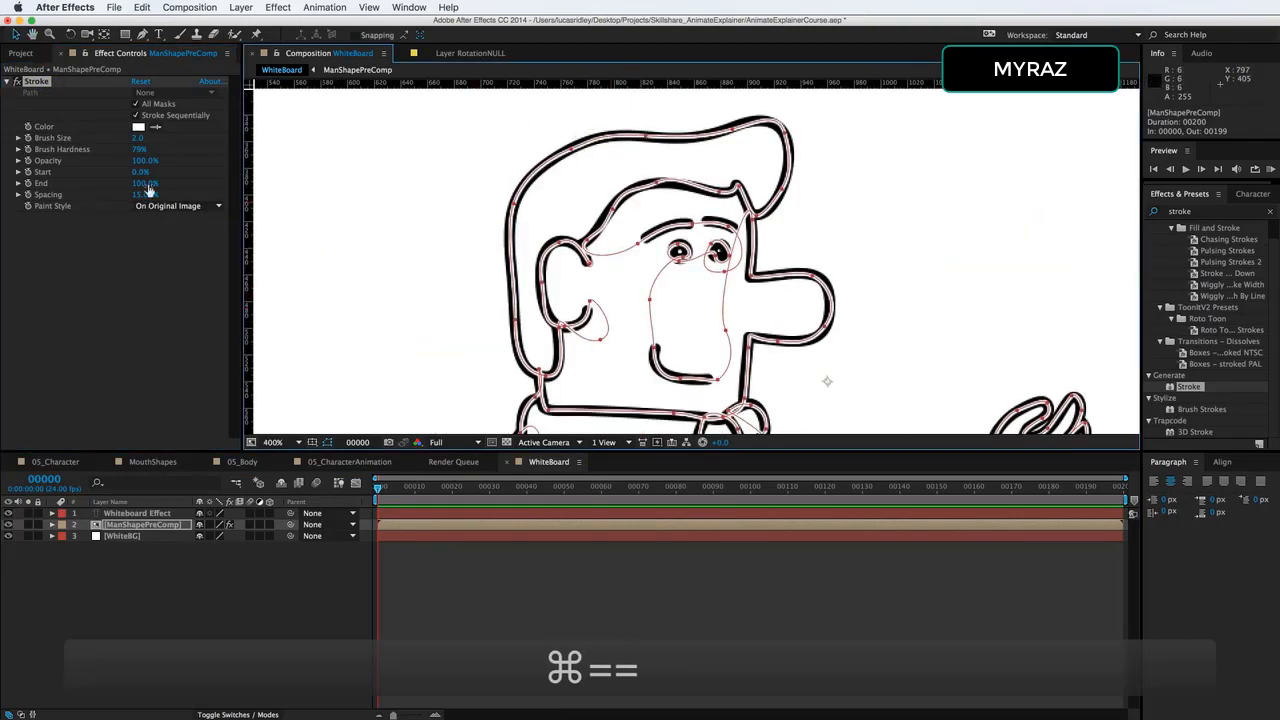
drag(138, 138, 180, 145)
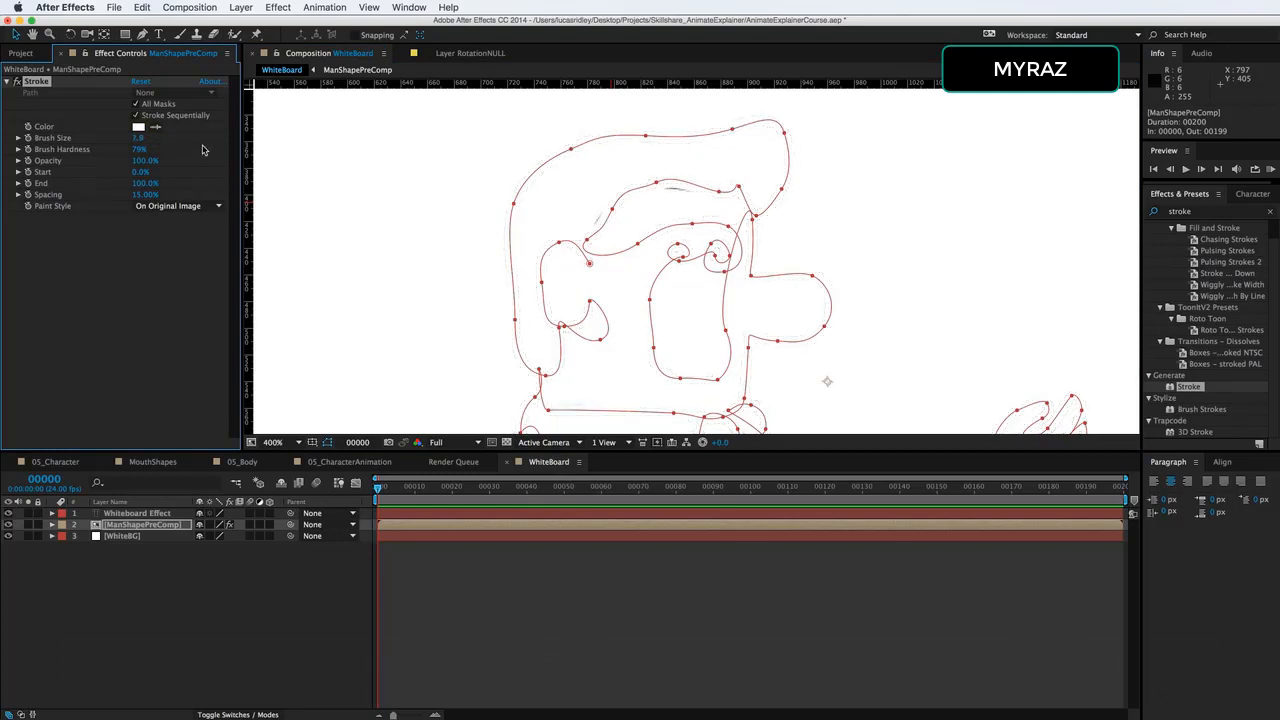
Step: Adjust the mask vertices and handles along the inner hairline to cover the black line still peeking out
key(v)
click(656, 185)
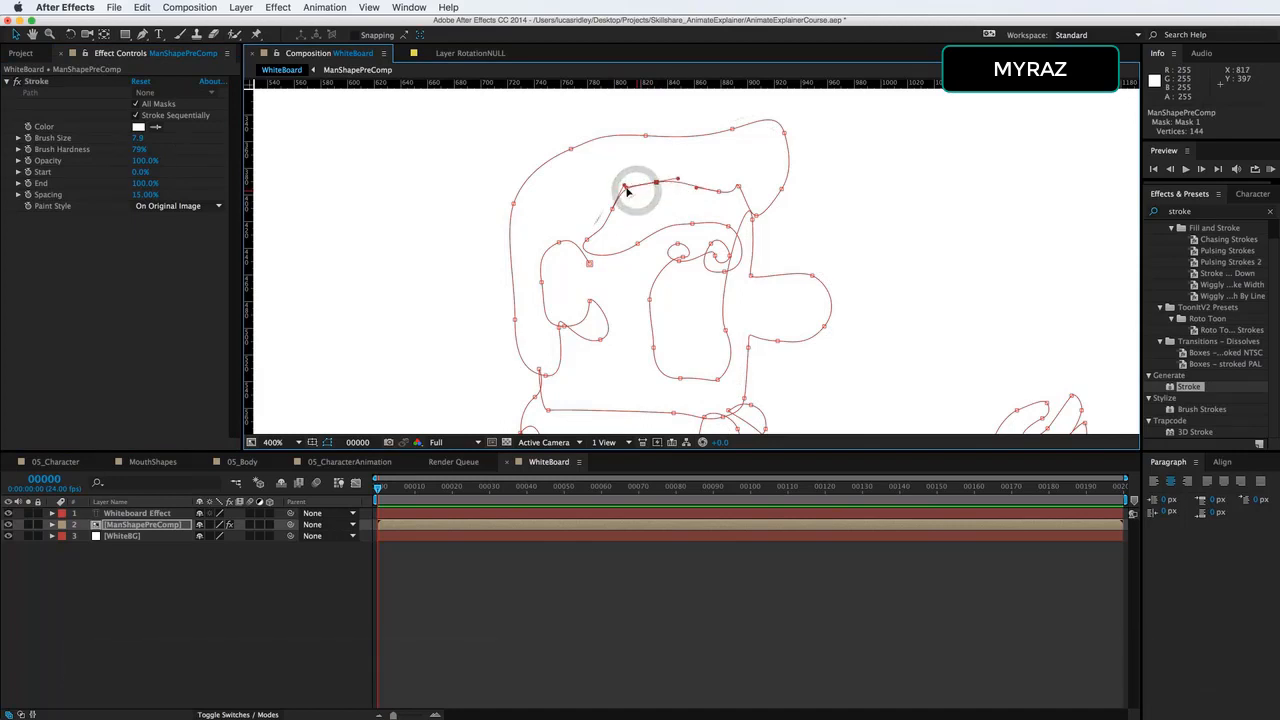
click(611, 210)
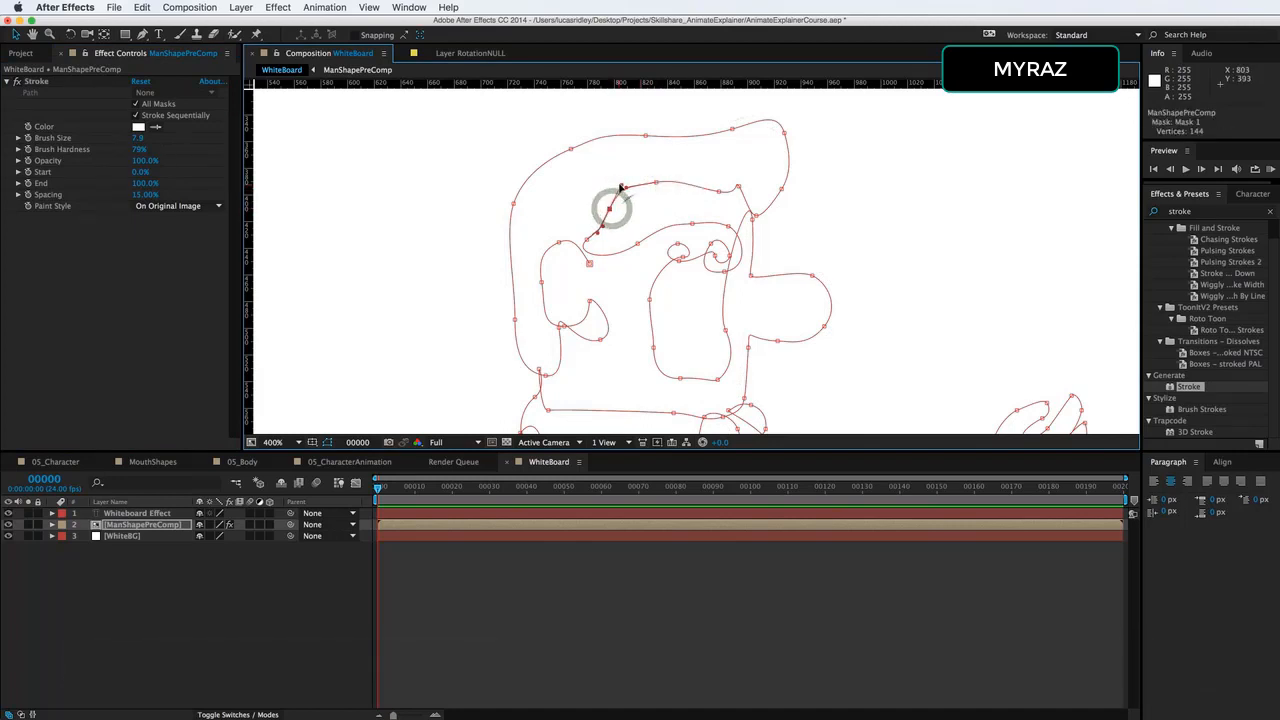
key(space)
Step: Adjust the mask vertices at the lowered arm's cuff and fingers and at the collar to cover the remaining black bits
drag(621, 187, 610, 115)
drag(600, 285, 600, 150)
drag(602, 255, 590, 110)
drag(588, 272, 575, 150)
drag(547, 208, 641, 263)
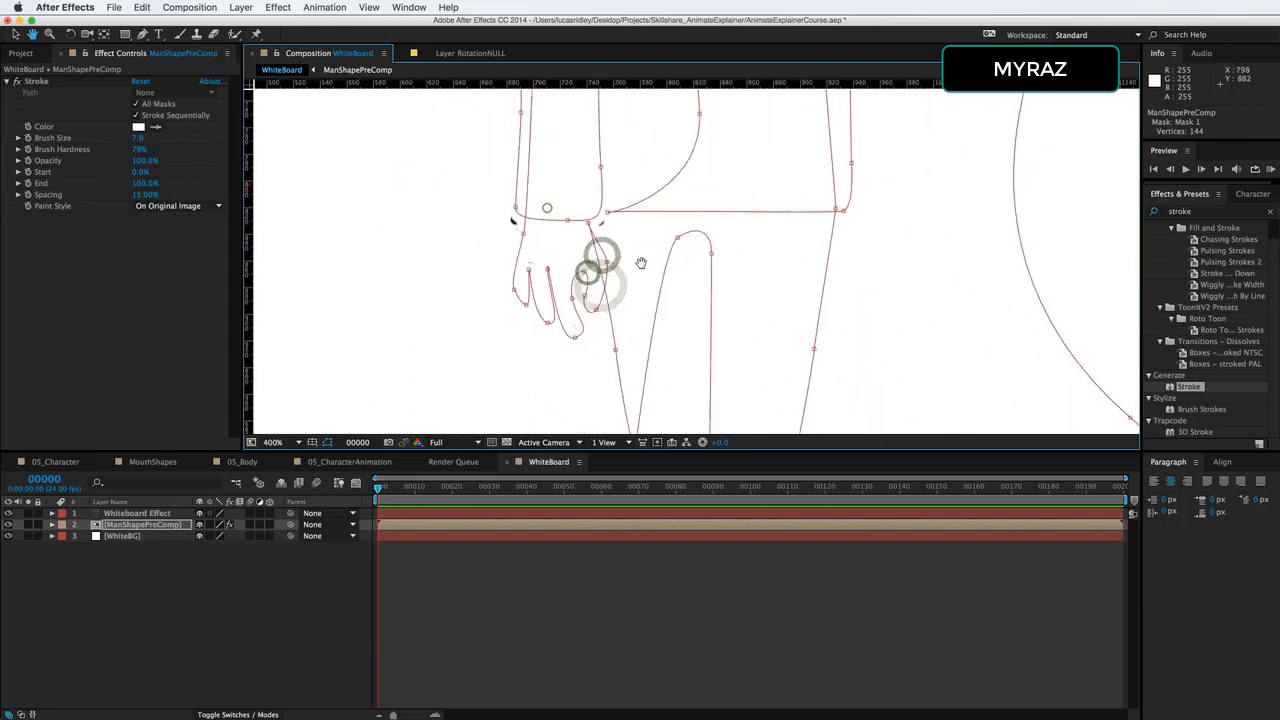
click(517, 210)
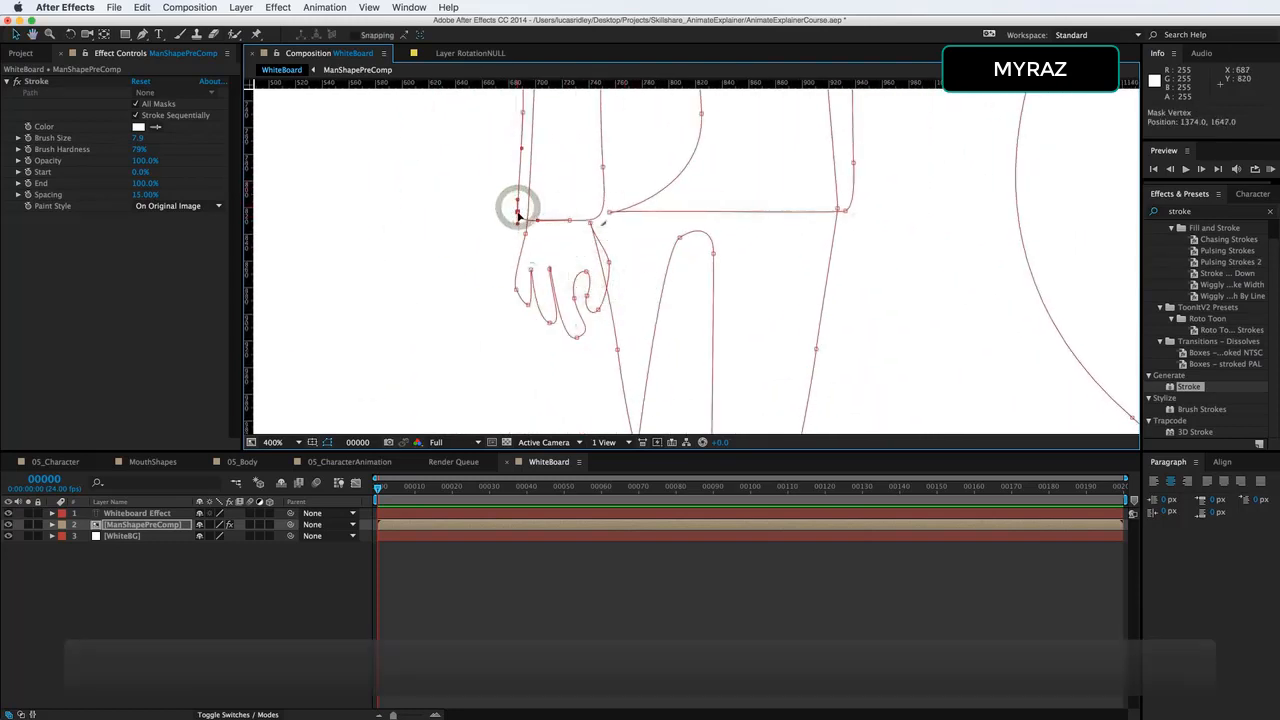
click(530, 268)
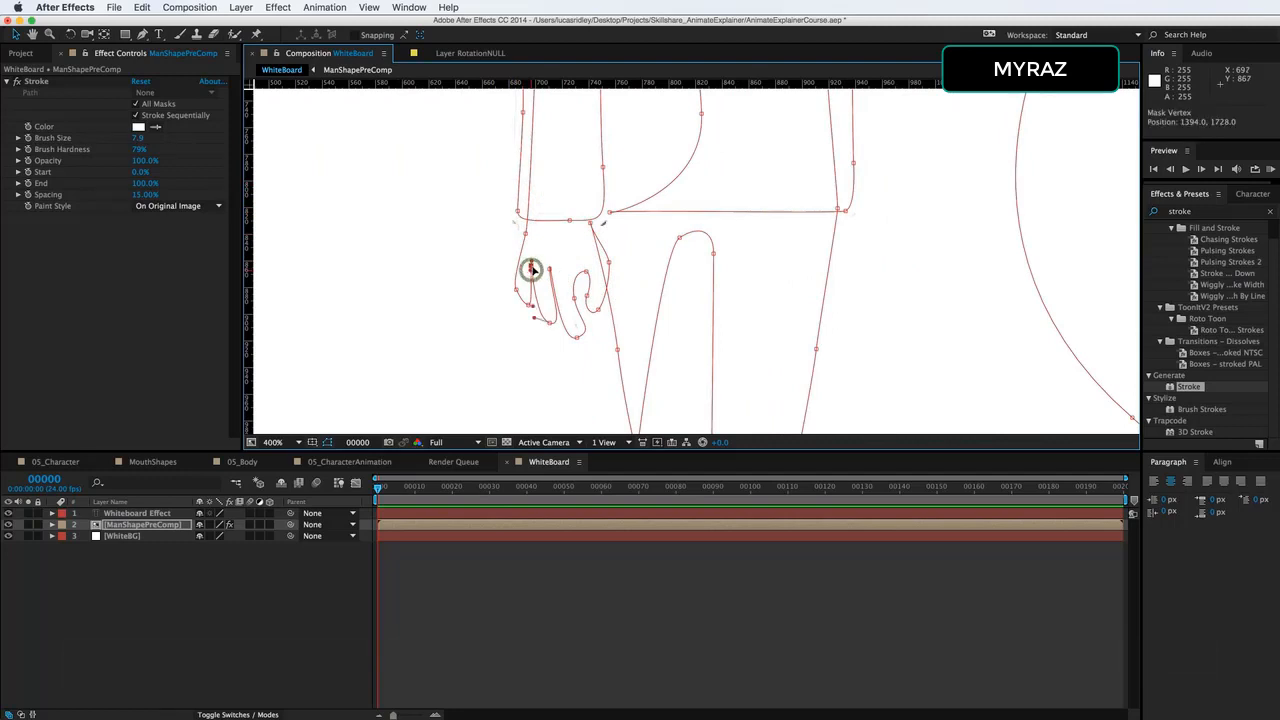
click(564, 230)
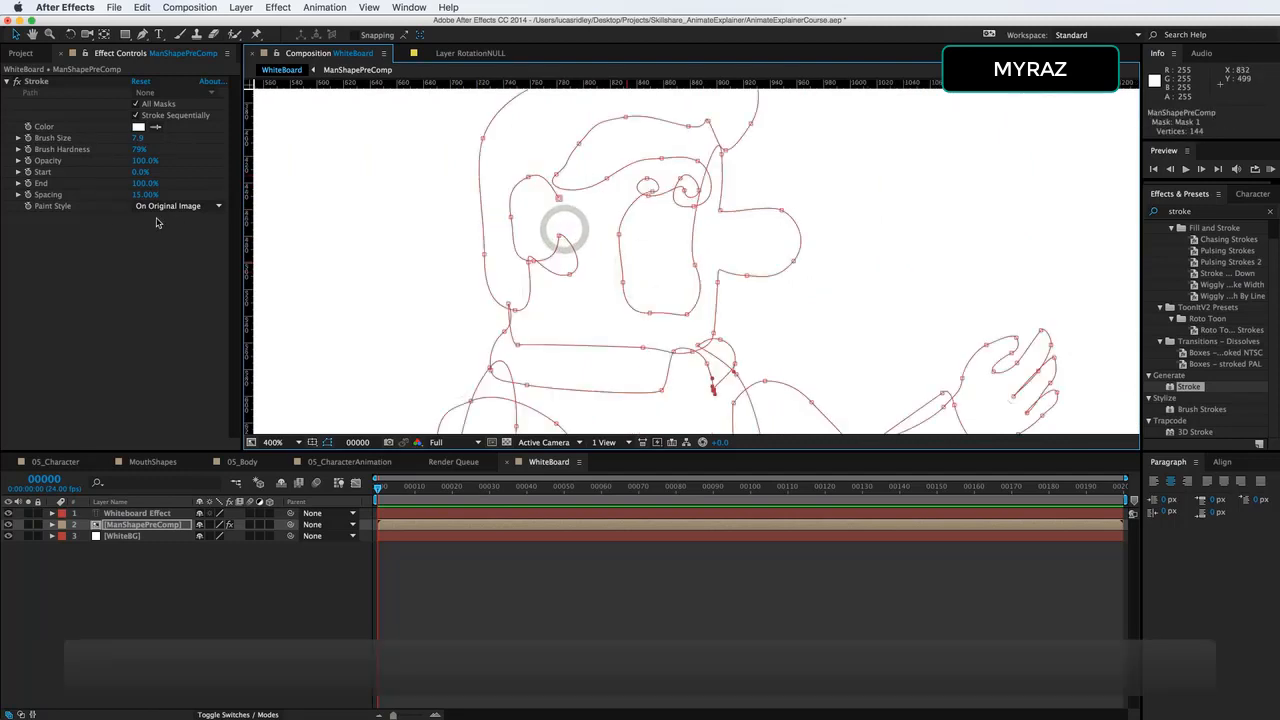
Step: Set the Stroke effect's Paint Style to Reveal Original Image and keyframe its End at 0% on frame 0
click(189, 207)
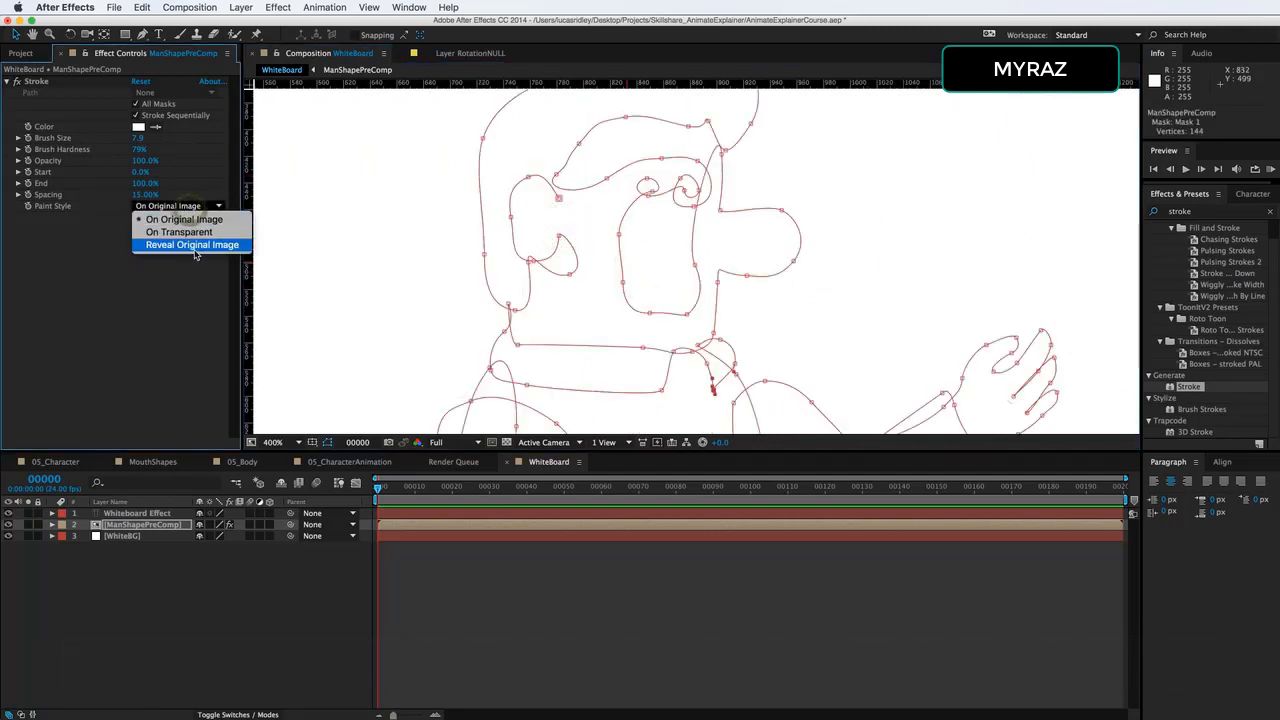
click(192, 245)
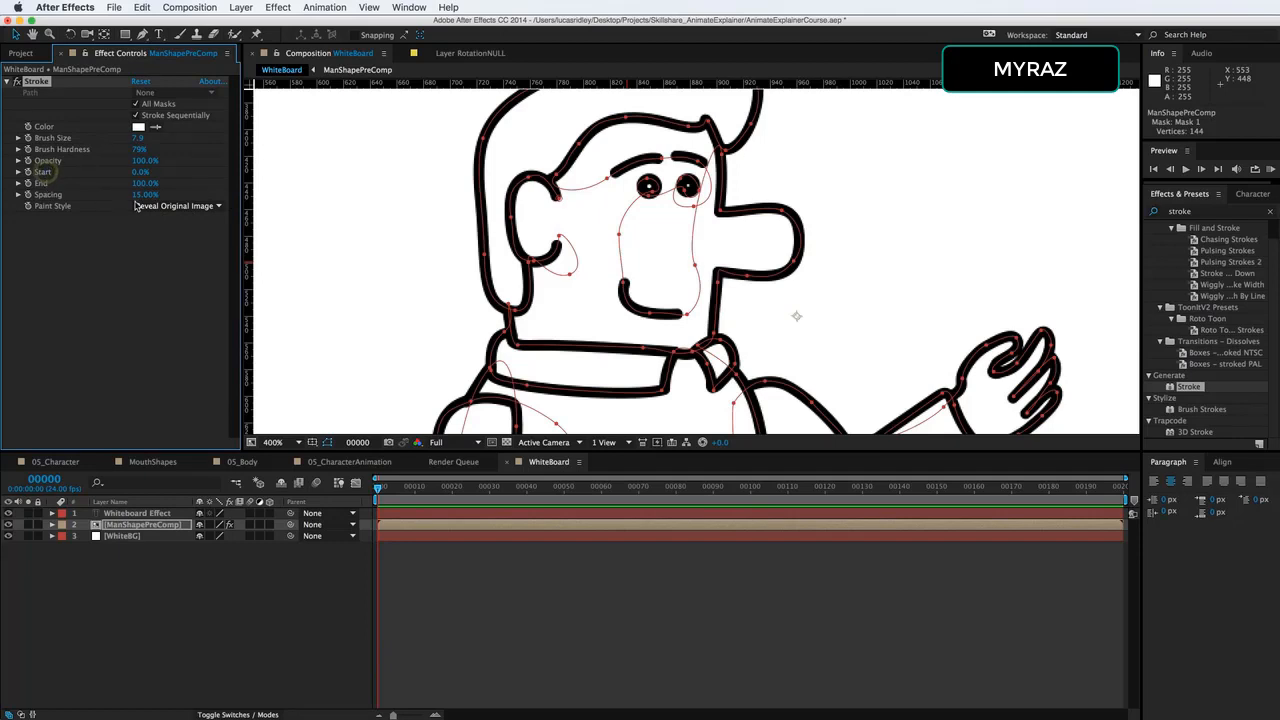
mouse_move(146, 190)
mouse_down()
mouse_move(130, 190)
mouse_move(166, 190)
mouse_up()
click(130, 526)
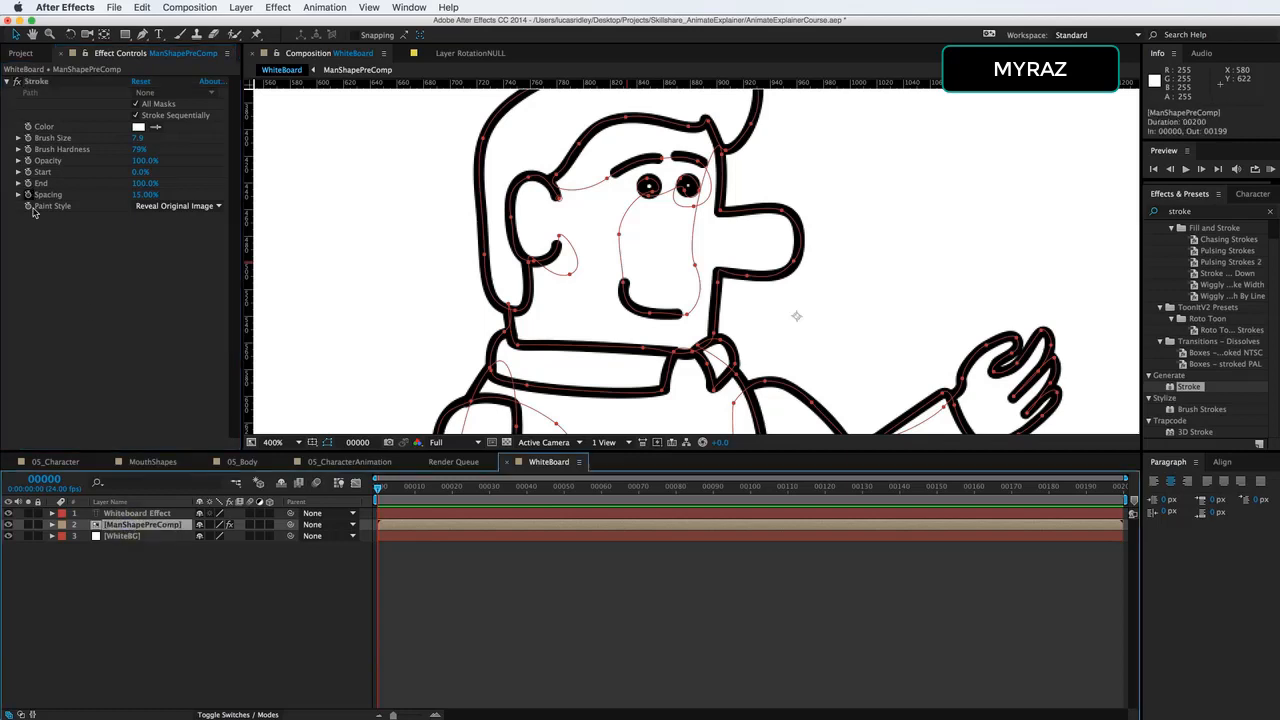
drag(145, 183, 110, 183)
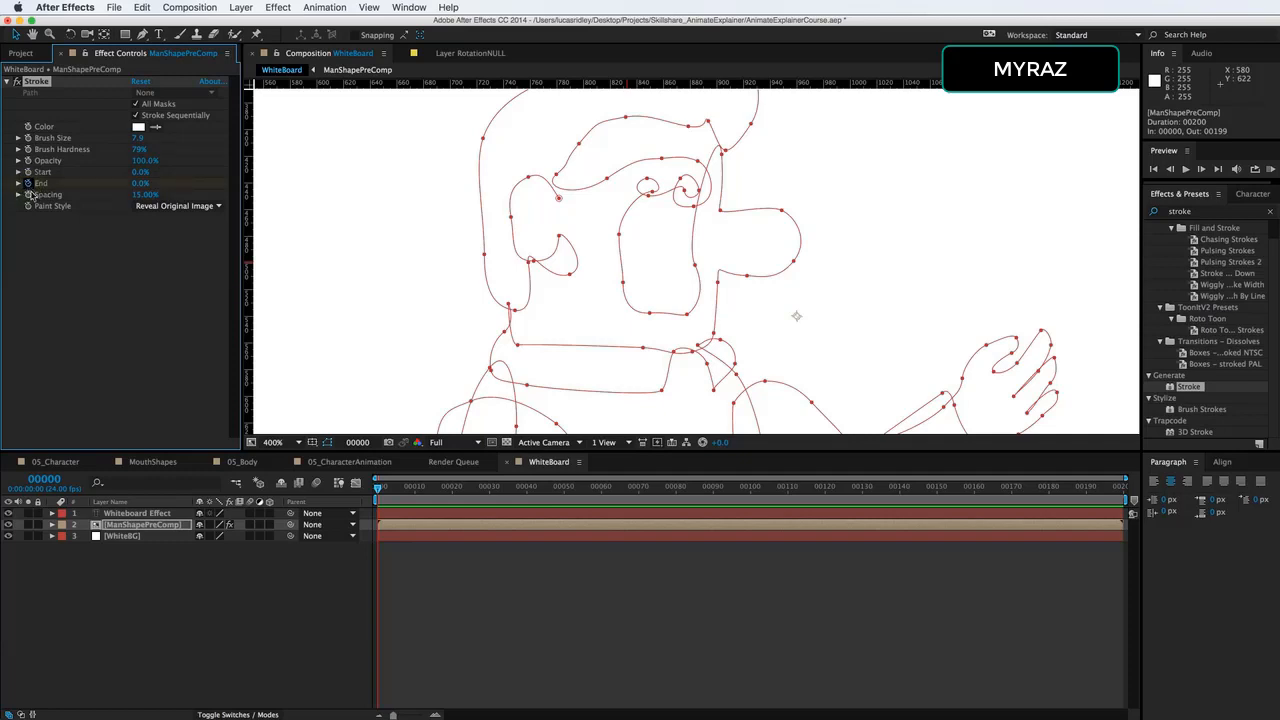
key(u)
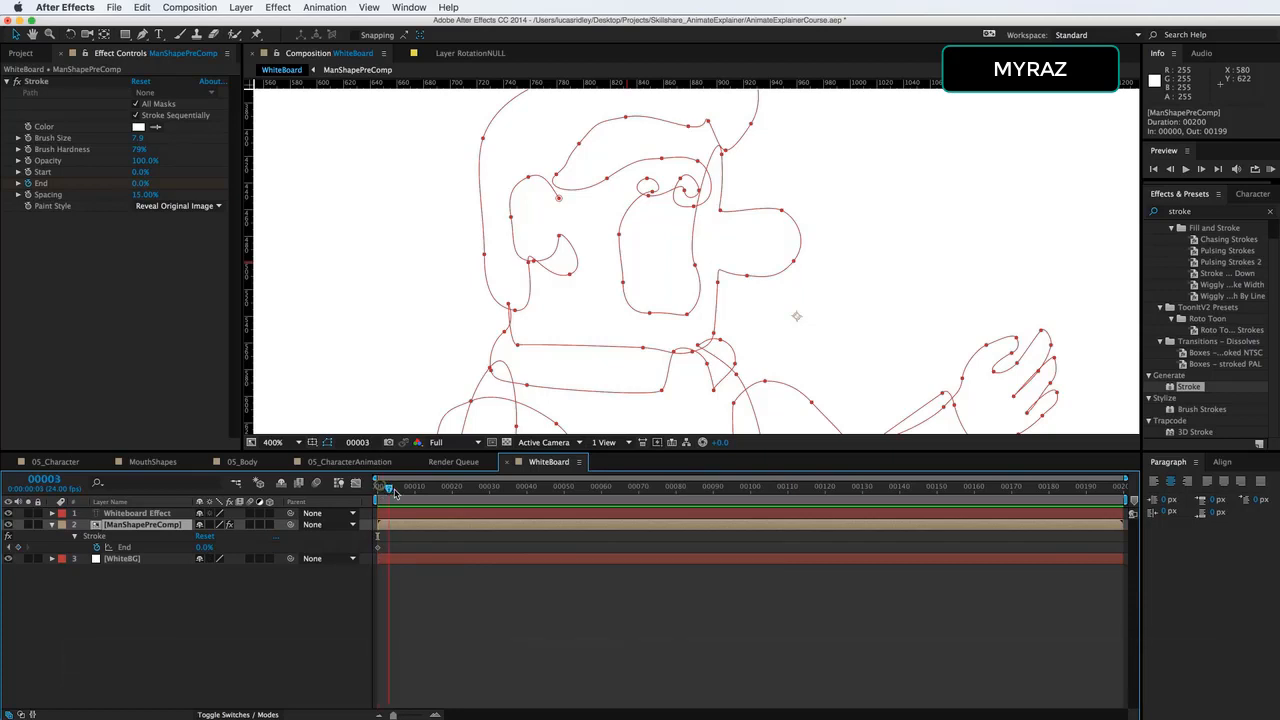
Step: Keyframe the Stroke effect's End at 100% on frame 100
drag(416, 505, 563, 524)
drag(661, 522, 755, 519)
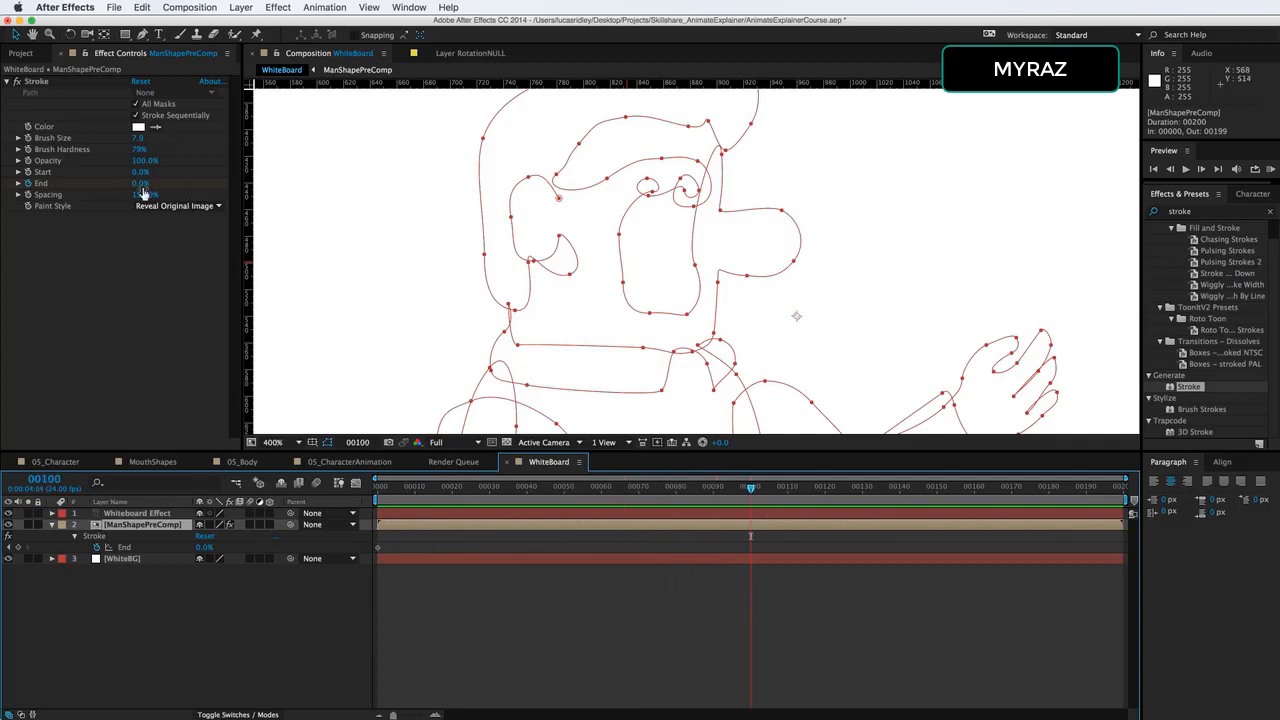
drag(142, 189, 213, 183)
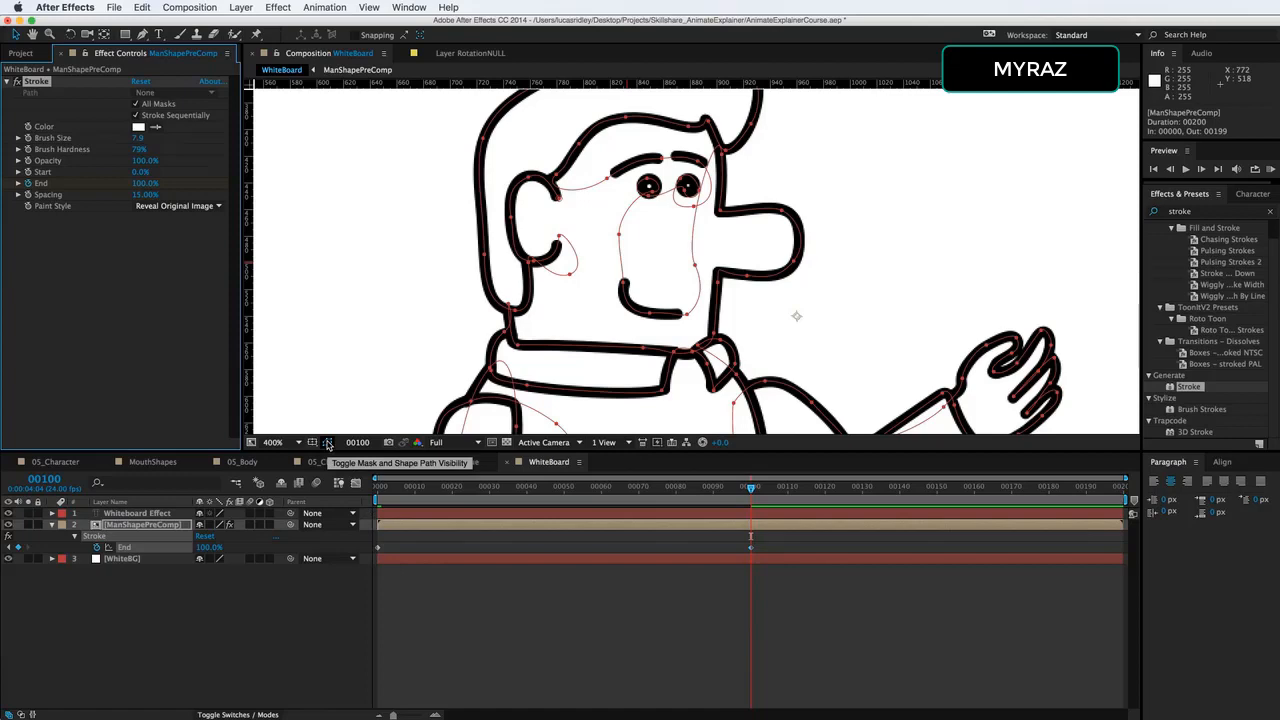
Step: Hide the mask paths and preview the character's draw-on animation from the first frame
click(328, 444)
key(super+minus)
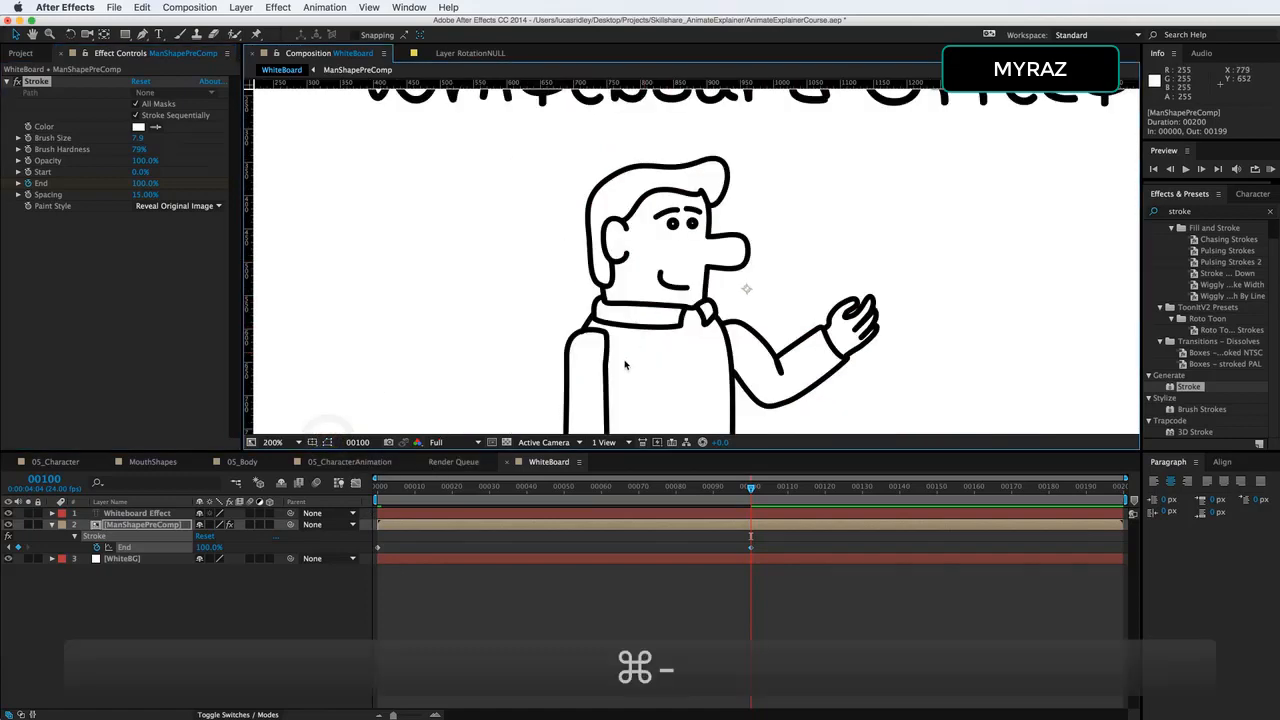
key(super+minus)
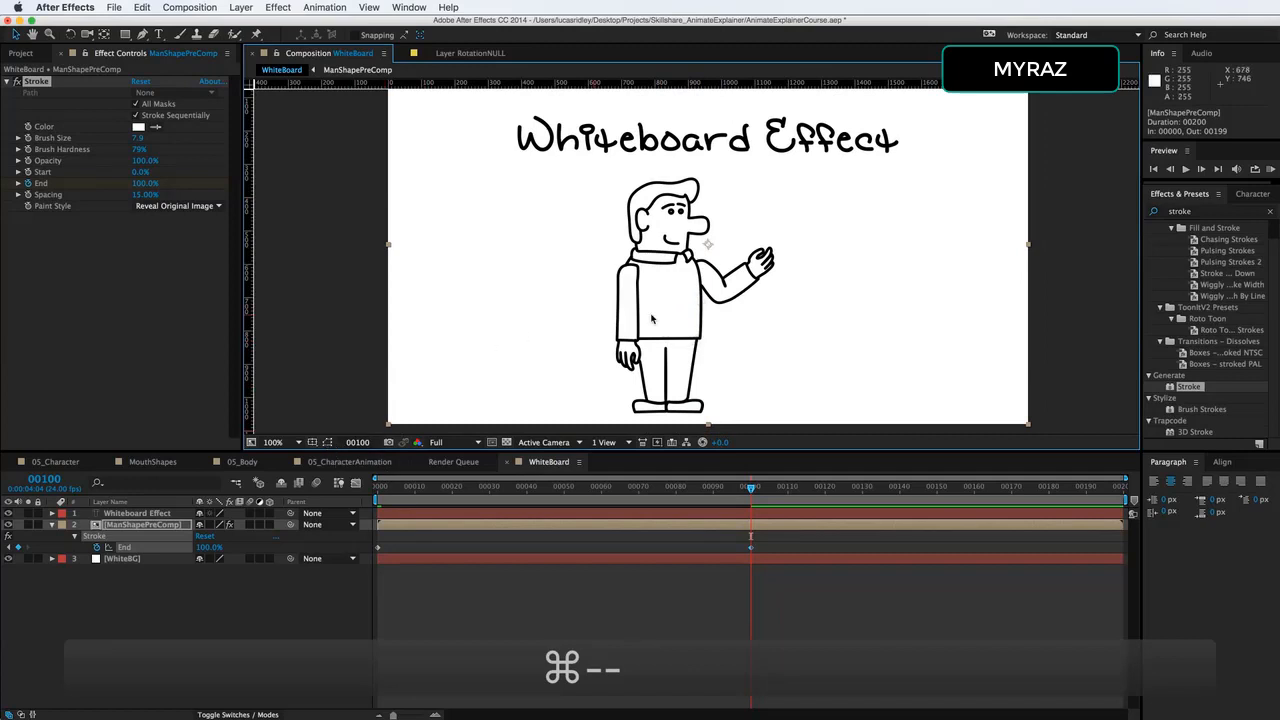
drag(143, 525, 174, 550)
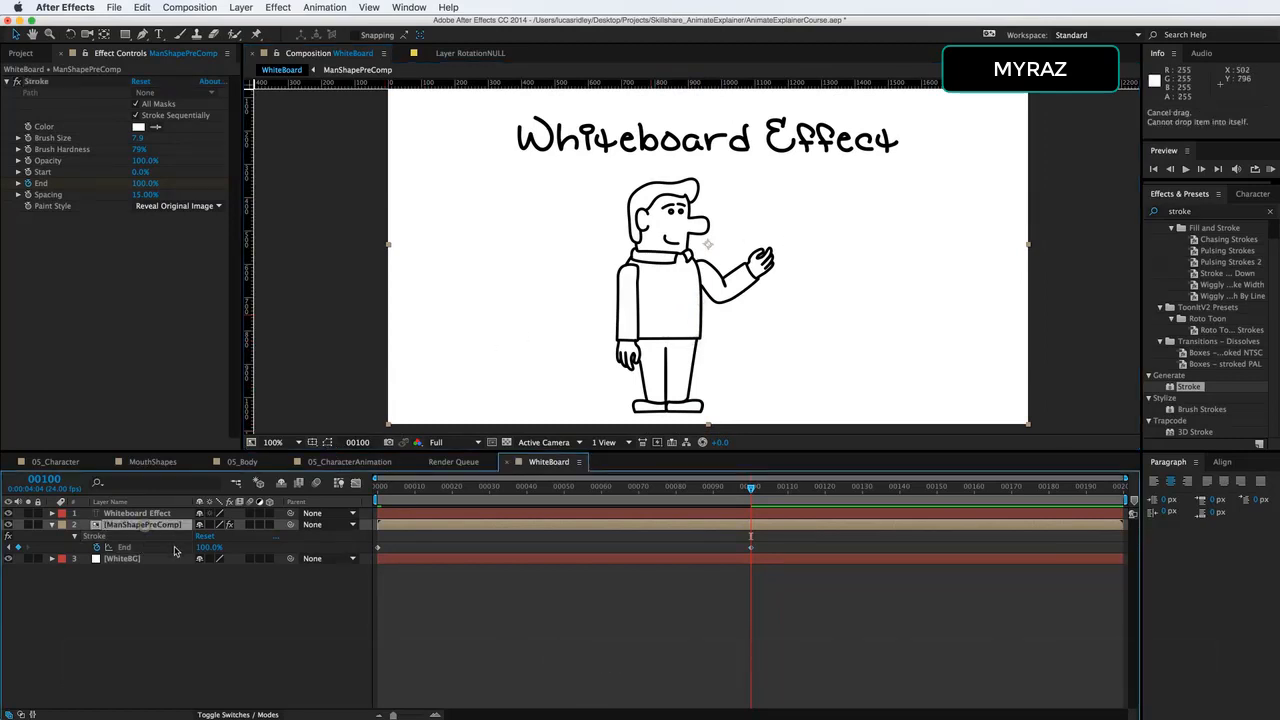
click(144, 524)
key(Home)
key(space)
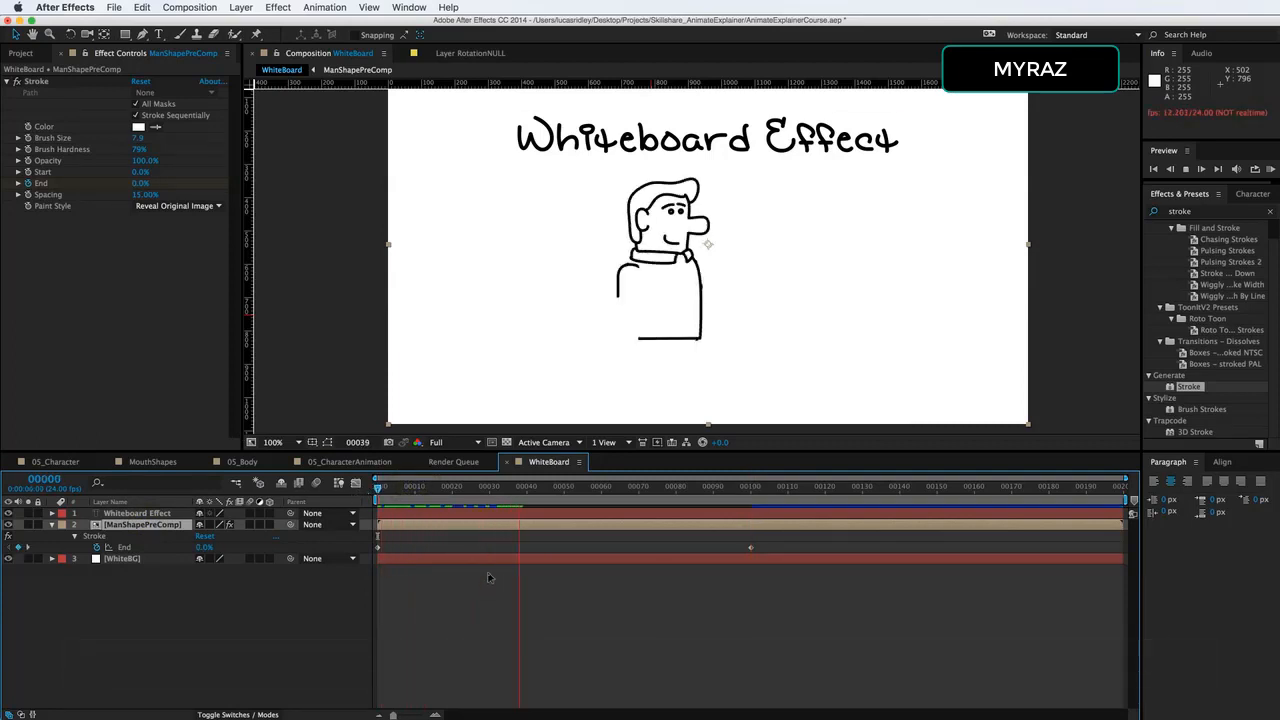
key(super+equal)
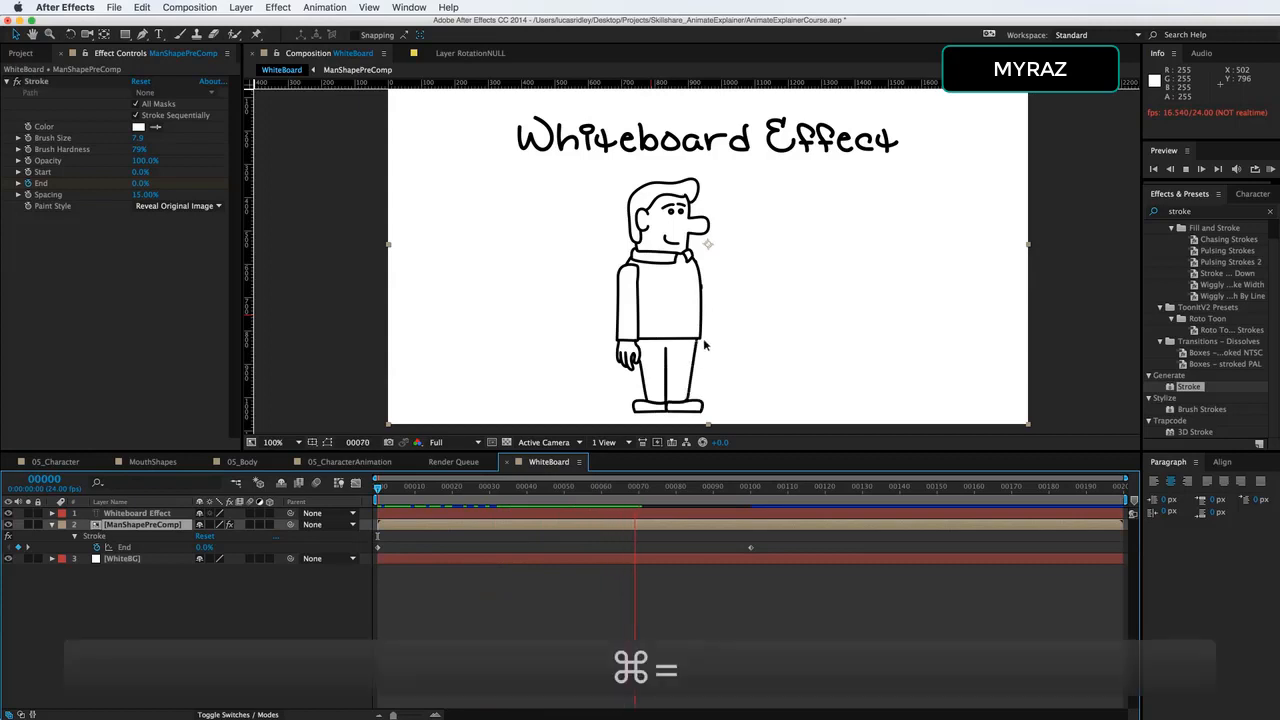
key(space)
key(space)
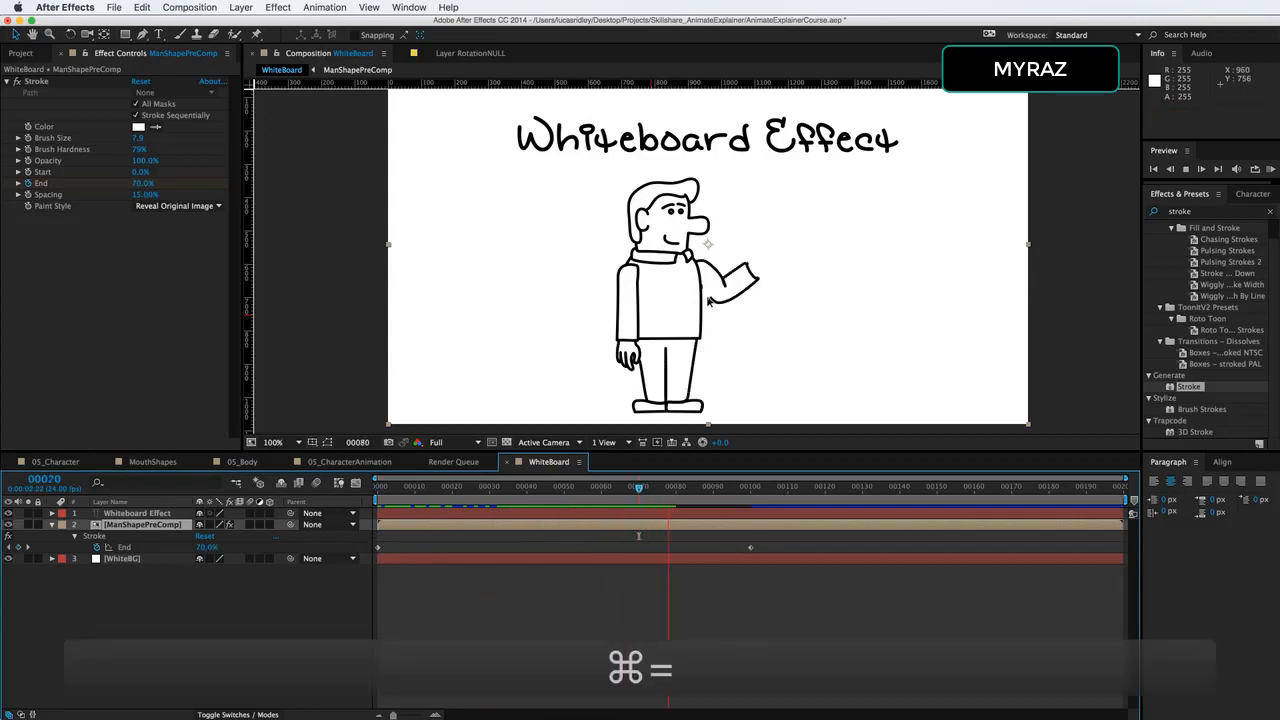
Step: At frame 17, show the mask paths and adjust the mask handle beside the front eye to remove the stray line above the nose
drag(591, 497, 441, 512)
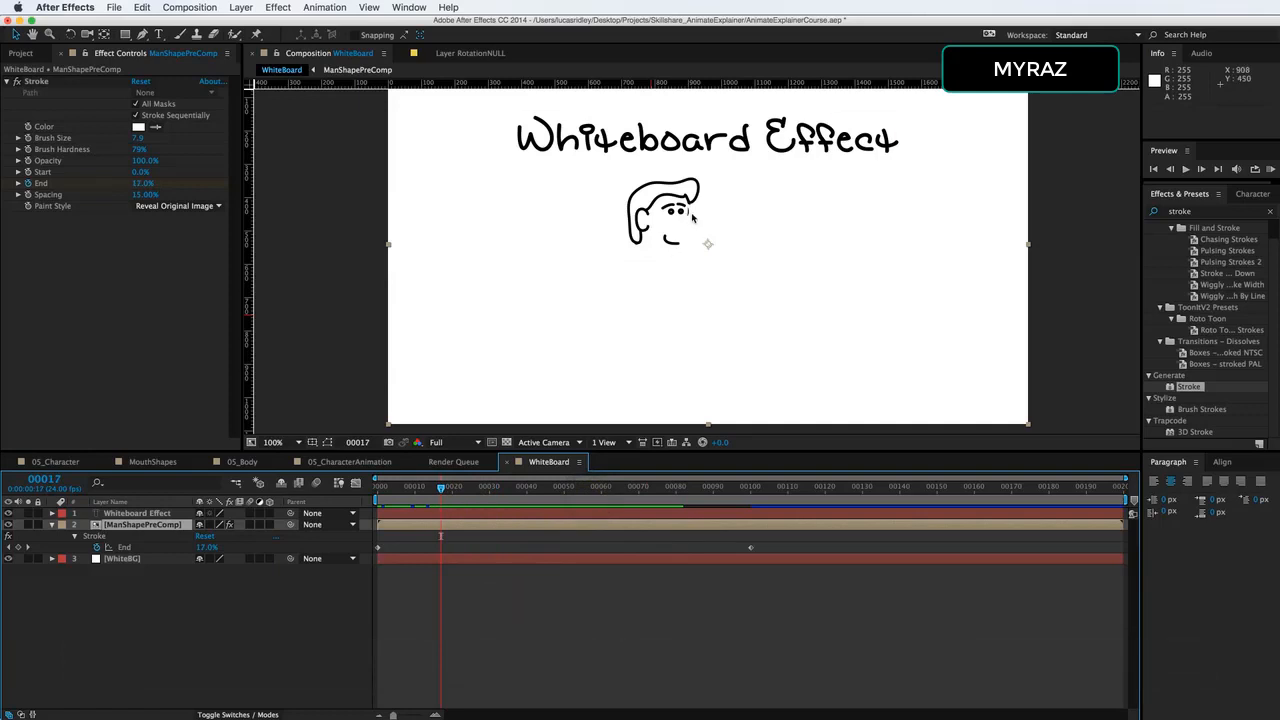
key(super+equal)
key(super+equal)
drag(674, 191, 716, 344)
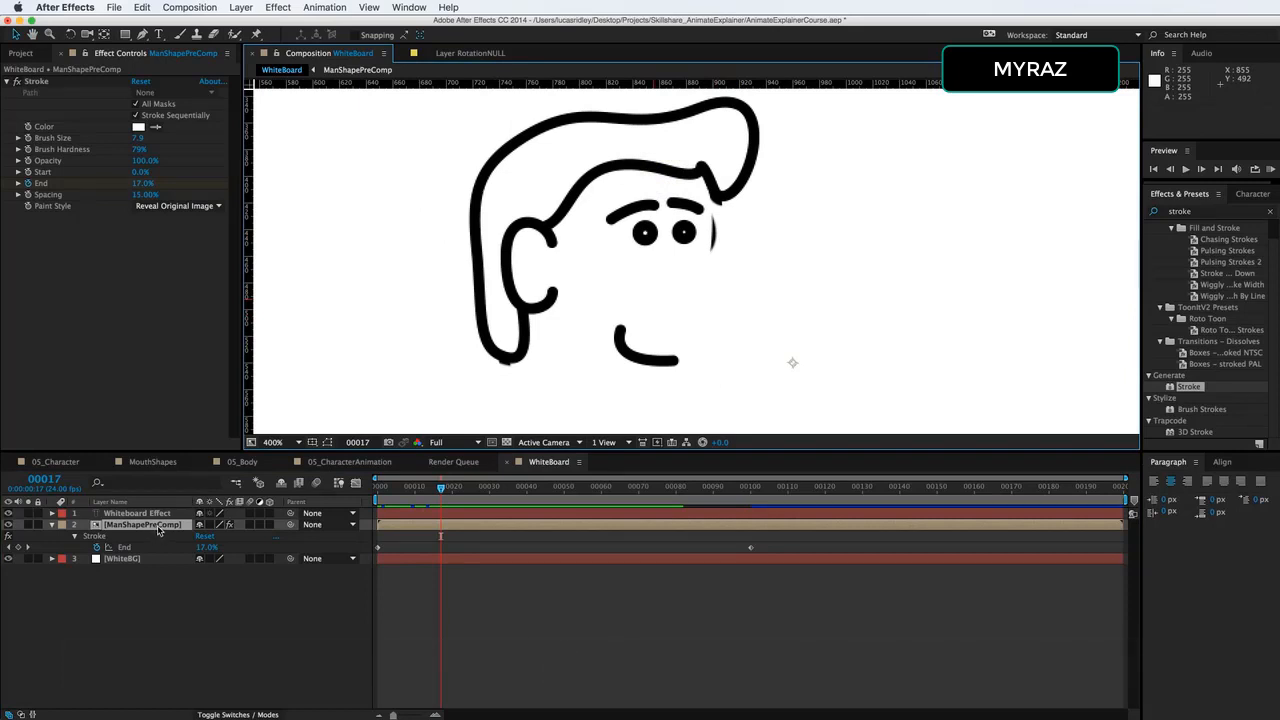
click(327, 442)
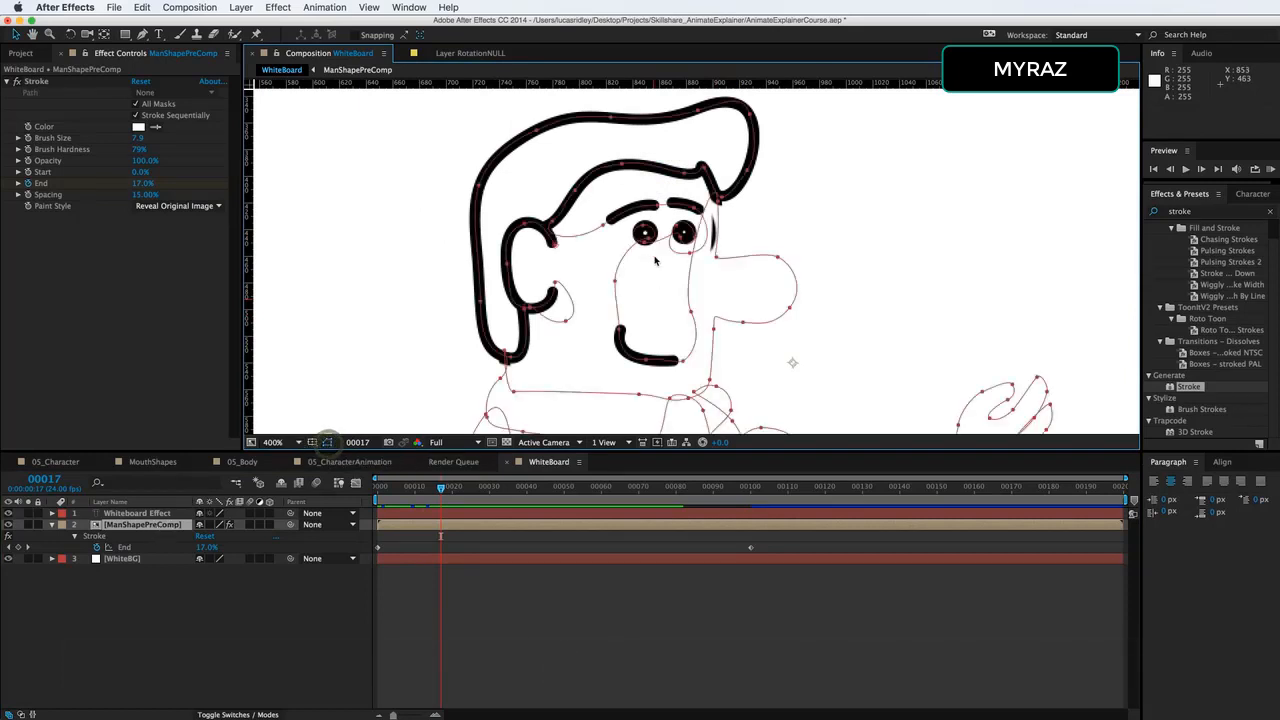
click(690, 256)
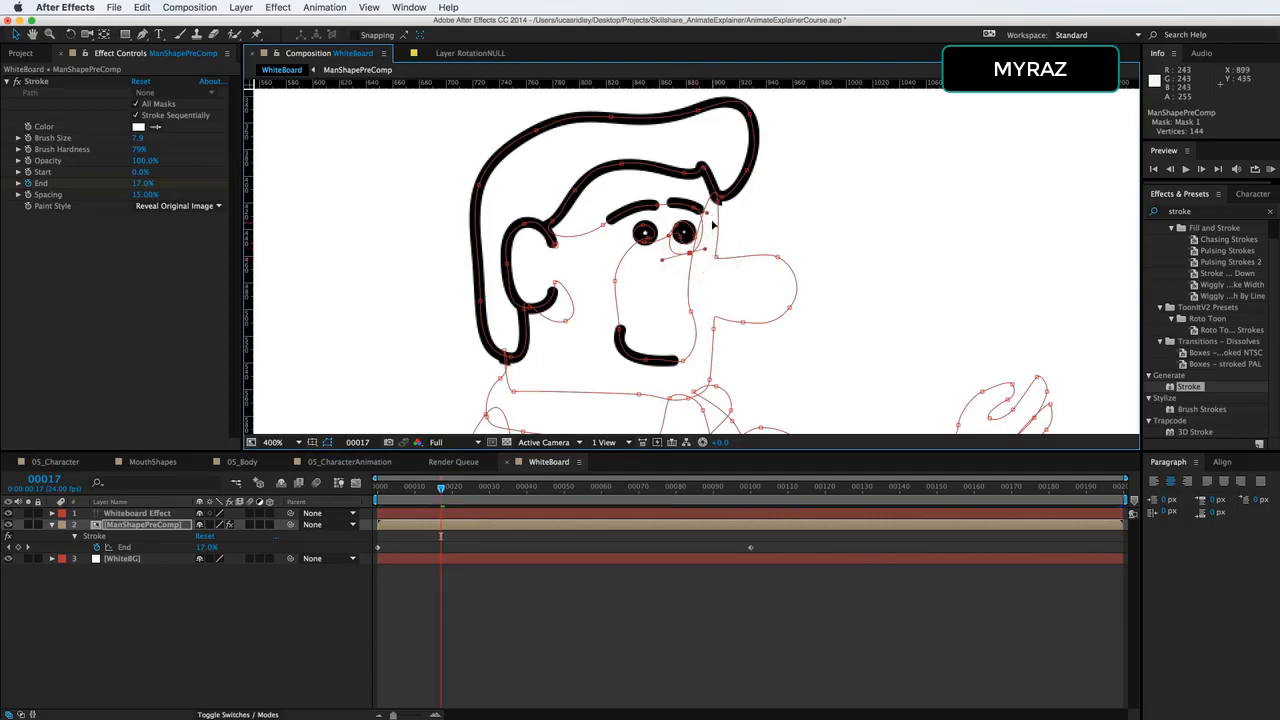
click(705, 214)
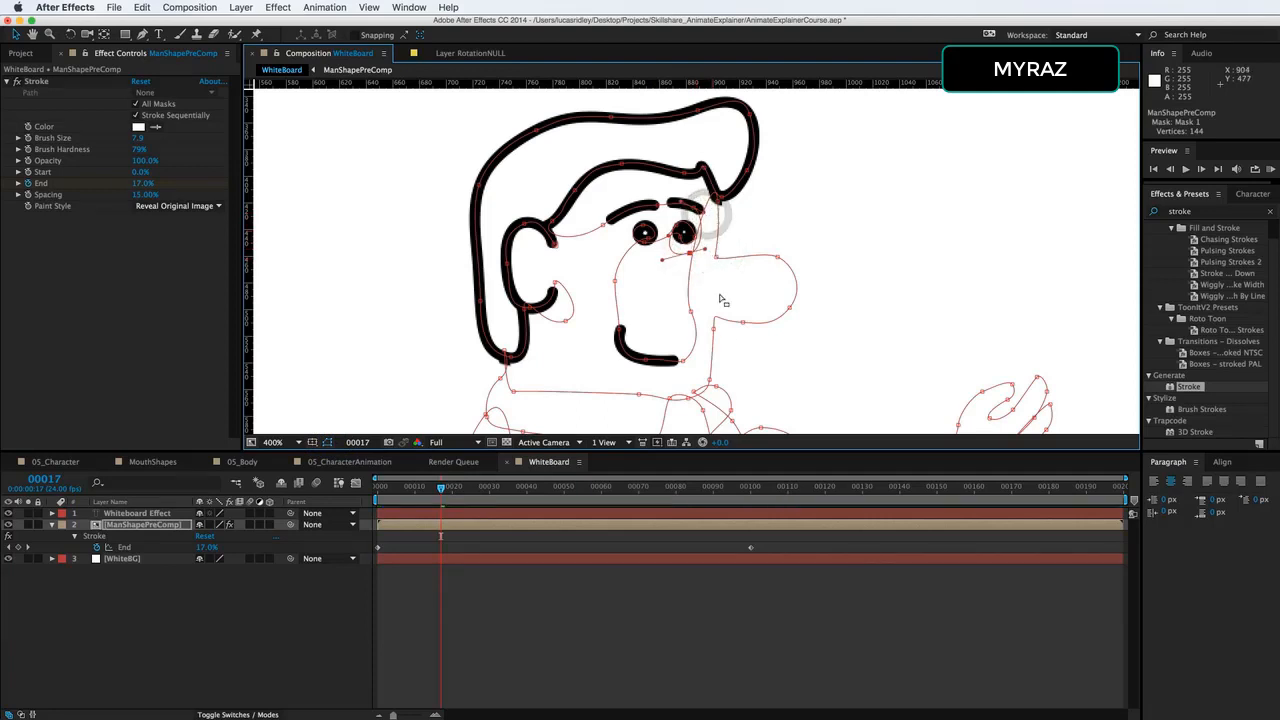
key(super+minus)
key(super+minus)
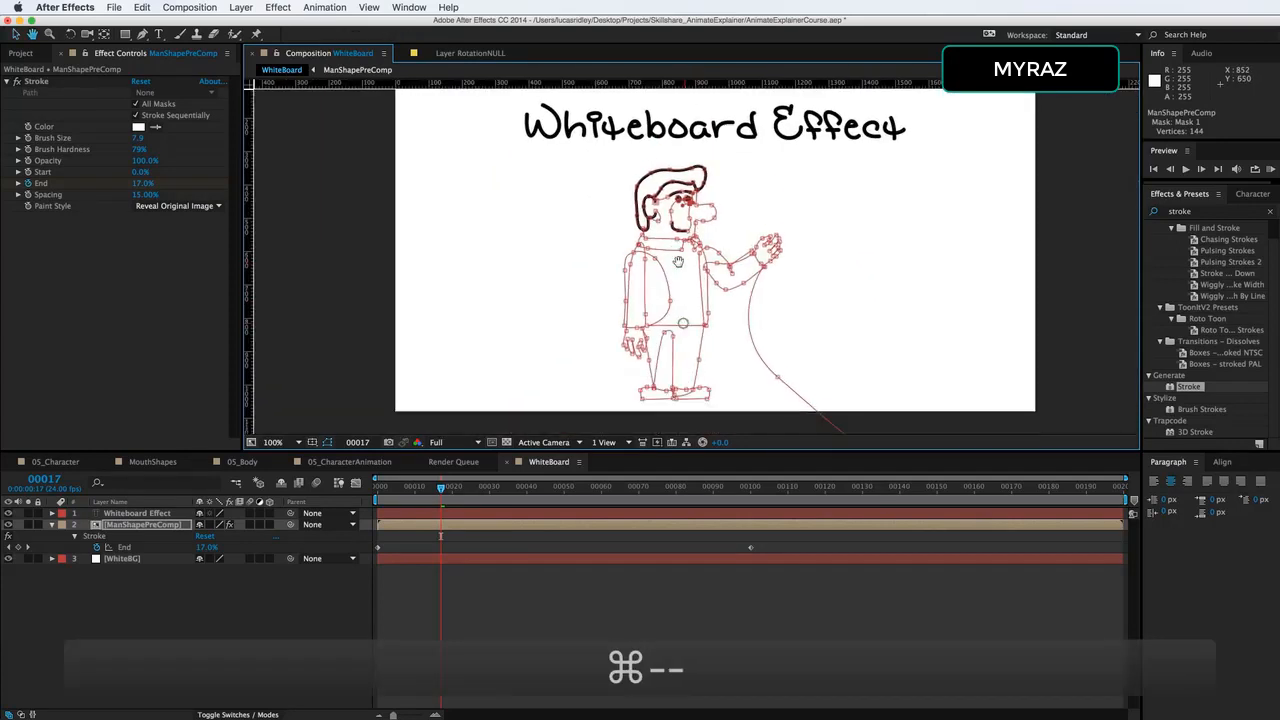
Step: Preview on to frame 51 and move the mask vertex at the sweater's lower front corner inward to remove the protruding black bit
click(200, 625)
key(space)
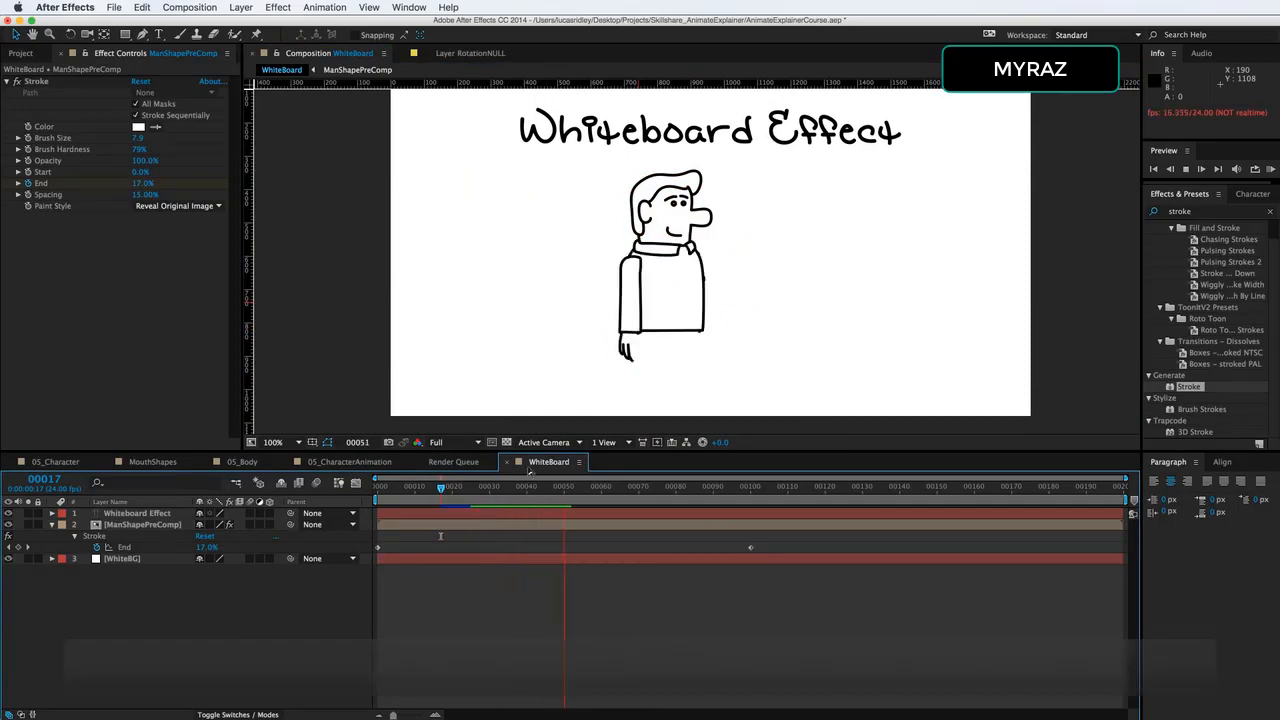
key(space)
key(super+equal)
key(super+equal)
drag(740, 372, 745, 197)
key(v)
click(718, 368)
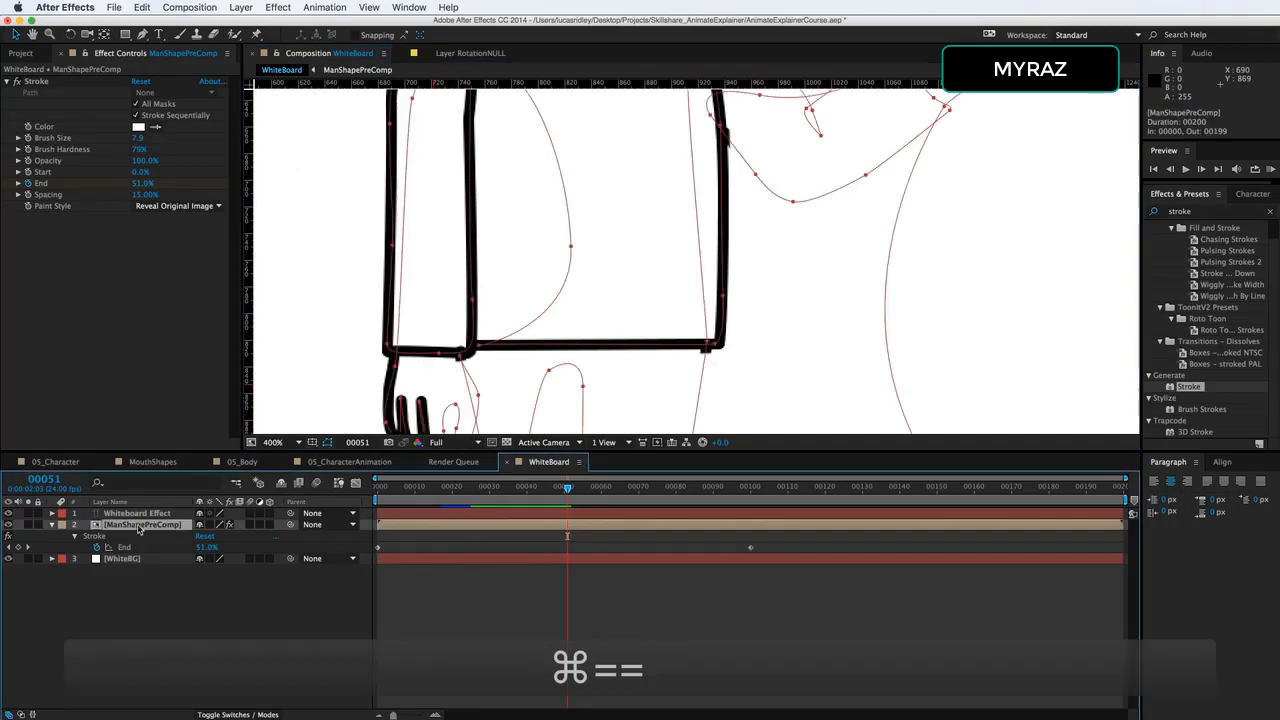
drag(707, 347, 716, 341)
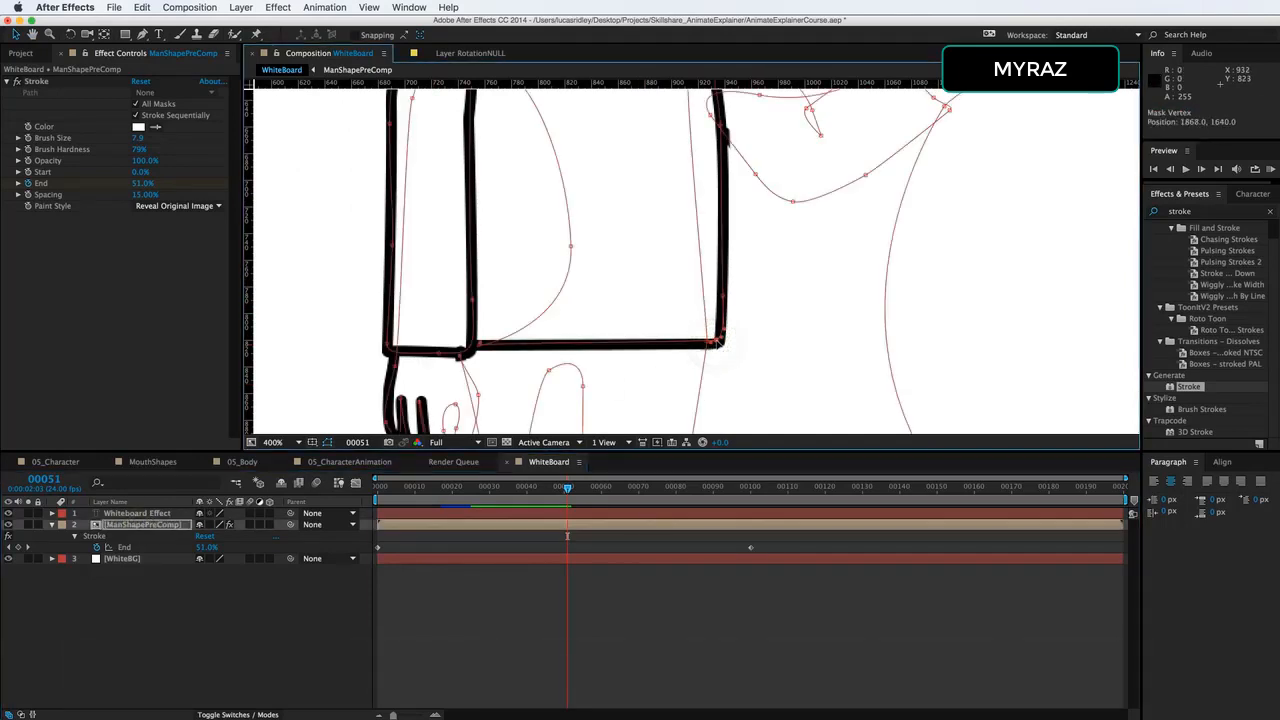
Step: Adjust the mask vertices at the raised arm's underarm and at the collar tip to remove the stray bits along the torso's front line
scroll(716, 341, up, 5)
click(731, 220)
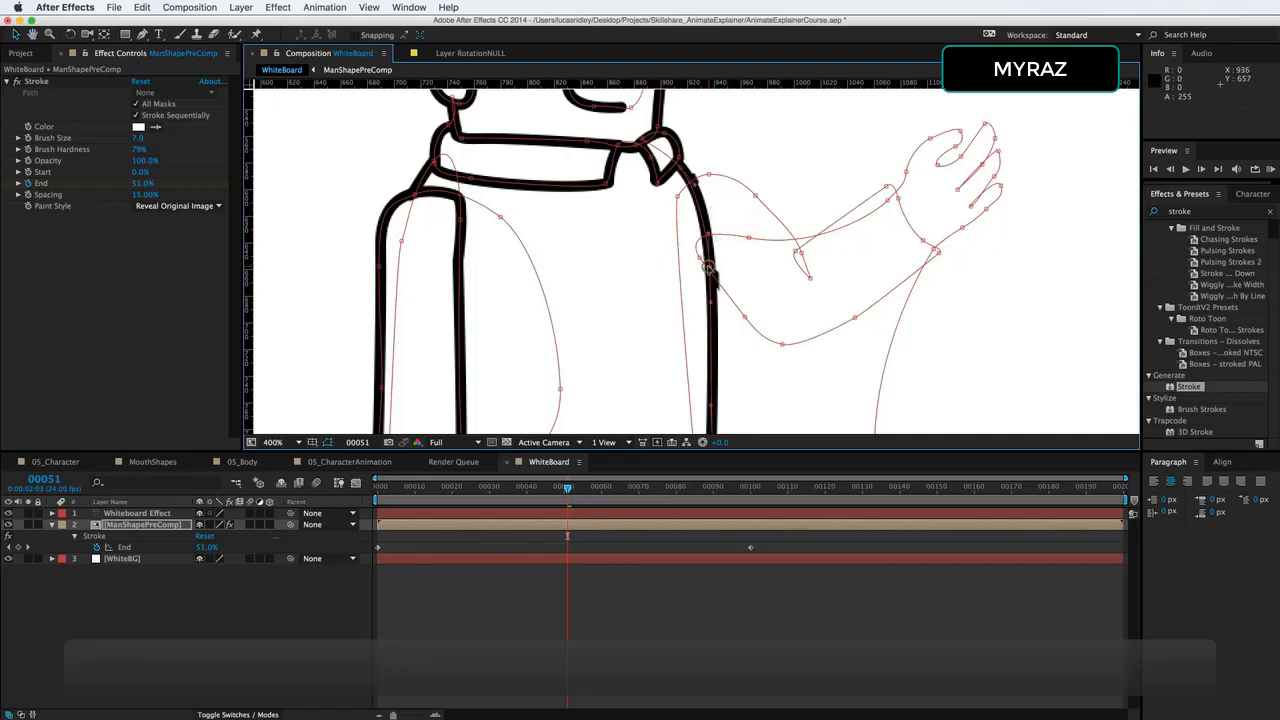
drag(709, 266, 704, 250)
scroll(694, 220, up, 3)
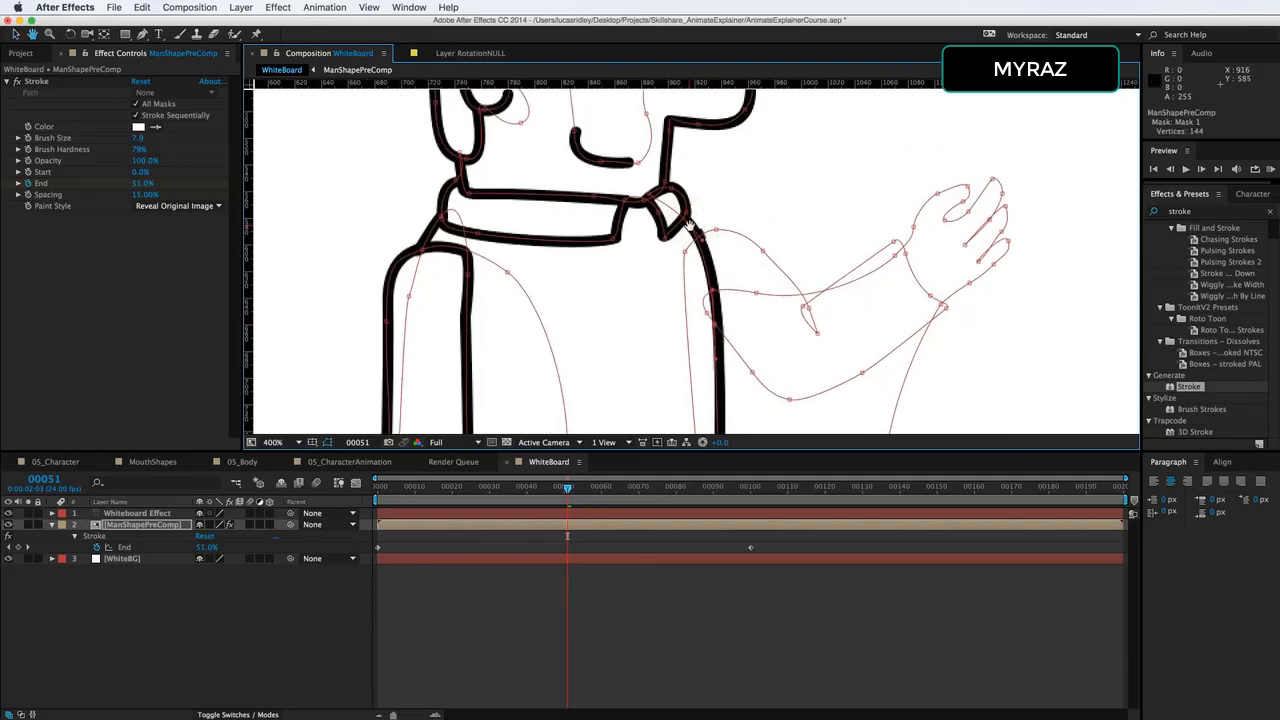
key(v)
click(685, 225)
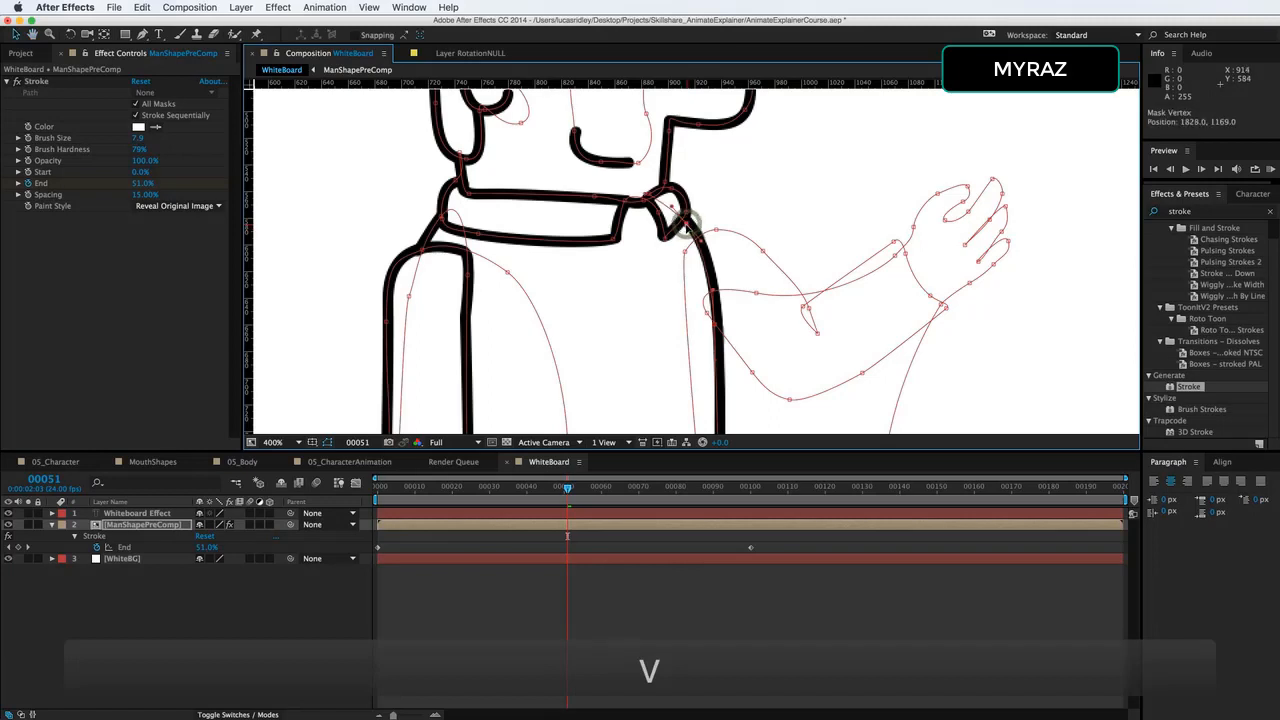
Step: Adjust the mask vertex on the lowered arm's cuff to remove the stray bit at the sleeve's corner
drag(663, 357, 650, 238)
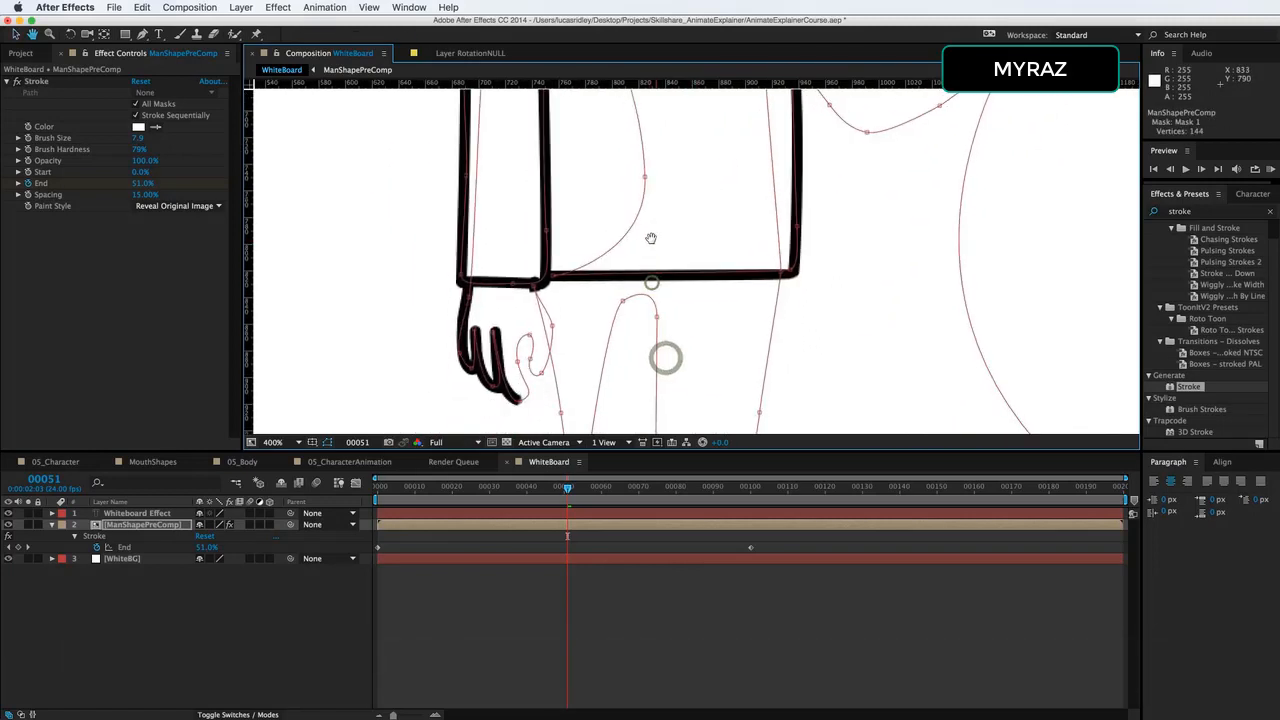
key(v)
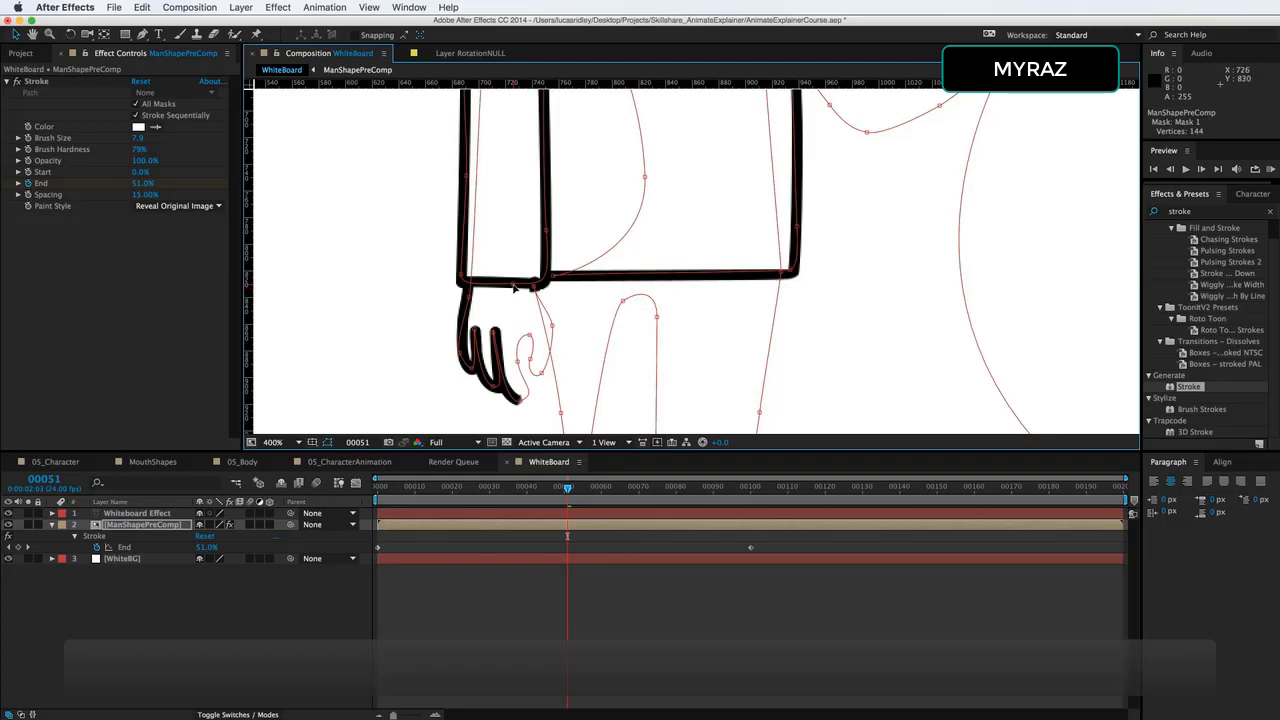
click(510, 285)
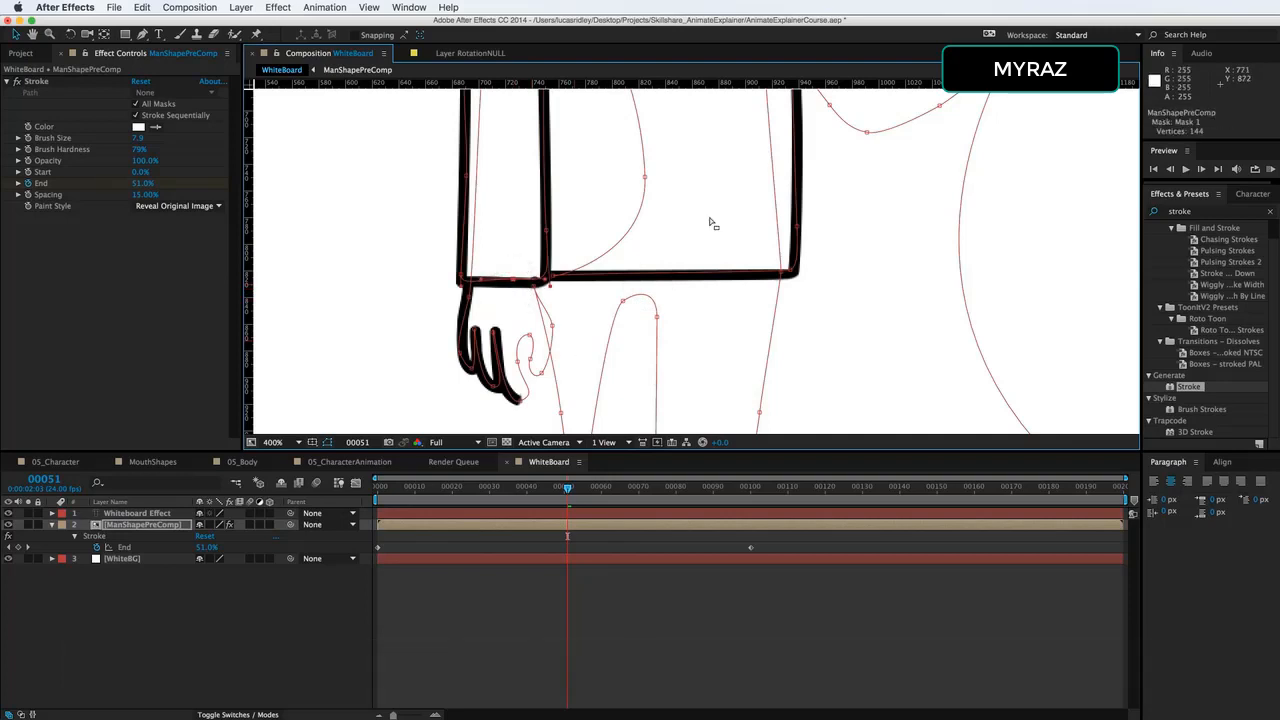
scroll(705, 225, up, 3)
scroll(650, 228, down, 1)
Step: Deselect the layer and preview the corrected draw-on animation from frame 51 and again from the first frame
key(super+minus)
key(super+minus)
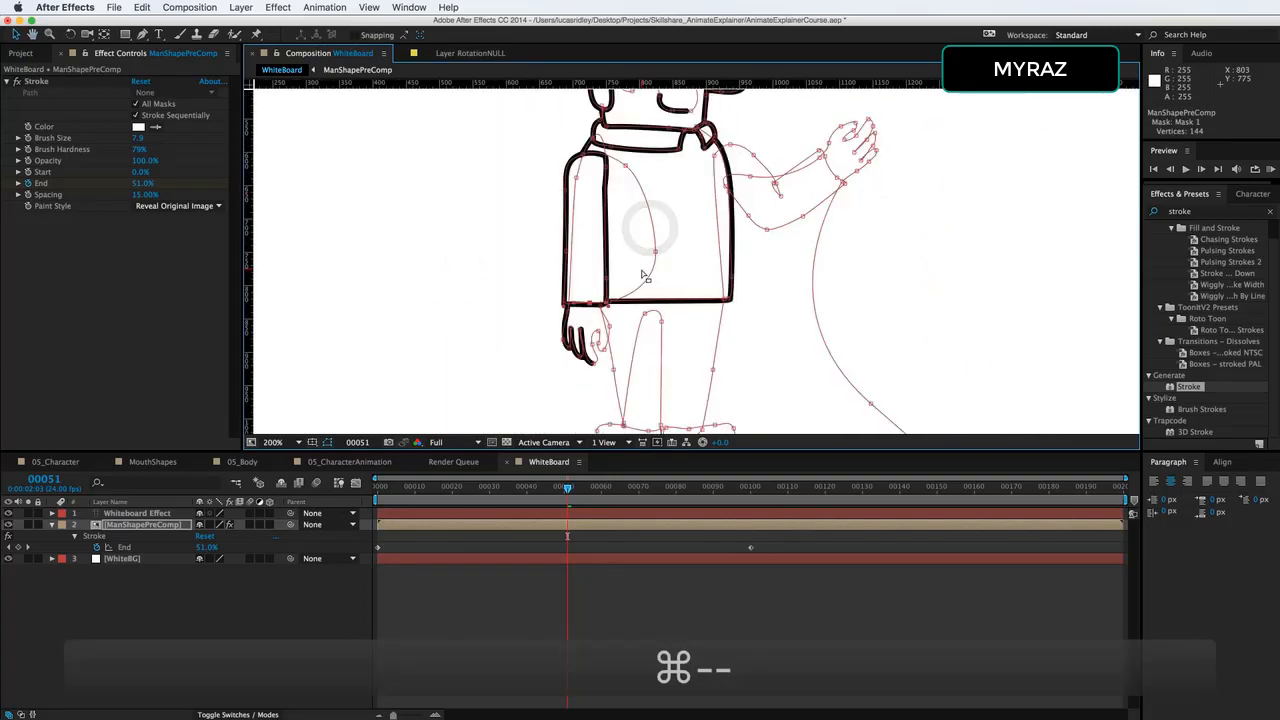
key(super+minus)
click(330, 648)
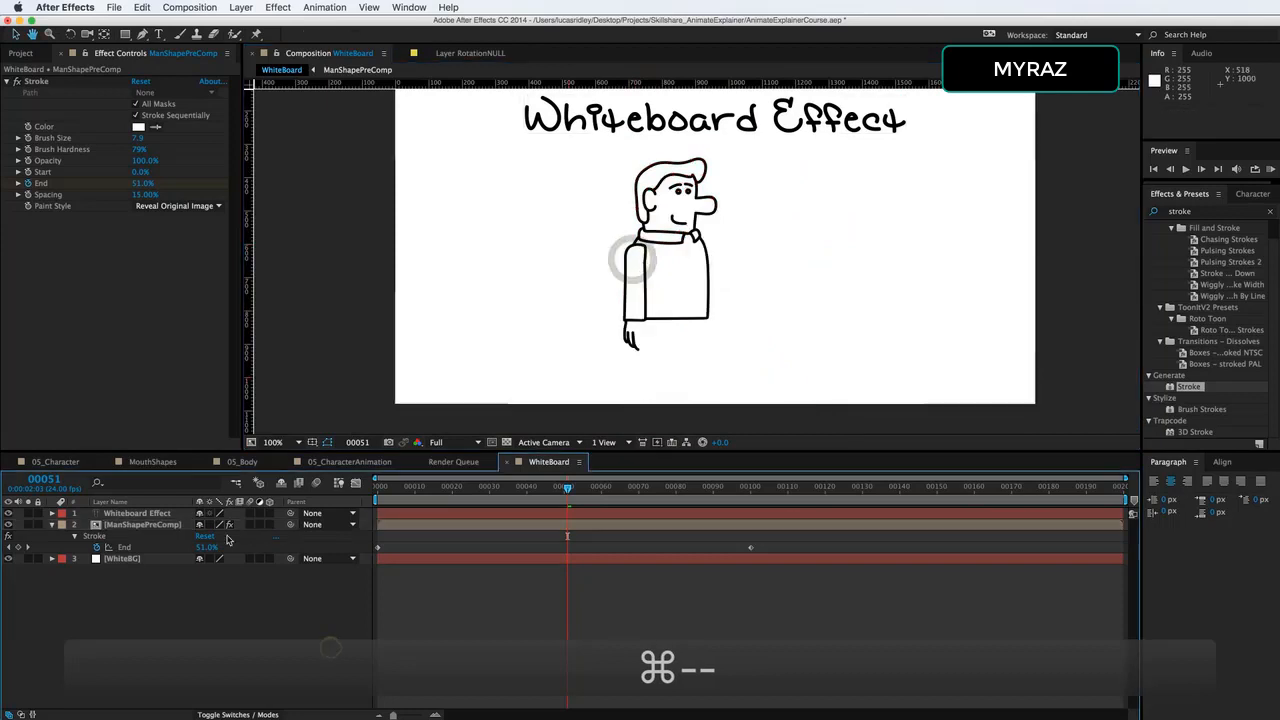
key(space)
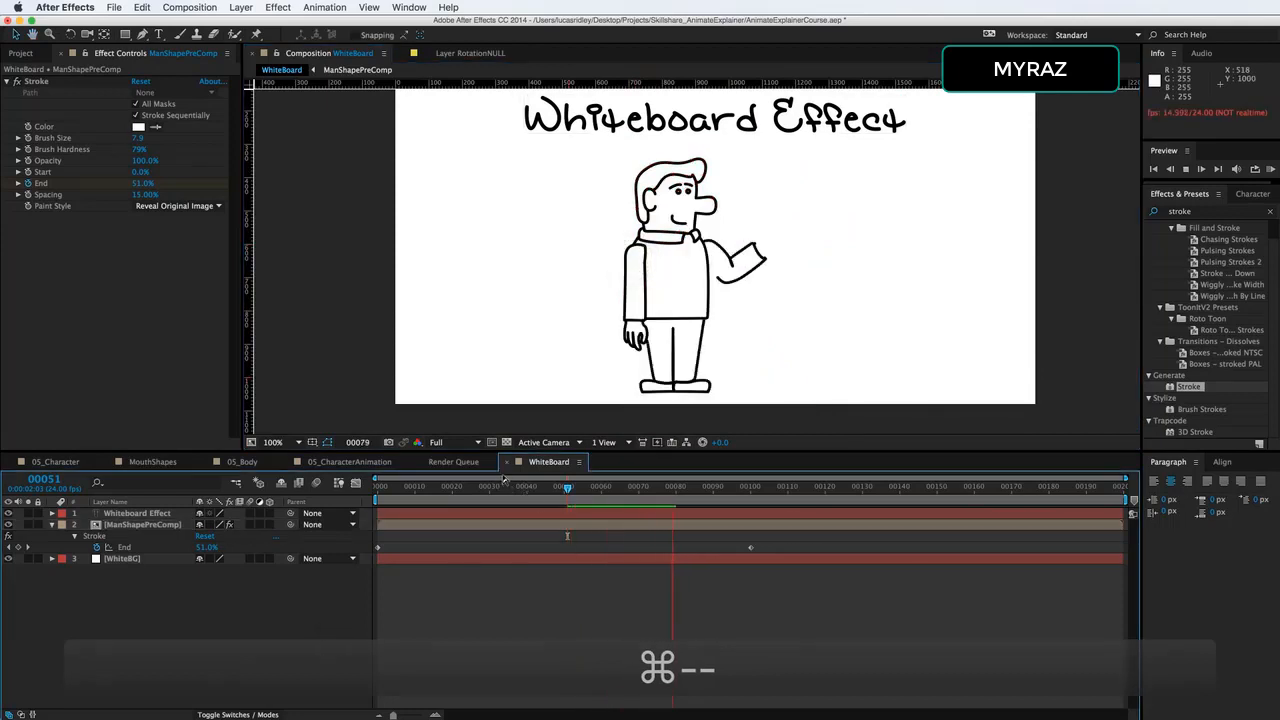
drag(452, 487, 365, 510)
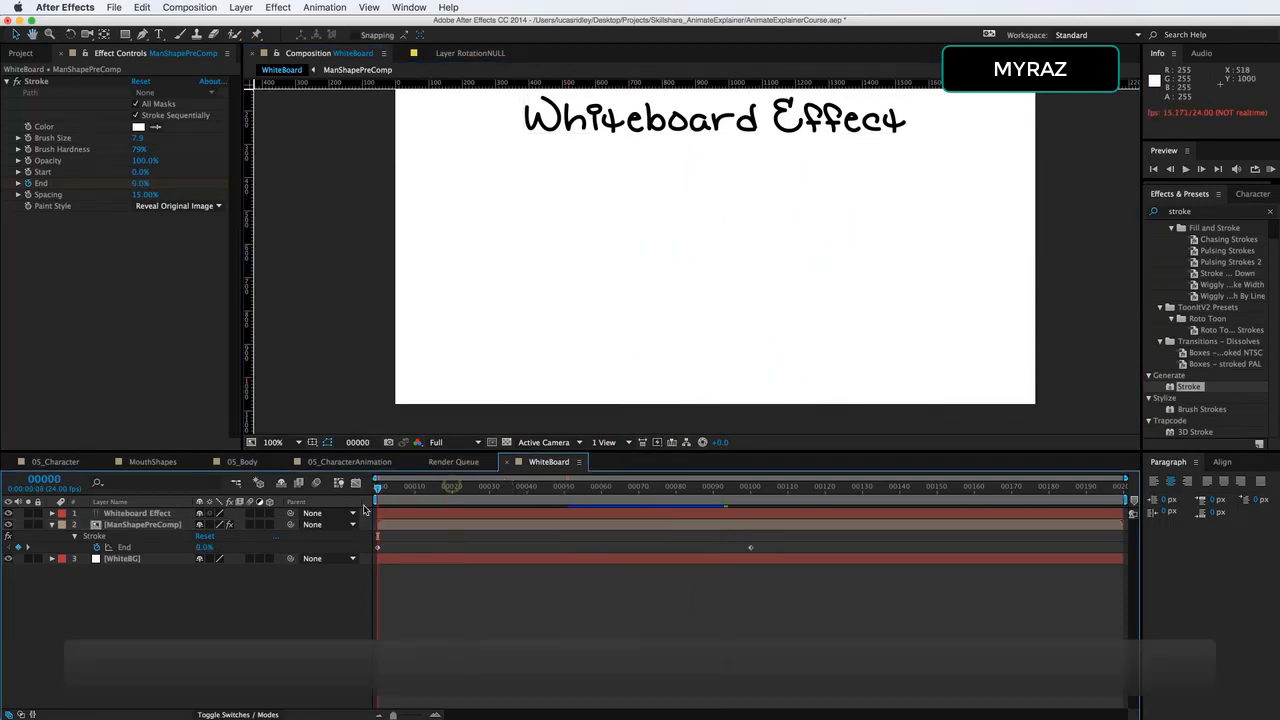
key(space)
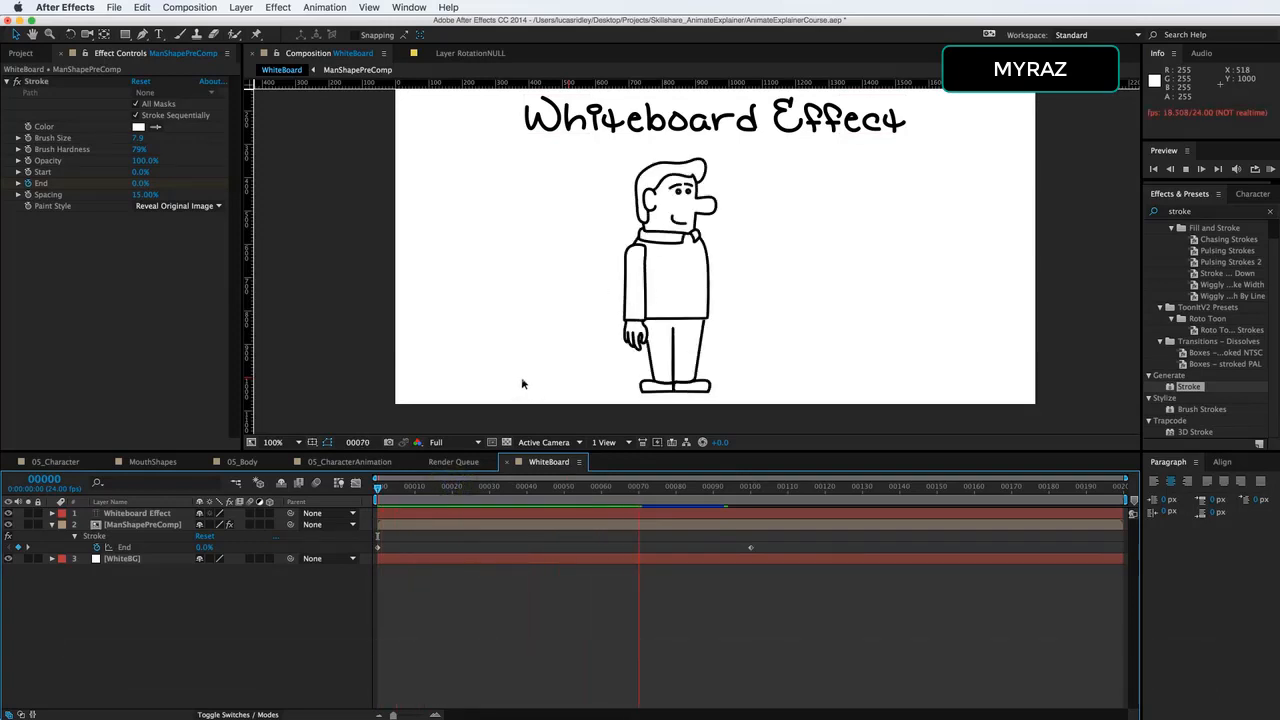
key(space)
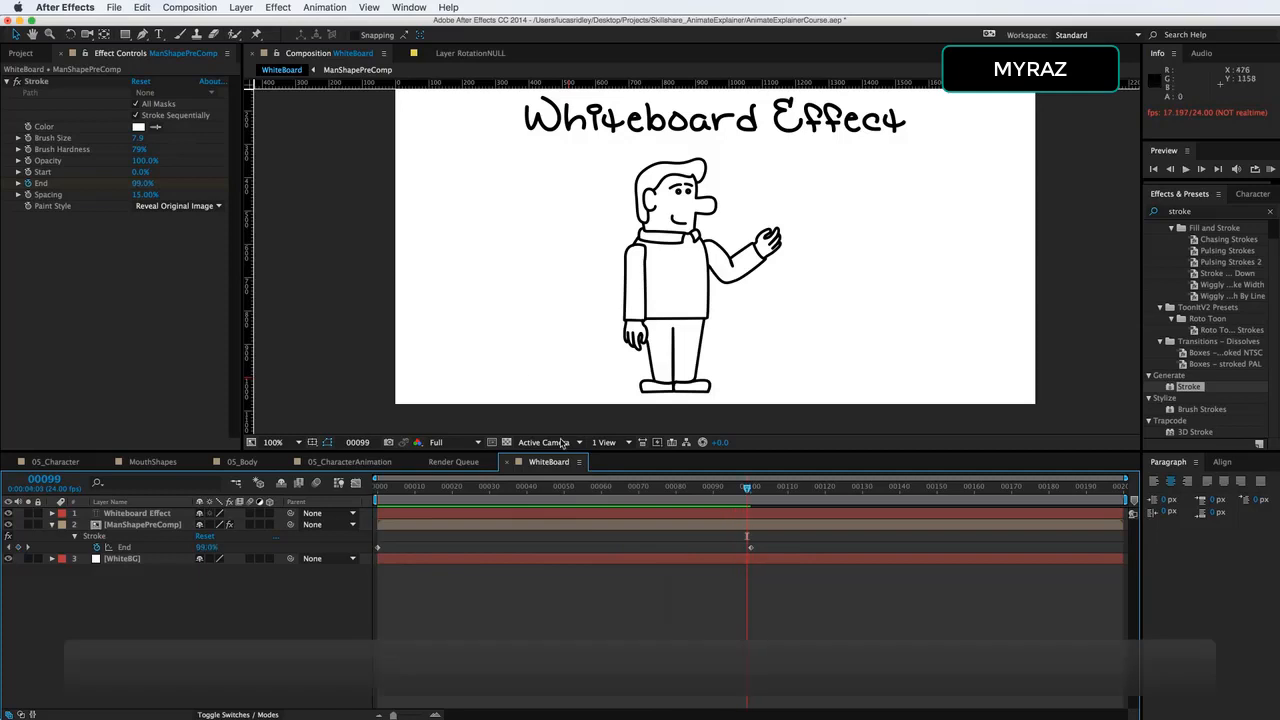
drag(641, 489, 641, 484)
key(KP_0)
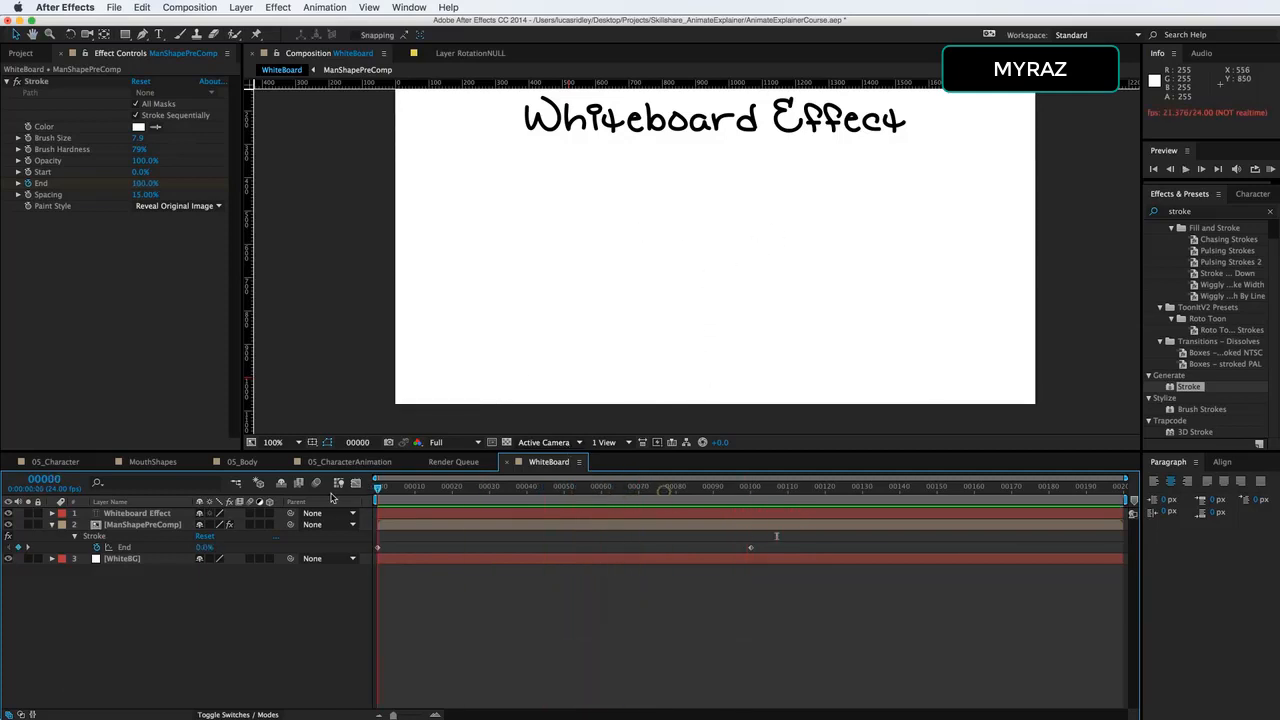
Step: Import markerhand.png into the 06_Bonus folder and add it as the top layer of the WhiteBoard composition
click(21, 53)
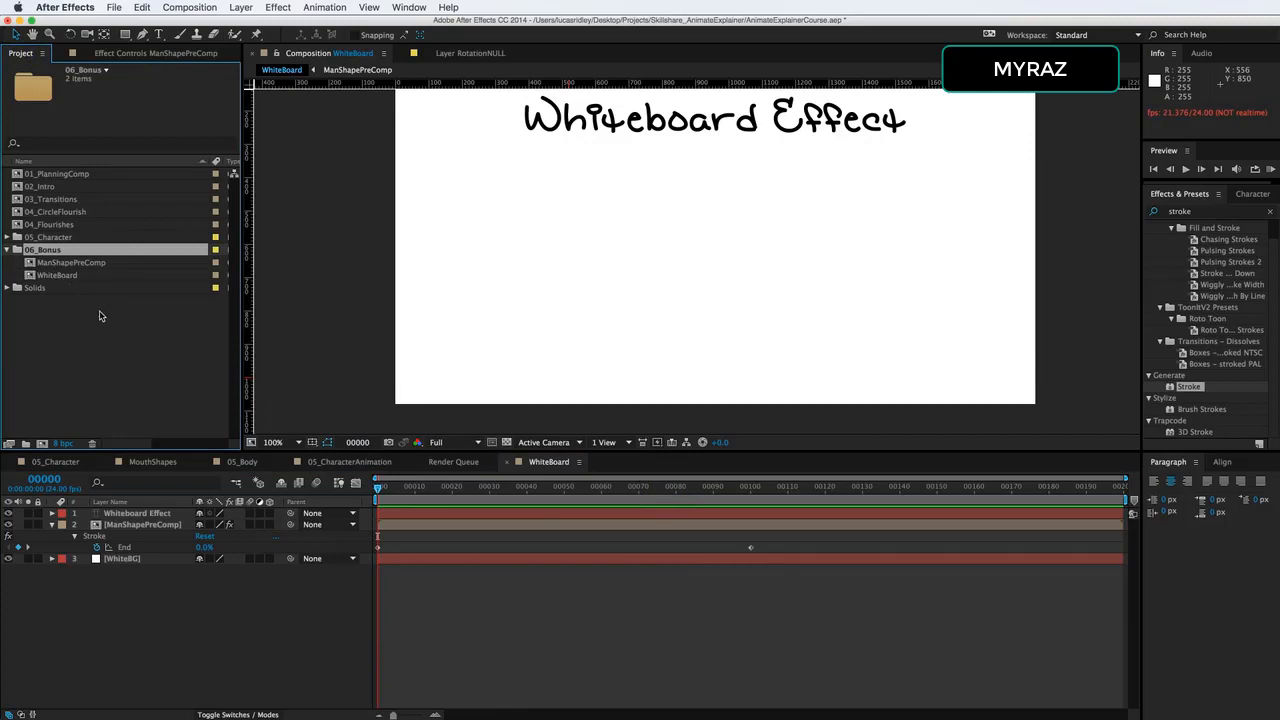
key(super+i)
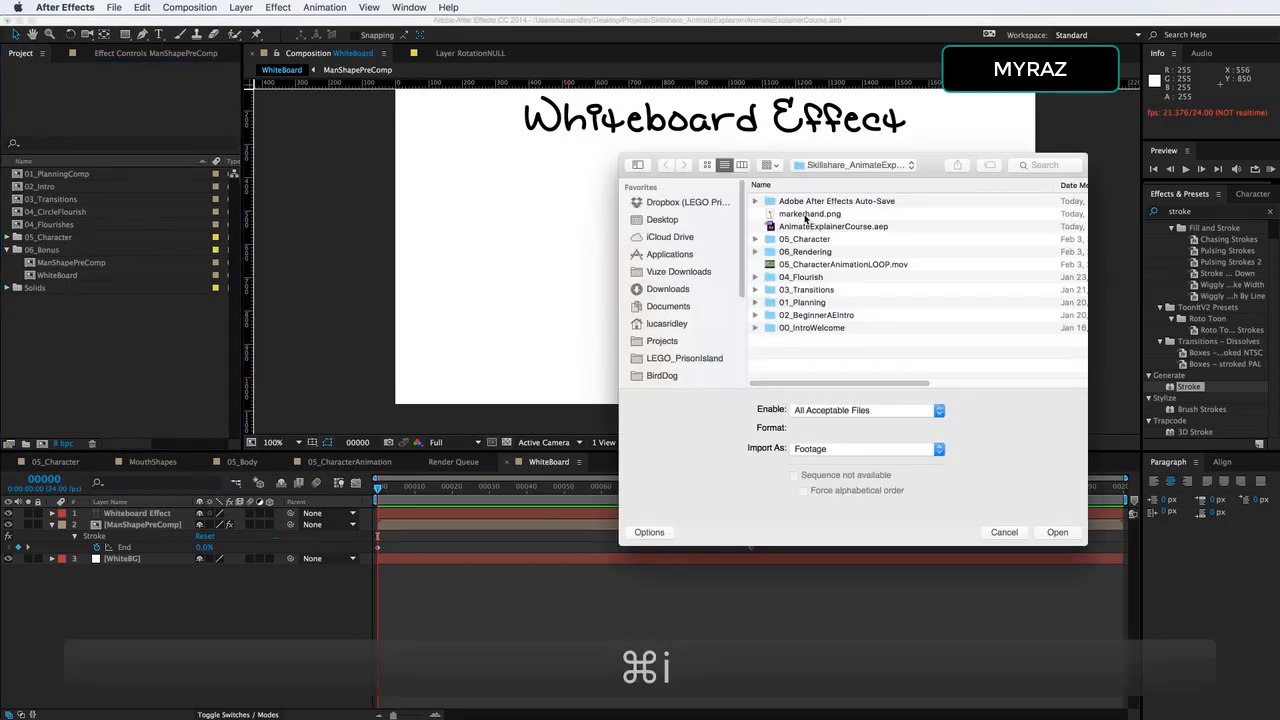
click(806, 216)
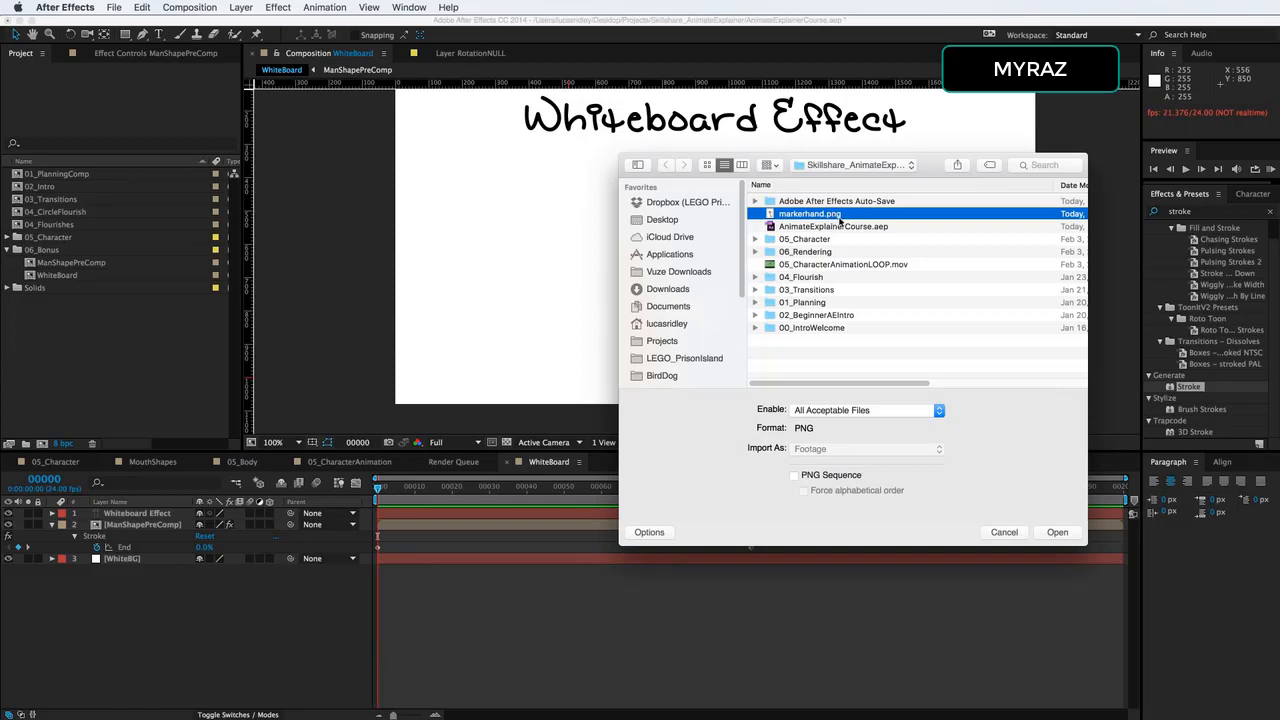
click(1057, 532)
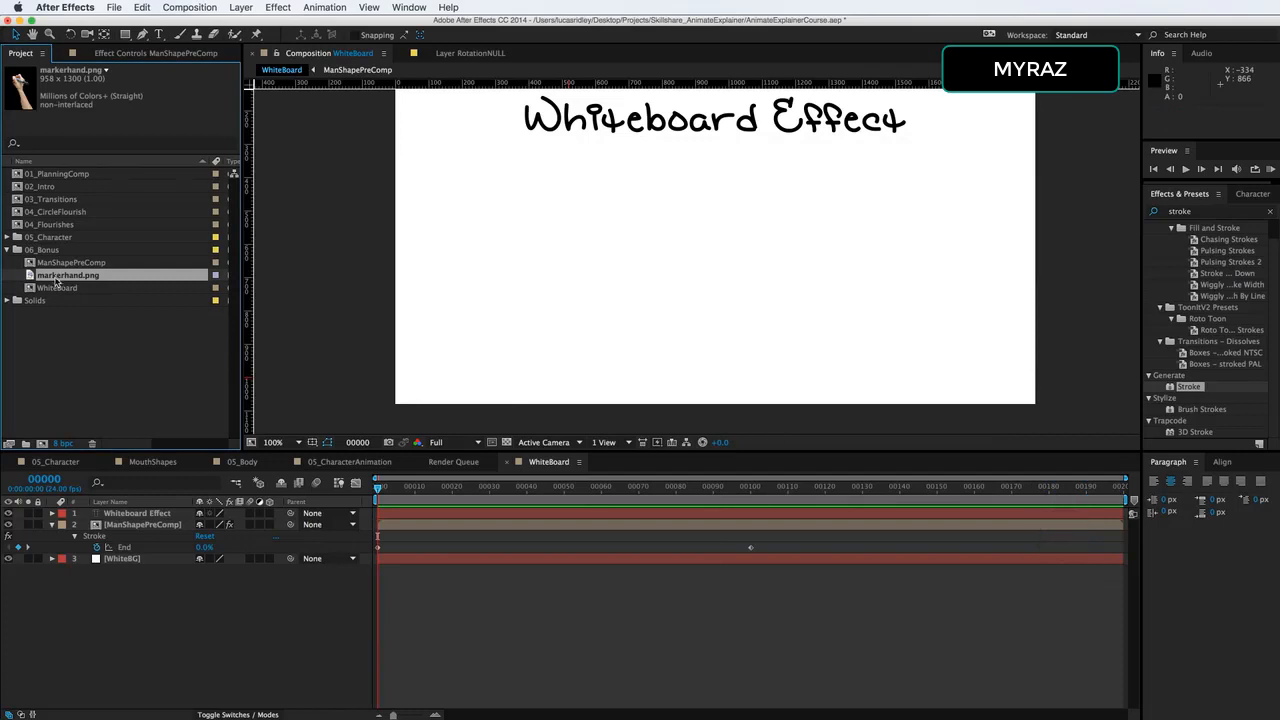
drag(60, 278, 147, 514)
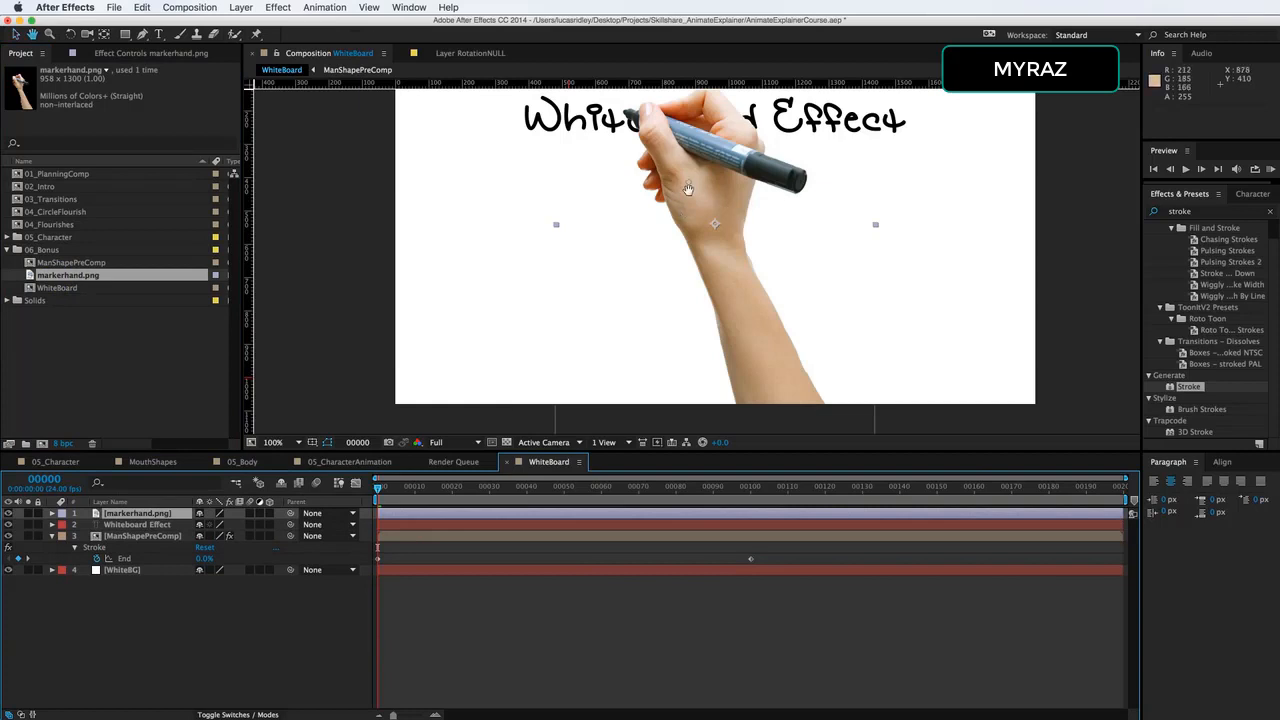
Step: Move the marker hand below the title to about 1050, 740 and place its anchor point on the marker's tip
mouse_move(684, 183)
mouse_down()
mouse_move(697, 297)
mouse_move(674, 196)
mouse_move(640, 294)
mouse_move(637, 256)
mouse_move(686, 320)
mouse_move(646, 294)
mouse_move(634, 309)
mouse_move(708, 312)
mouse_move(678, 185)
mouse_move(685, 263)
mouse_up()
mouse_move(679, 181)
mouse_down()
mouse_move(654, 243)
mouse_move(726, 329)
mouse_move(713, 266)
mouse_move(764, 244)
mouse_move(782, 252)
mouse_up()
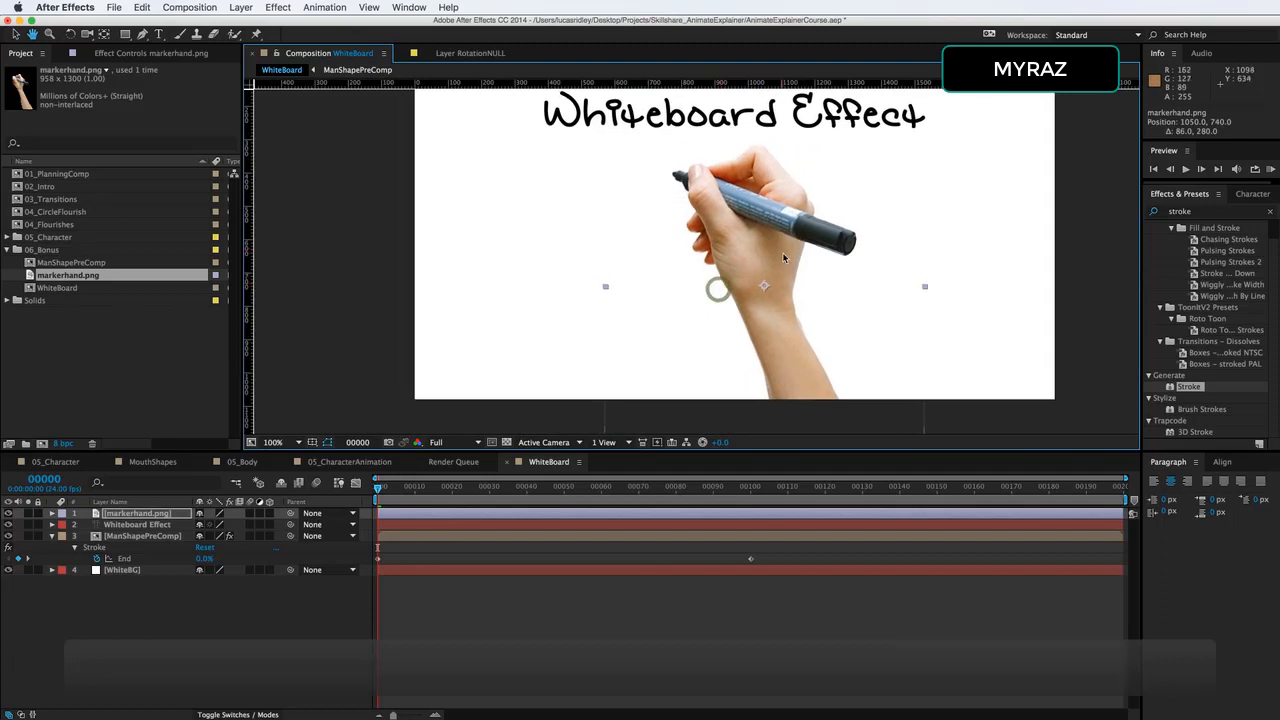
click(104, 35)
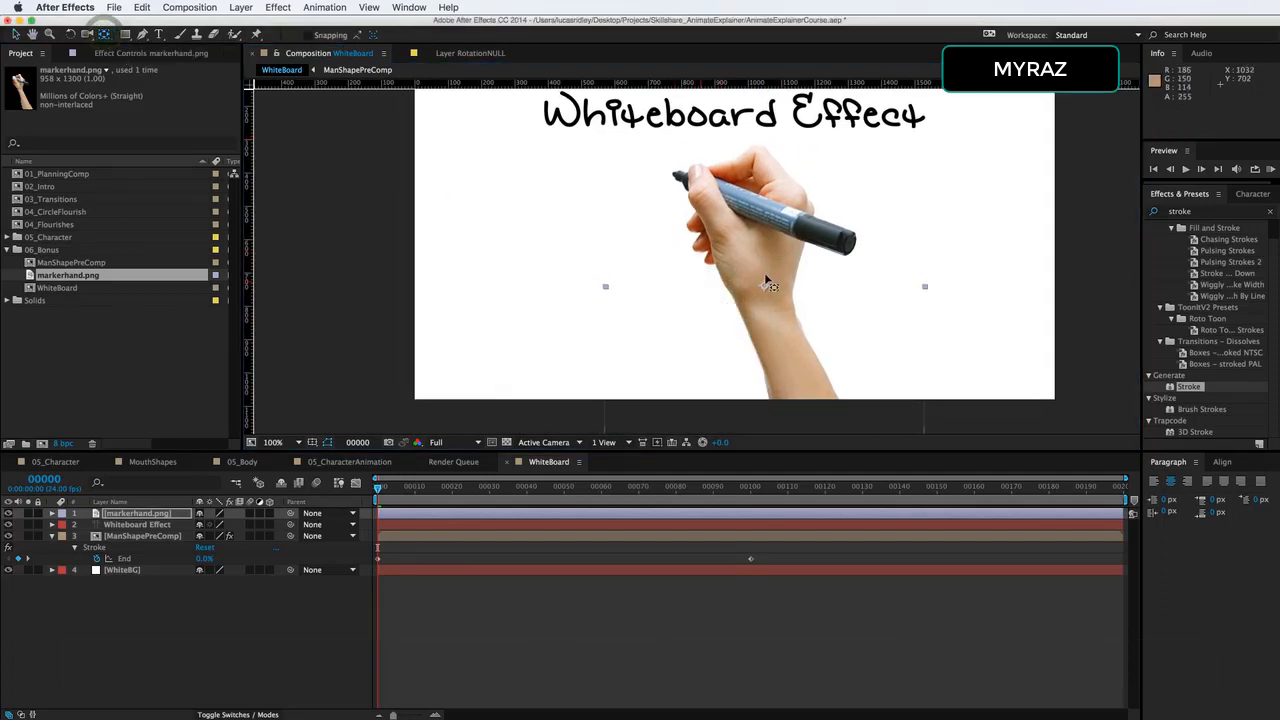
drag(765, 290, 680, 182)
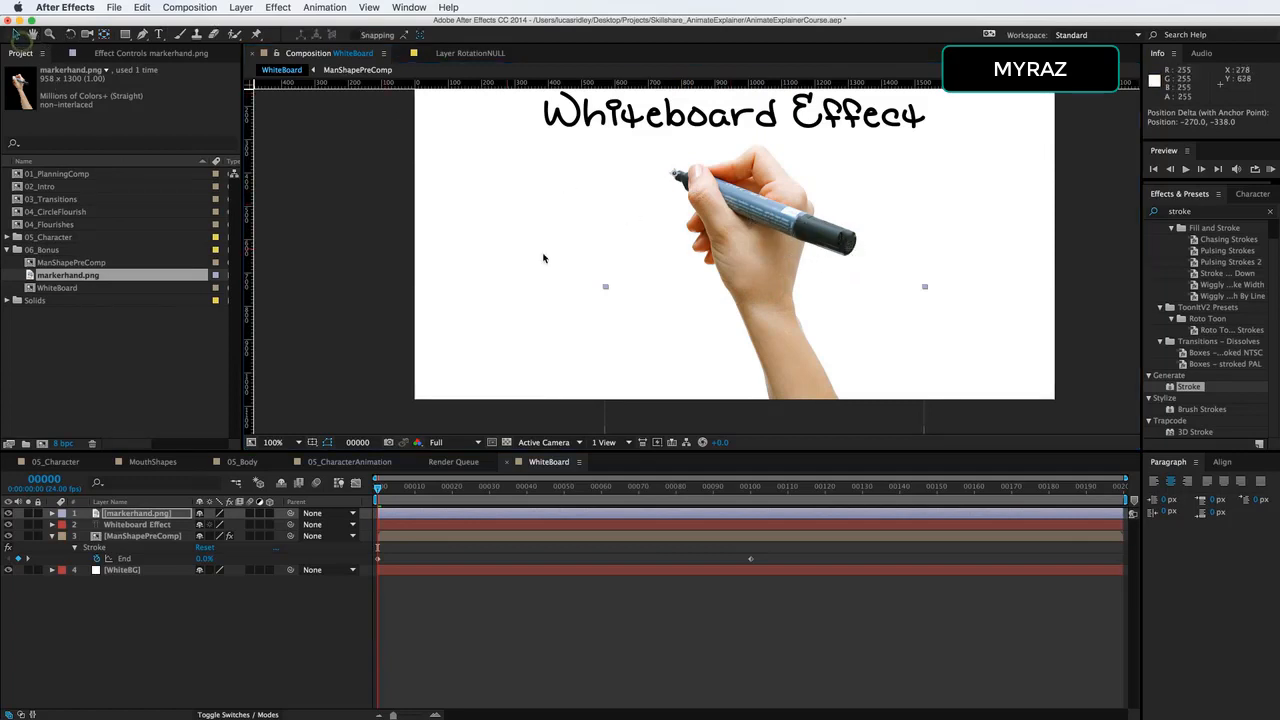
drag(751, 216, 740, 242)
key(v)
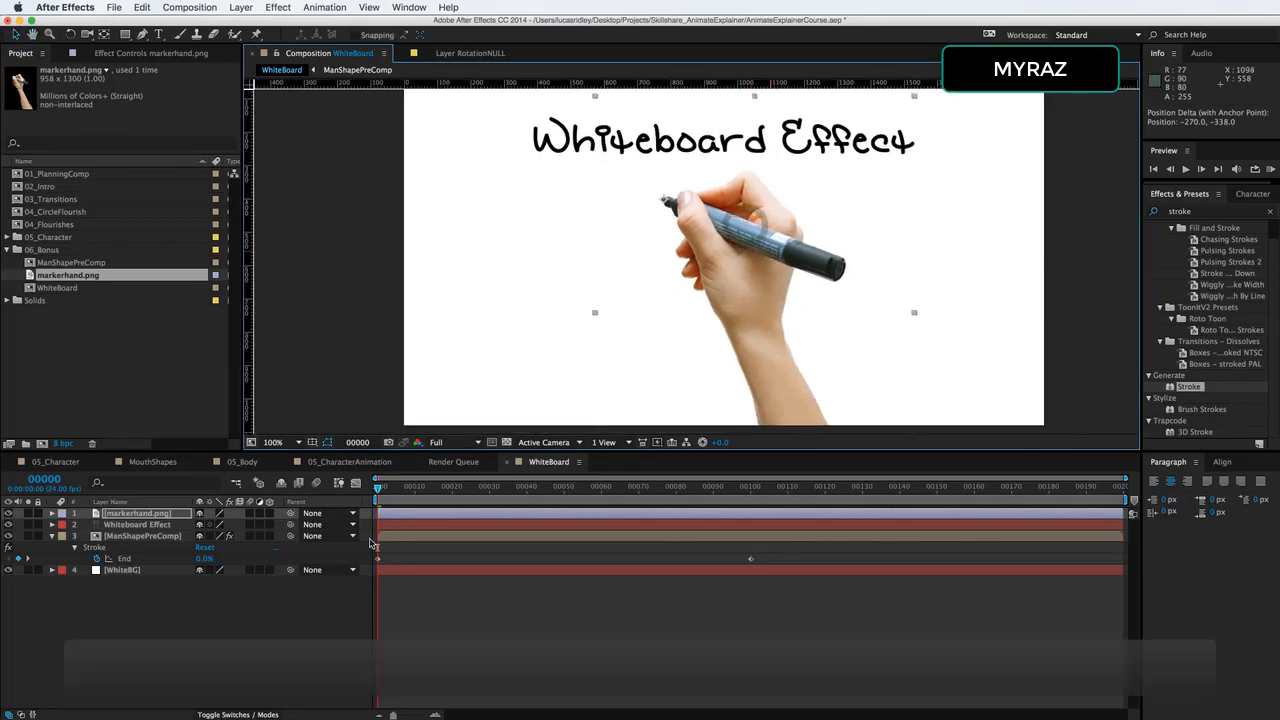
Step: Copy the Mask 1 path of ManShapePreComp and paste it into the markerhand.png layer's Position at the first frame
click(131, 537)
key(m)
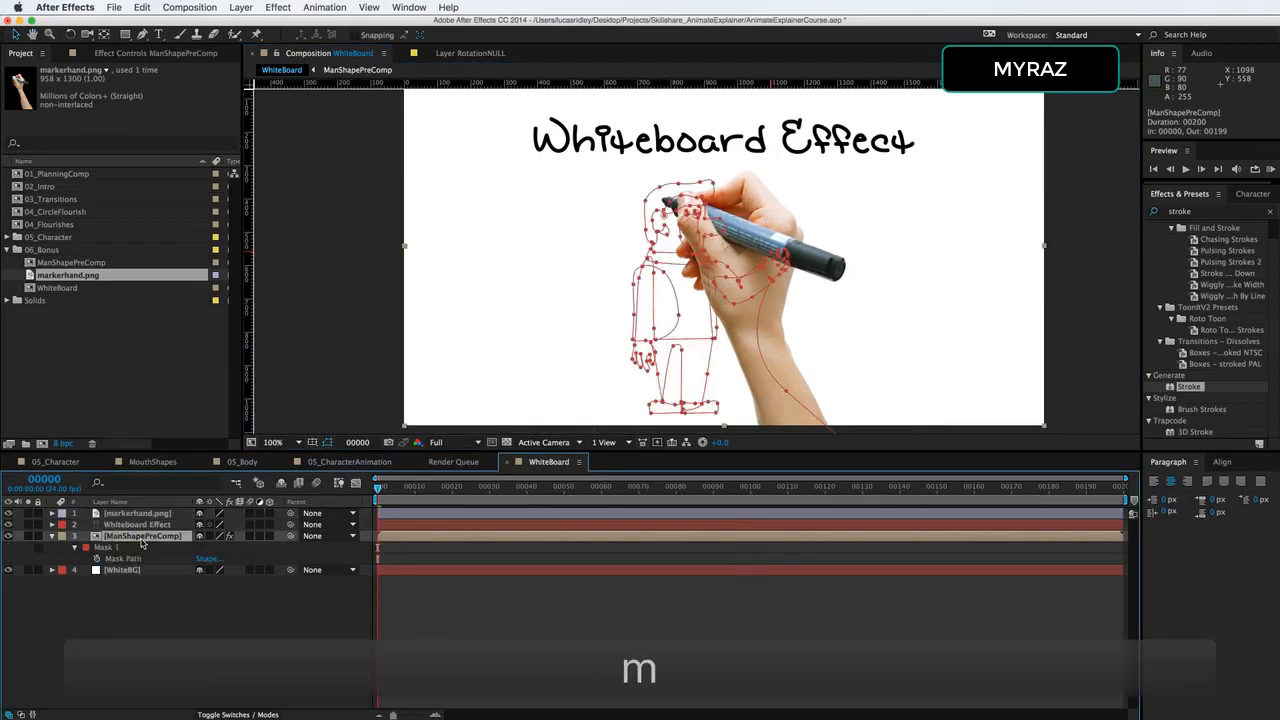
click(130, 559)
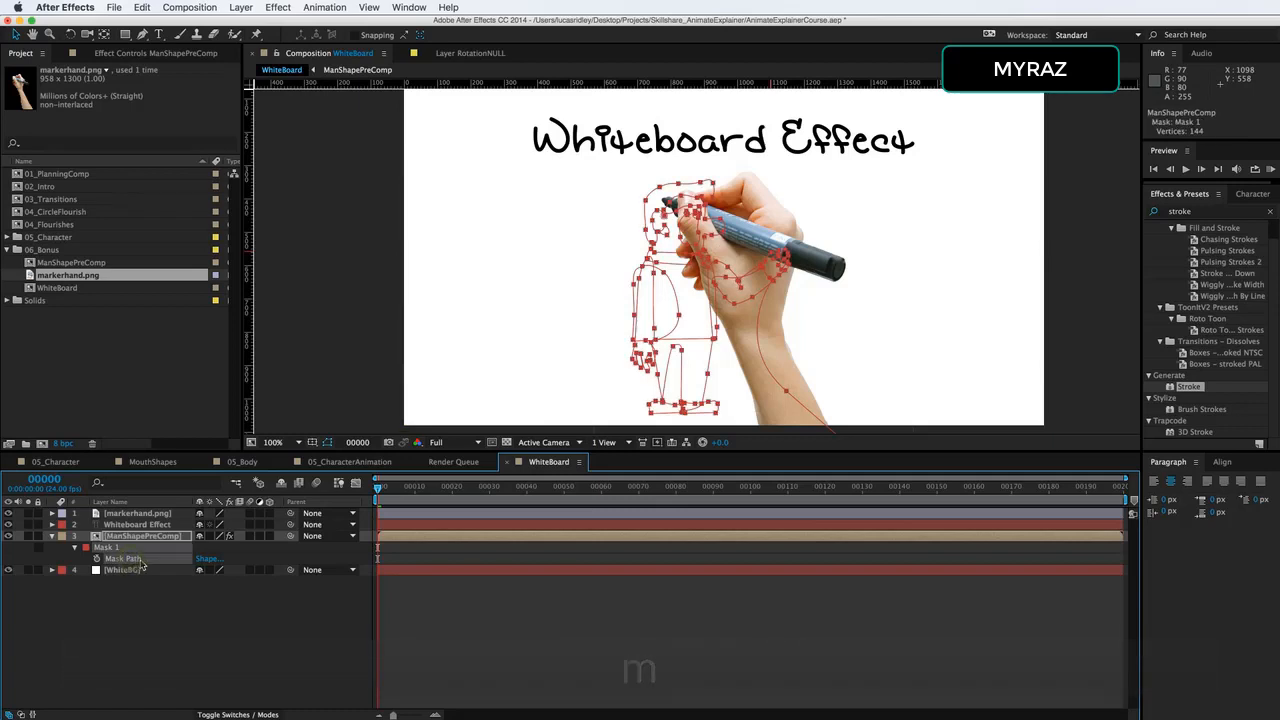
key(super+c)
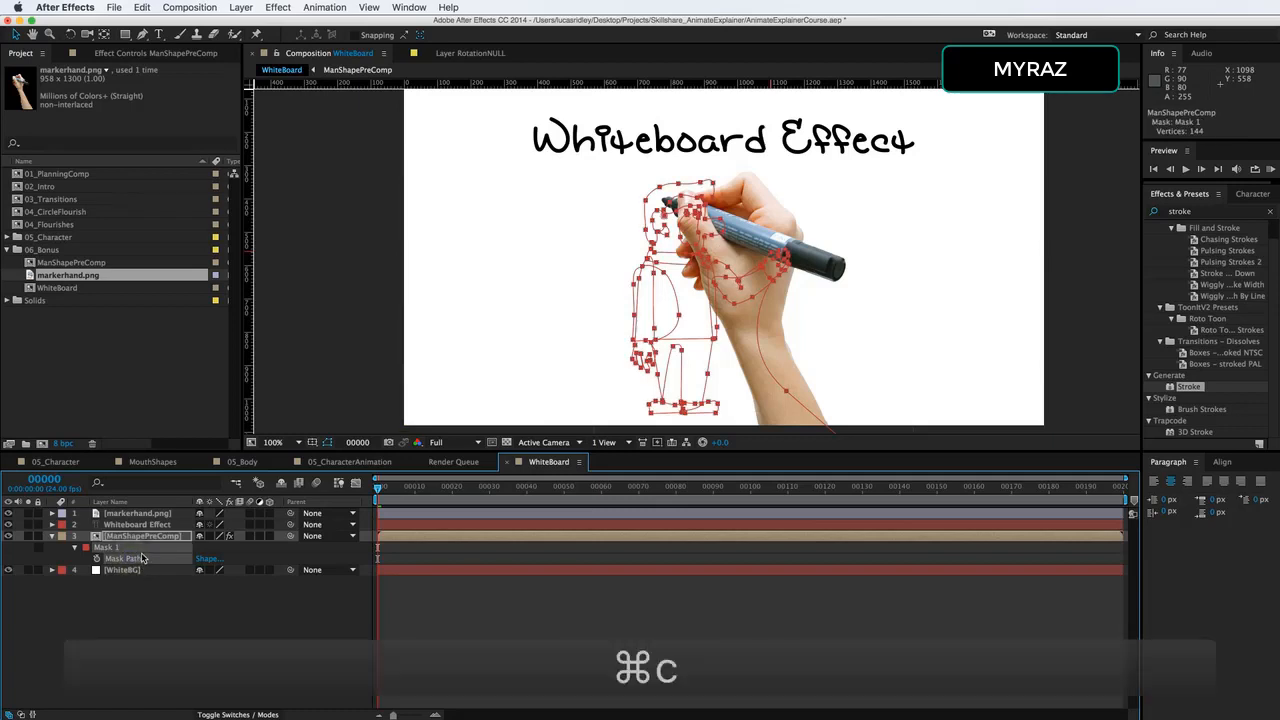
click(143, 514)
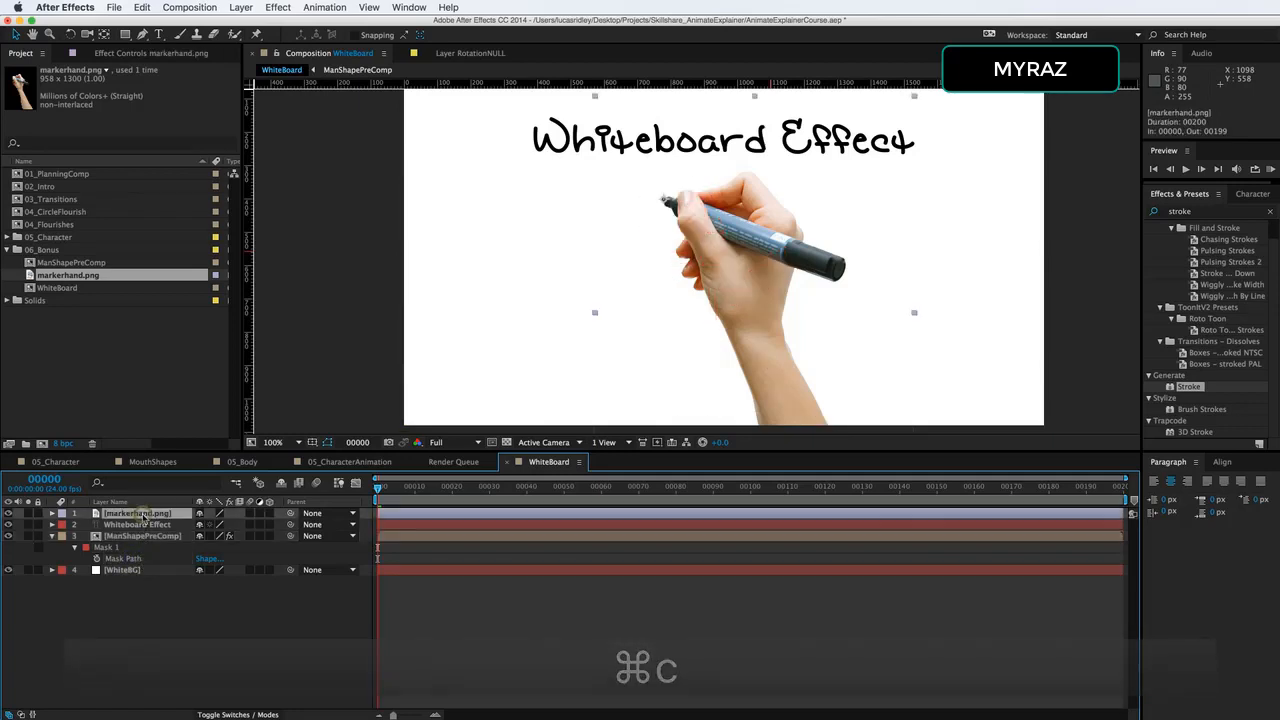
key(p)
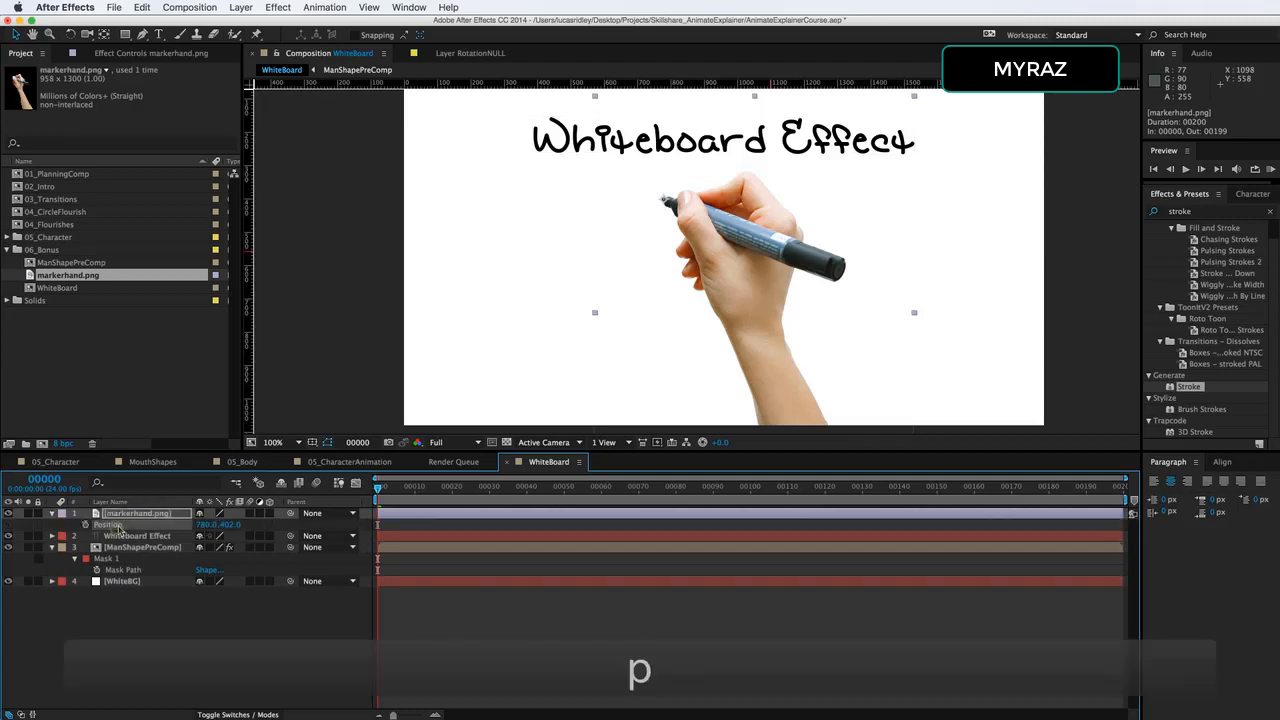
click(110, 525)
key(super+v)
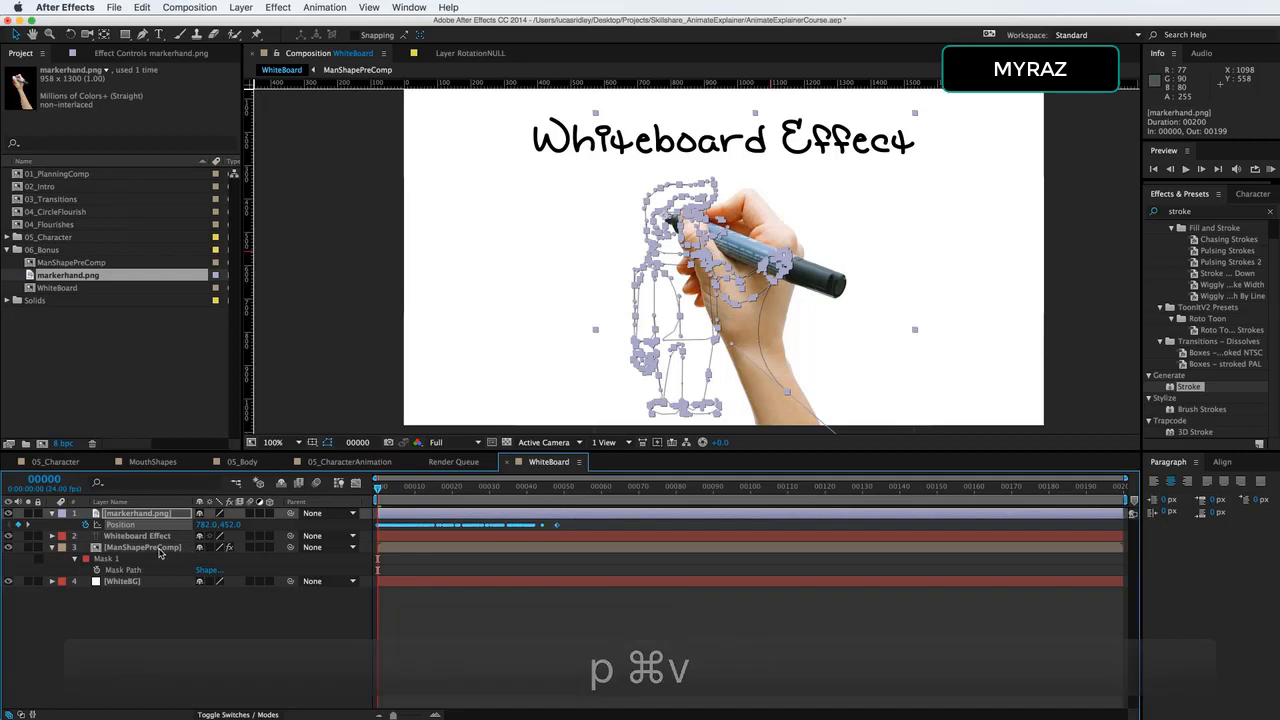
Step: Reveal ManShapePreComp's keyframed Stroke End and advance to frame 5 to compare the drawn line with the marker's position
click(159, 549)
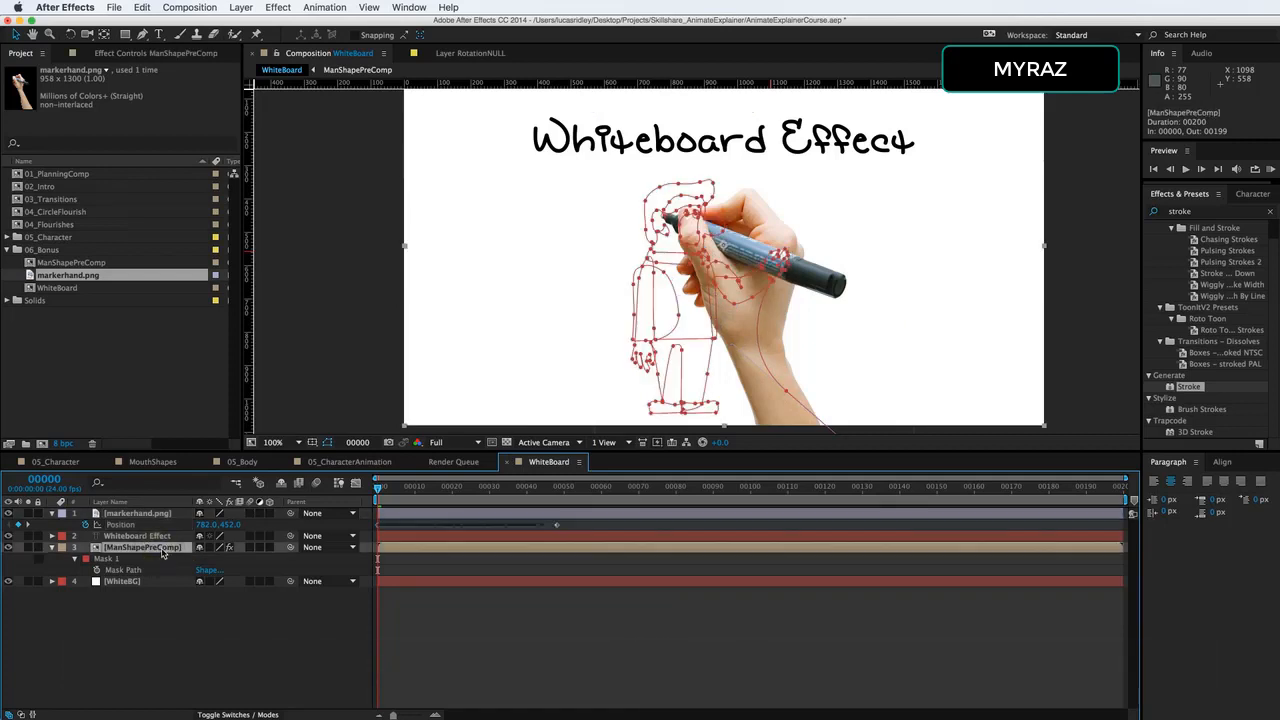
key(u)
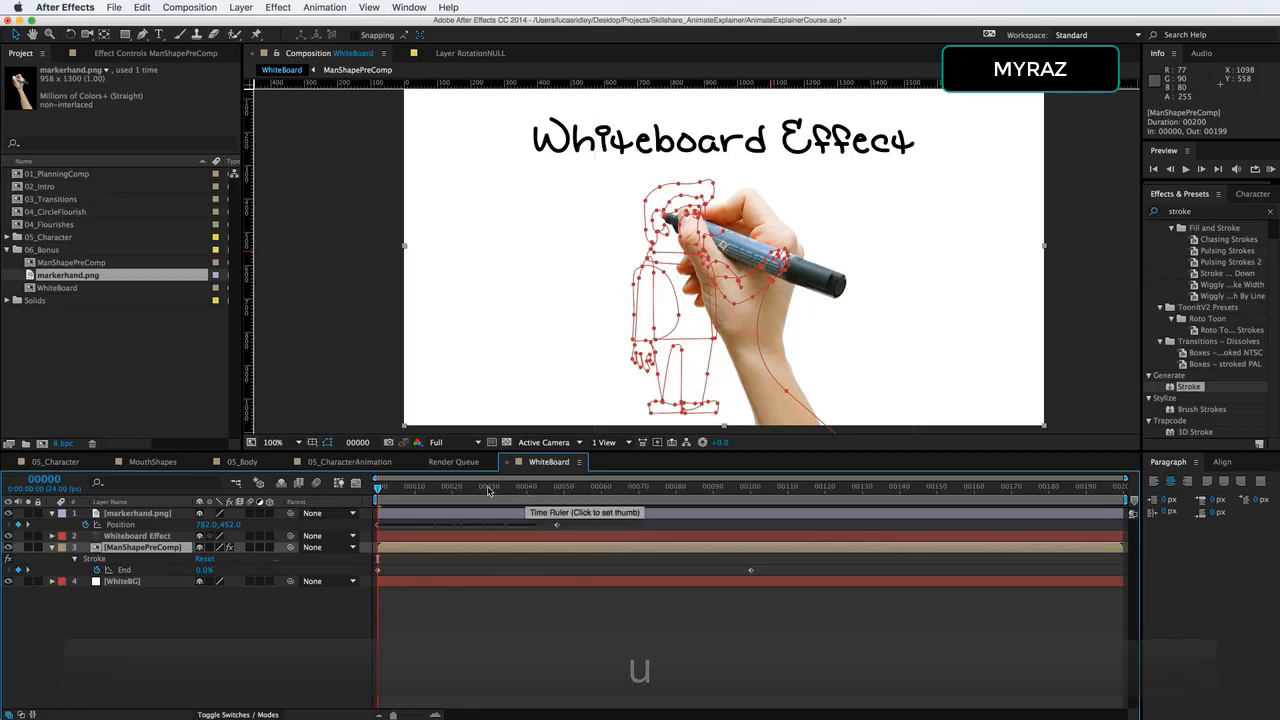
key(Page_Down)
key(Page_Down)
key(Page_Down)
key(Page_Down)
key(Page_Down)
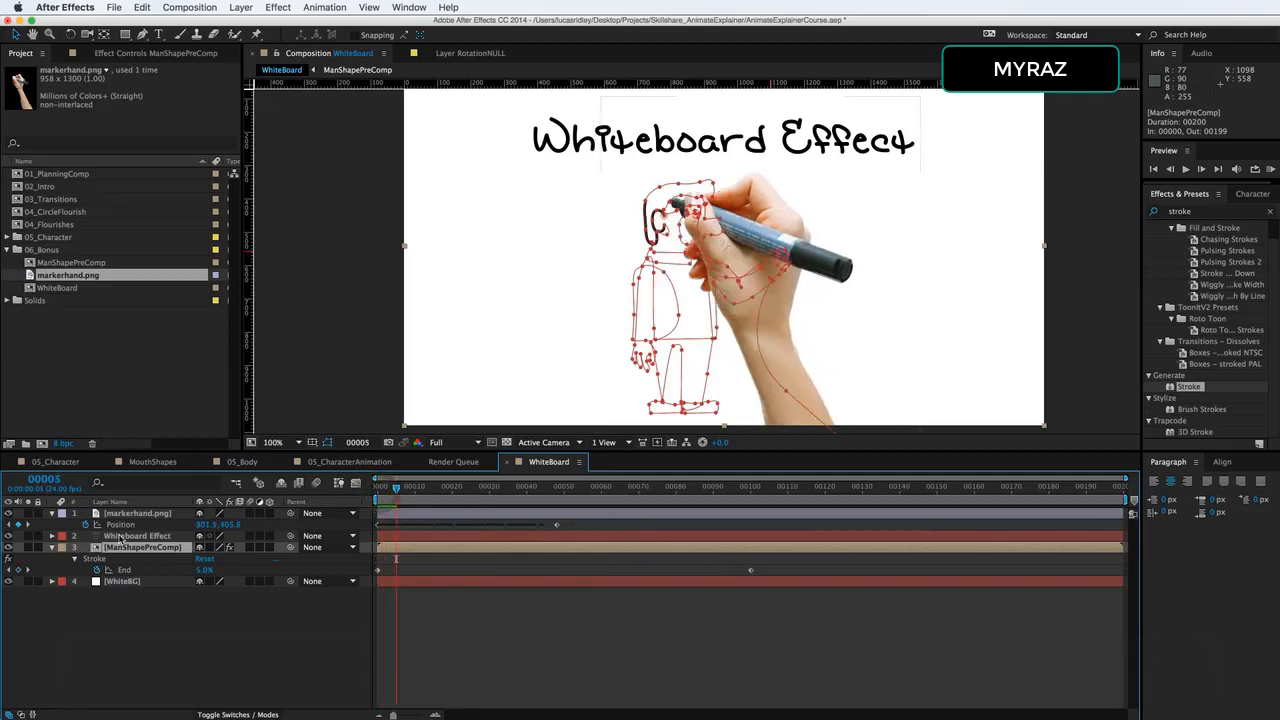
Step: Stretch the hand's Position keyframes so the last one lines up with the Stroke End keyframe at frame 100
click(130, 515)
mouse_move(396, 488)
mouse_down()
mouse_move(525, 488)
mouse_move(455, 488)
mouse_move(567, 509)
mouse_up()
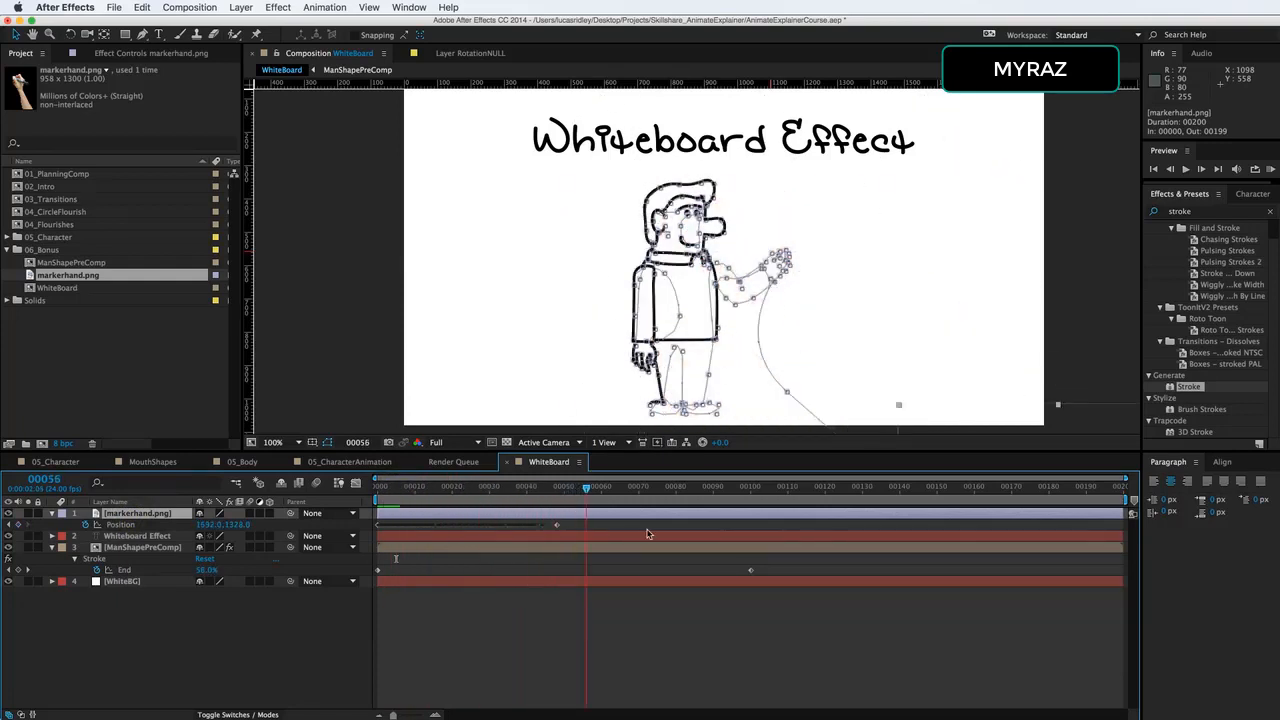
drag(646, 534, 749, 540)
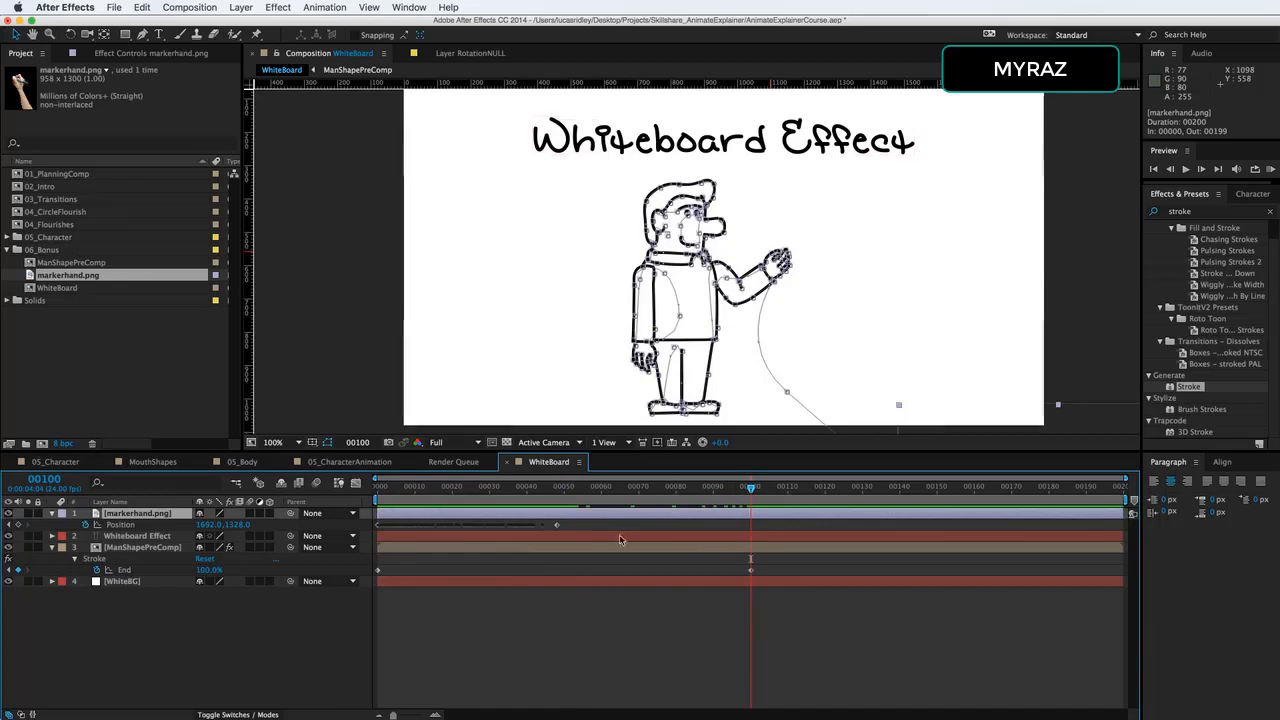
click(557, 526)
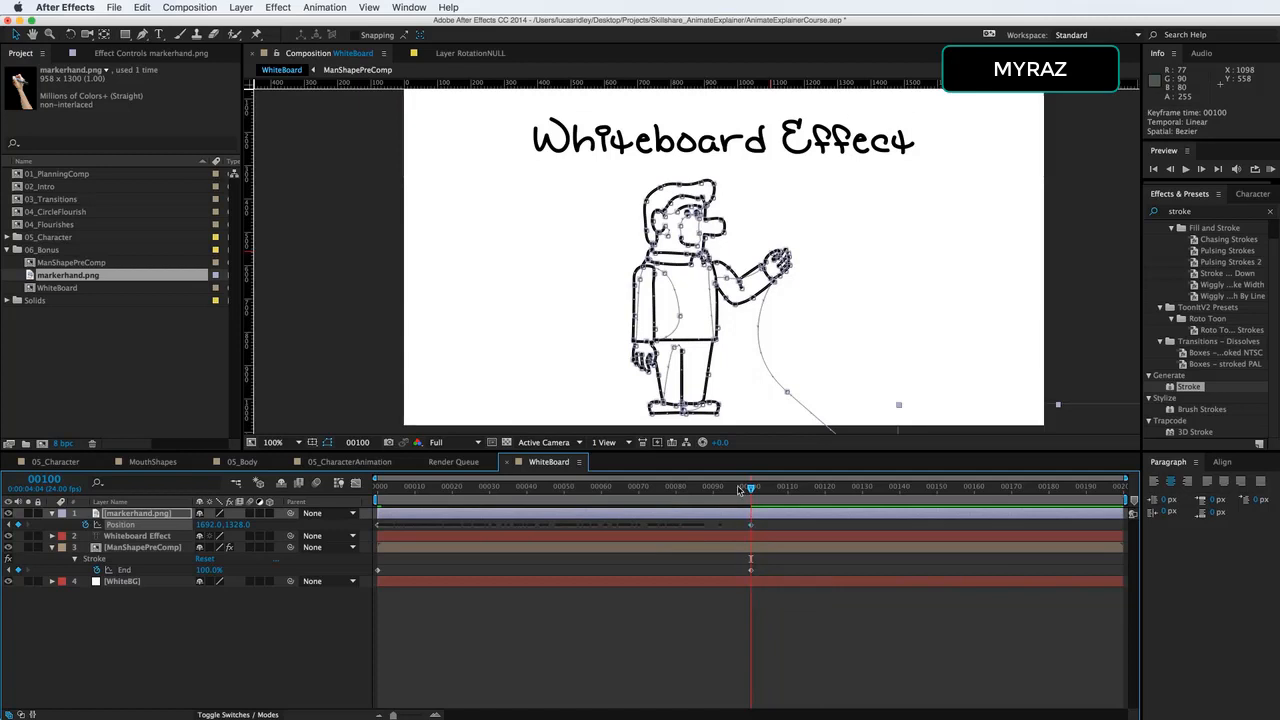
Step: Preview the hand drawing the character from the first frame, and examine the marker against the mask path at frame 60
drag(750, 497, 311, 527)
click(300, 637)
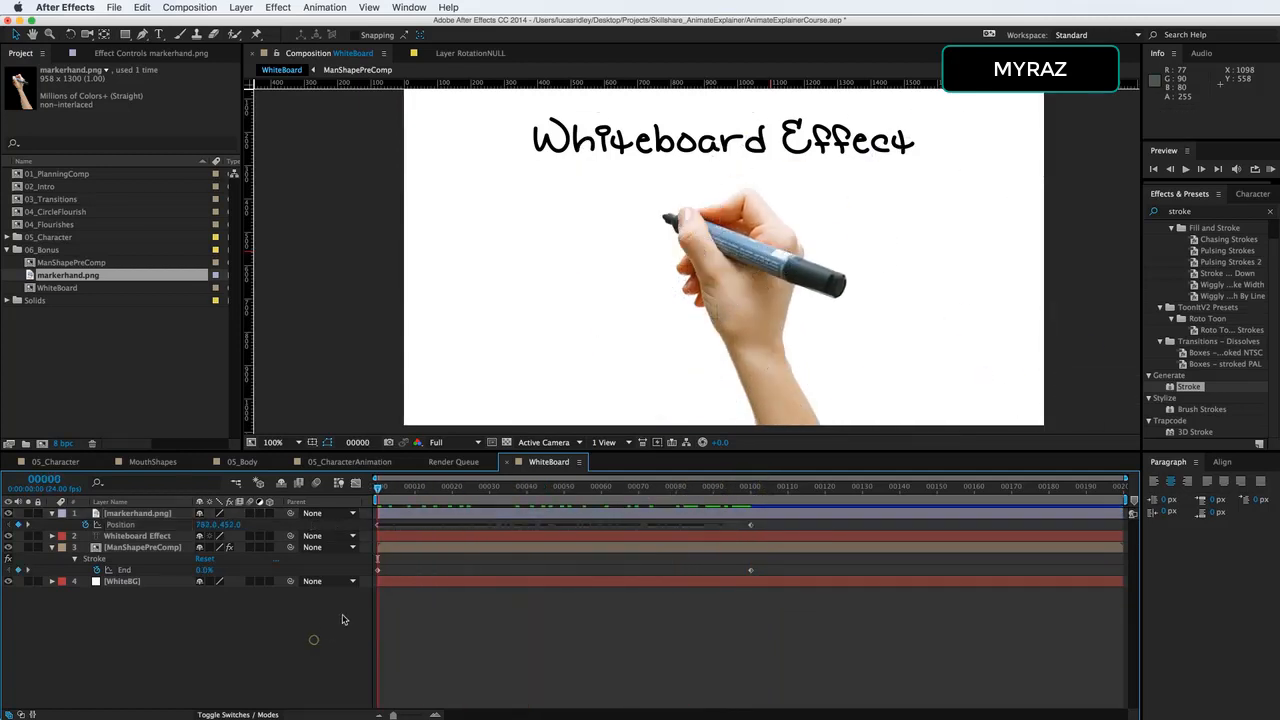
key(space)
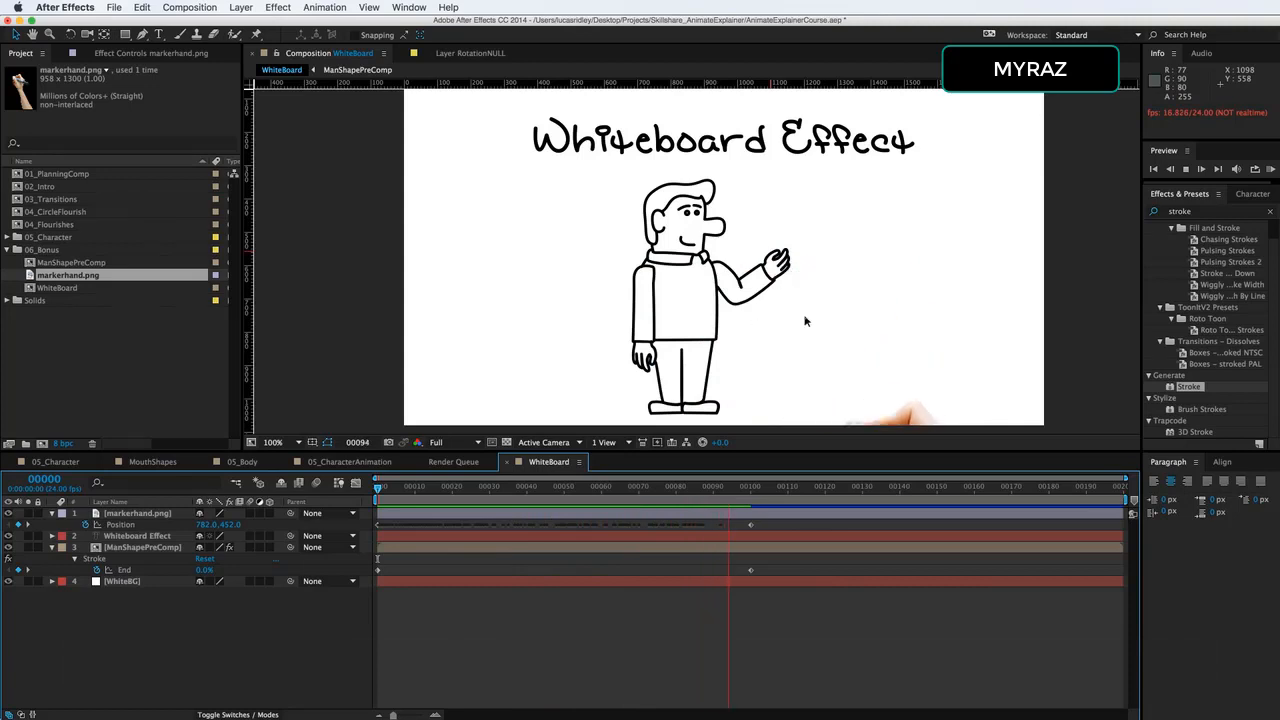
drag(690, 491, 325, 537)
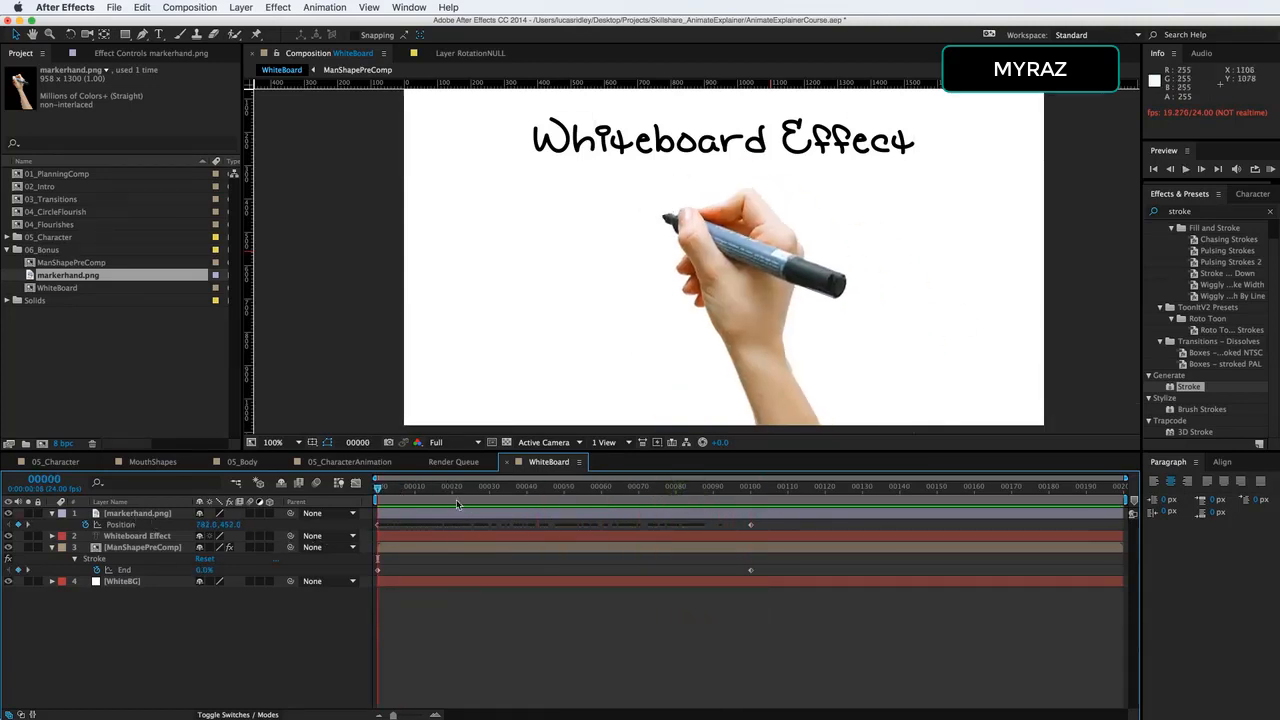
mouse_move(404, 528)
drag(420, 490, 581, 508)
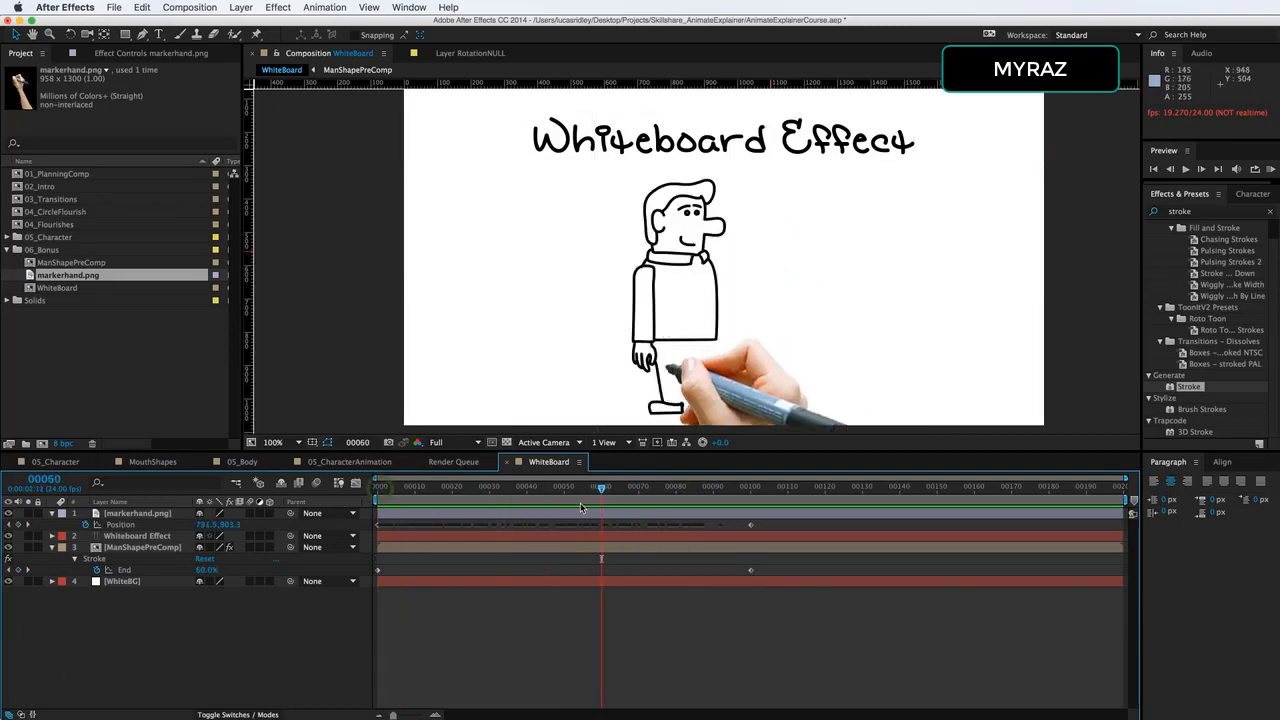
click(142, 548)
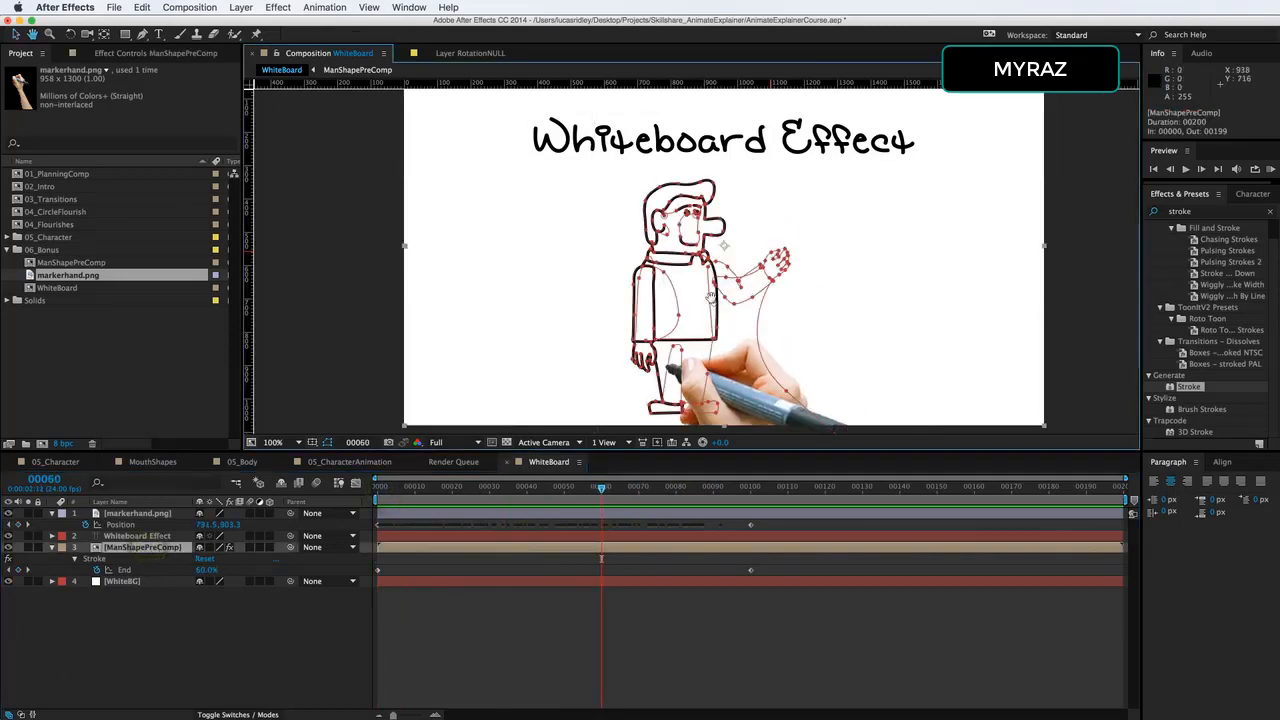
drag(745, 328, 714, 303)
Step: Shift all the hand's Position keyframes and the Stroke End keyframes together so they start at frame 10
click(607, 490)
mouse_move(607, 490)
mouse_down()
mouse_move(741, 493)
mouse_move(600, 495)
mouse_move(333, 531)
mouse_up()
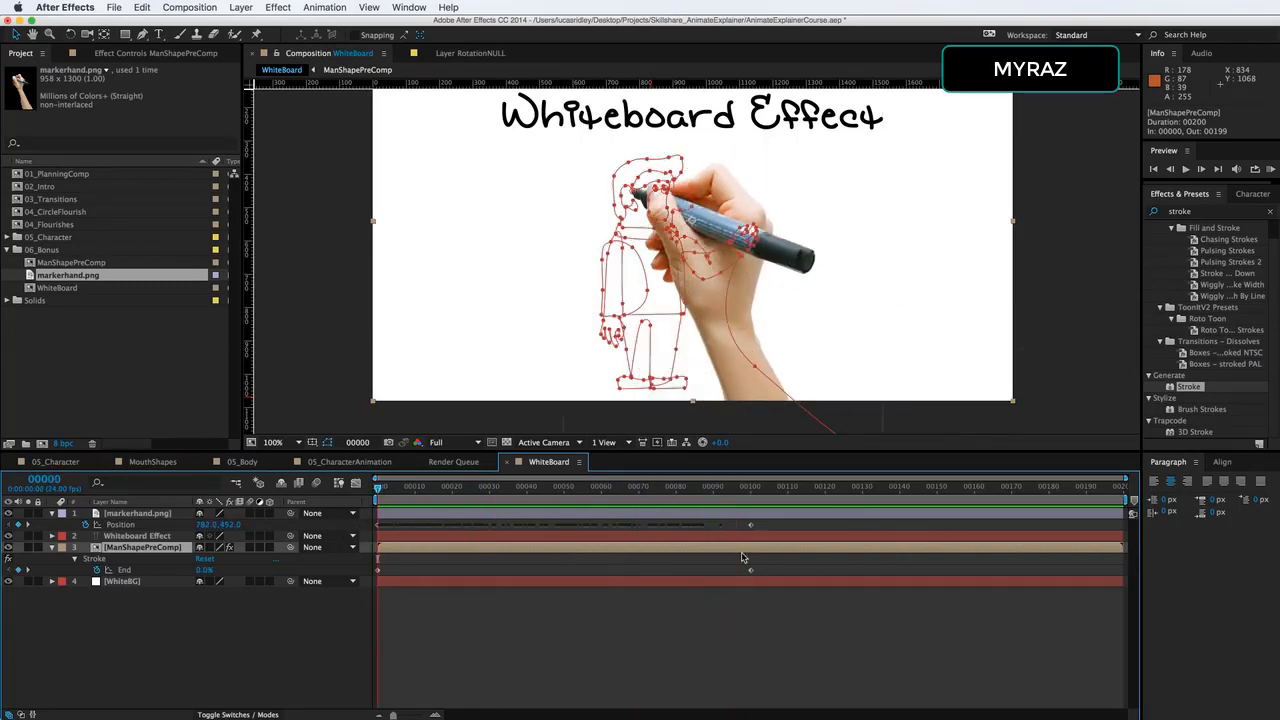
drag(769, 524, 369, 604)
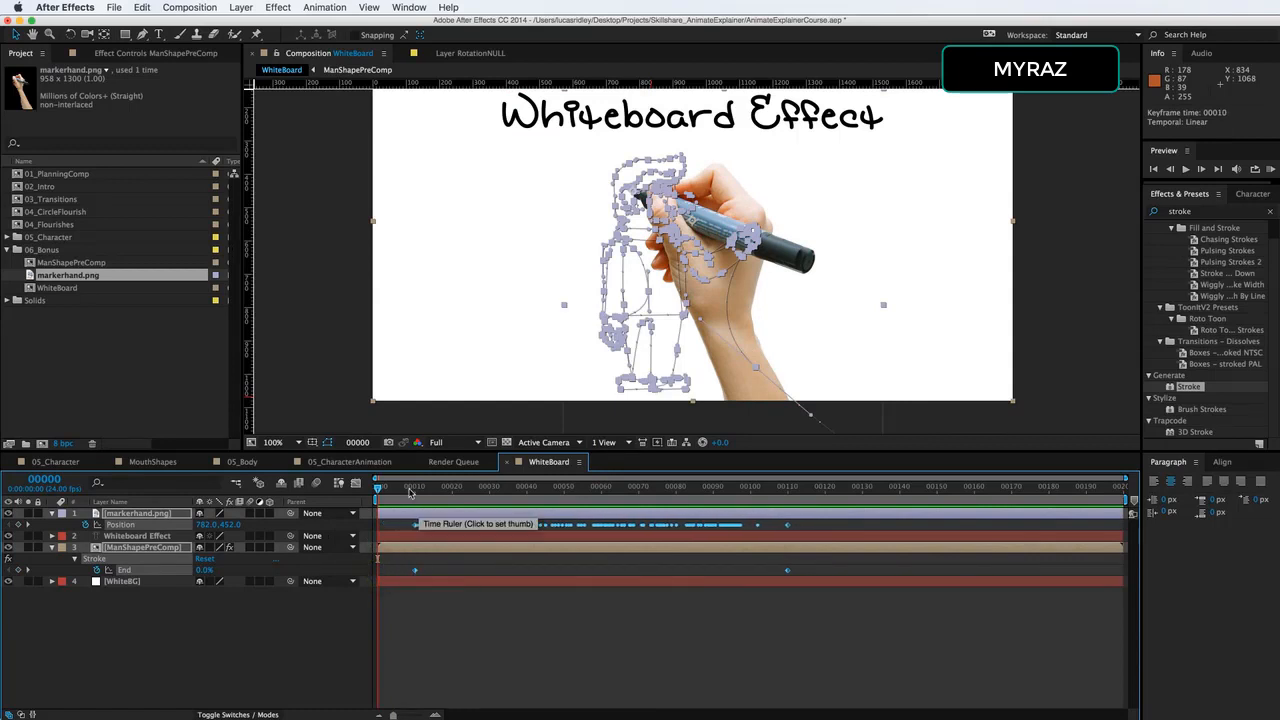
Step: Keyframe the hand at frame 0 below the canvas at about 1174, 1178, and check its entrance through frame 21
click(220, 632)
drag(643, 290, 830, 478)
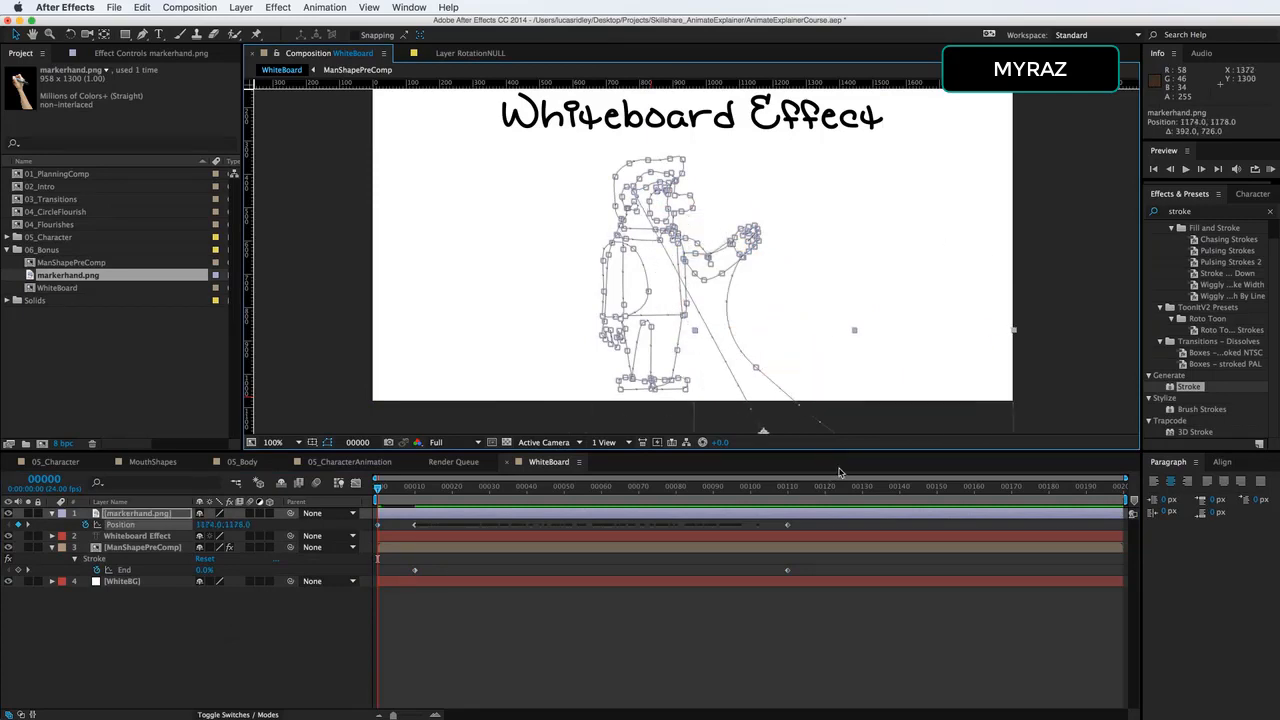
click(486, 648)
key(space)
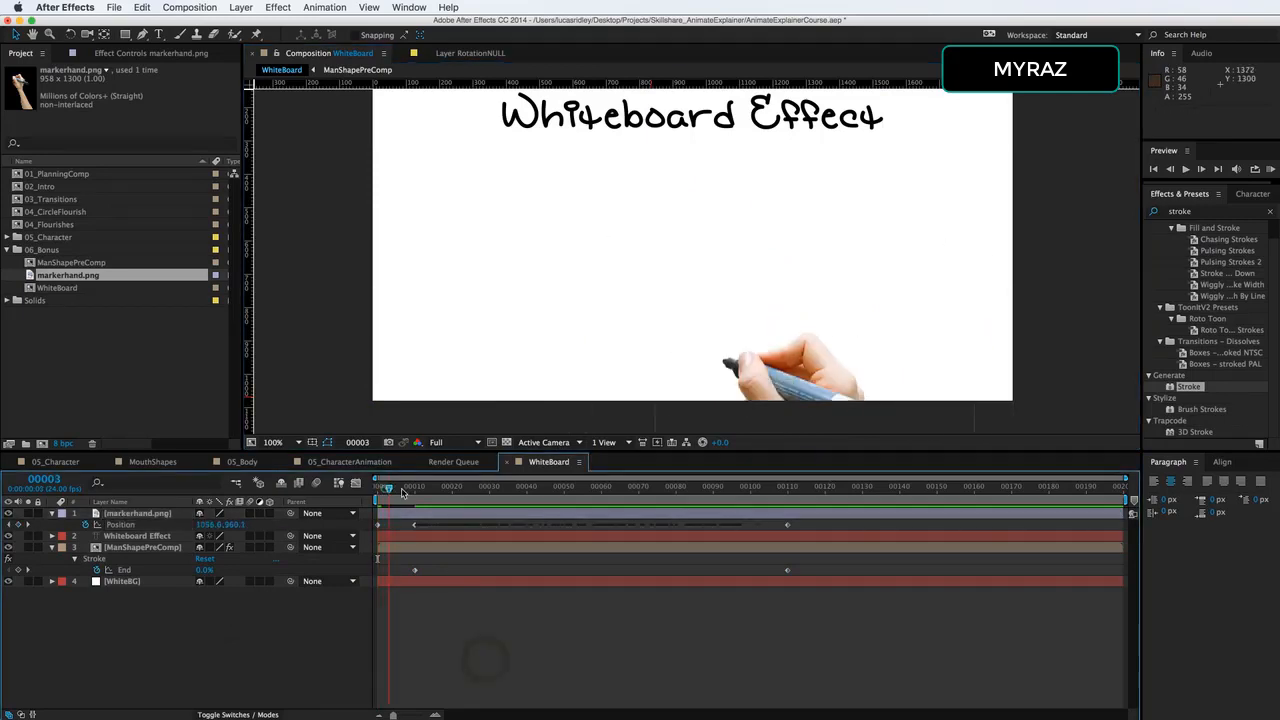
click(379, 525)
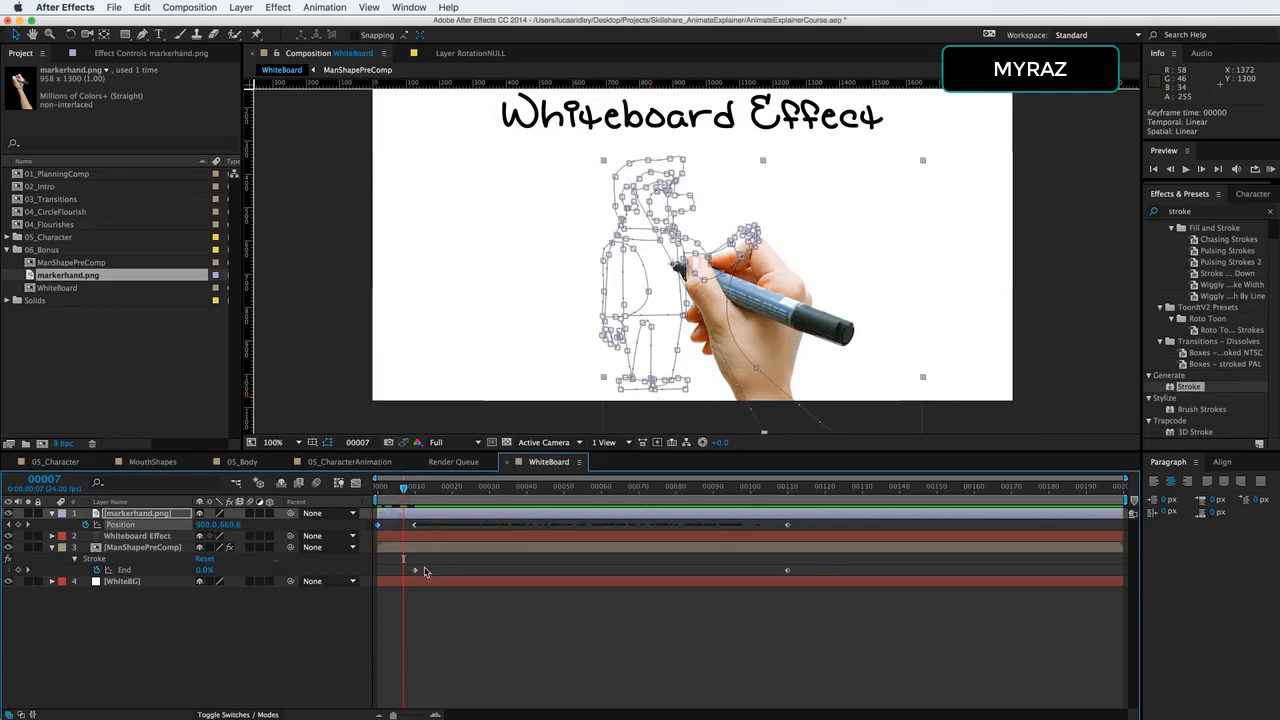
click(421, 549)
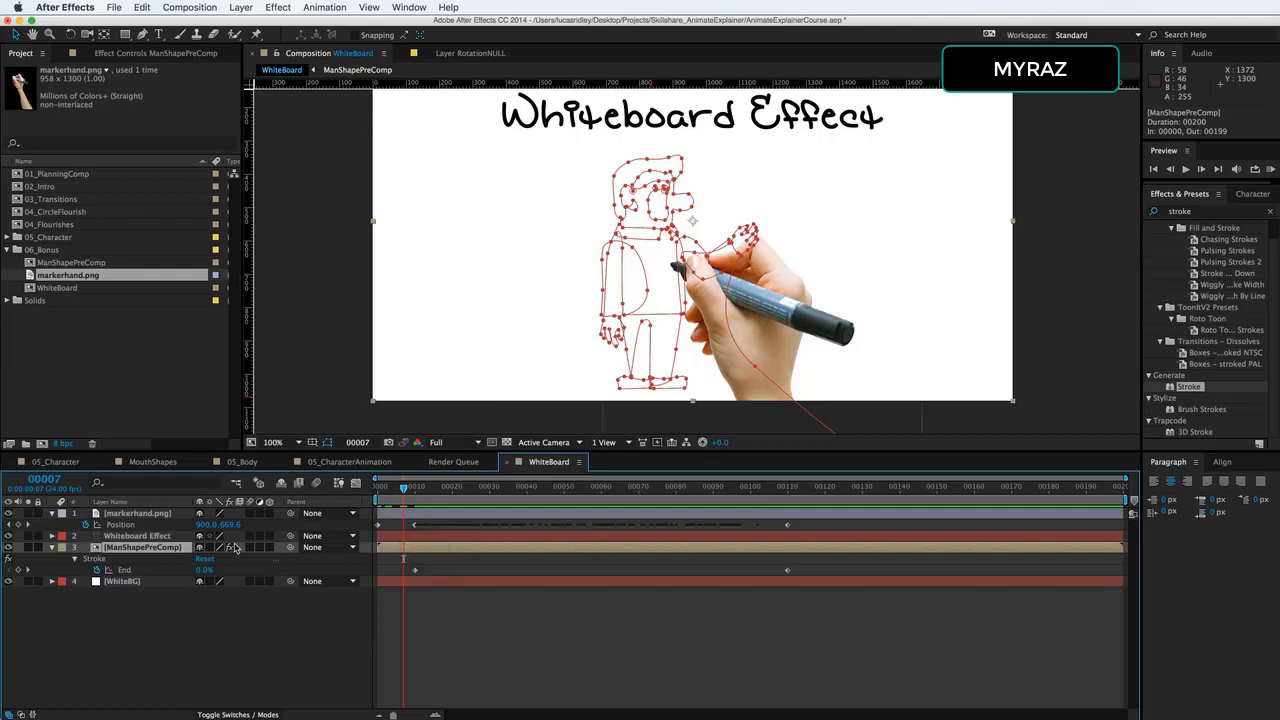
mouse_move(392, 490)
mouse_down()
mouse_move(515, 474)
mouse_move(381, 488)
mouse_move(404, 524)
mouse_move(373, 533)
mouse_move(458, 513)
mouse_up()
Step: Collapse the character layer's properties and keyframe the hand's Rotation at 0° on frame 11 and -17° on frame 18
click(53, 548)
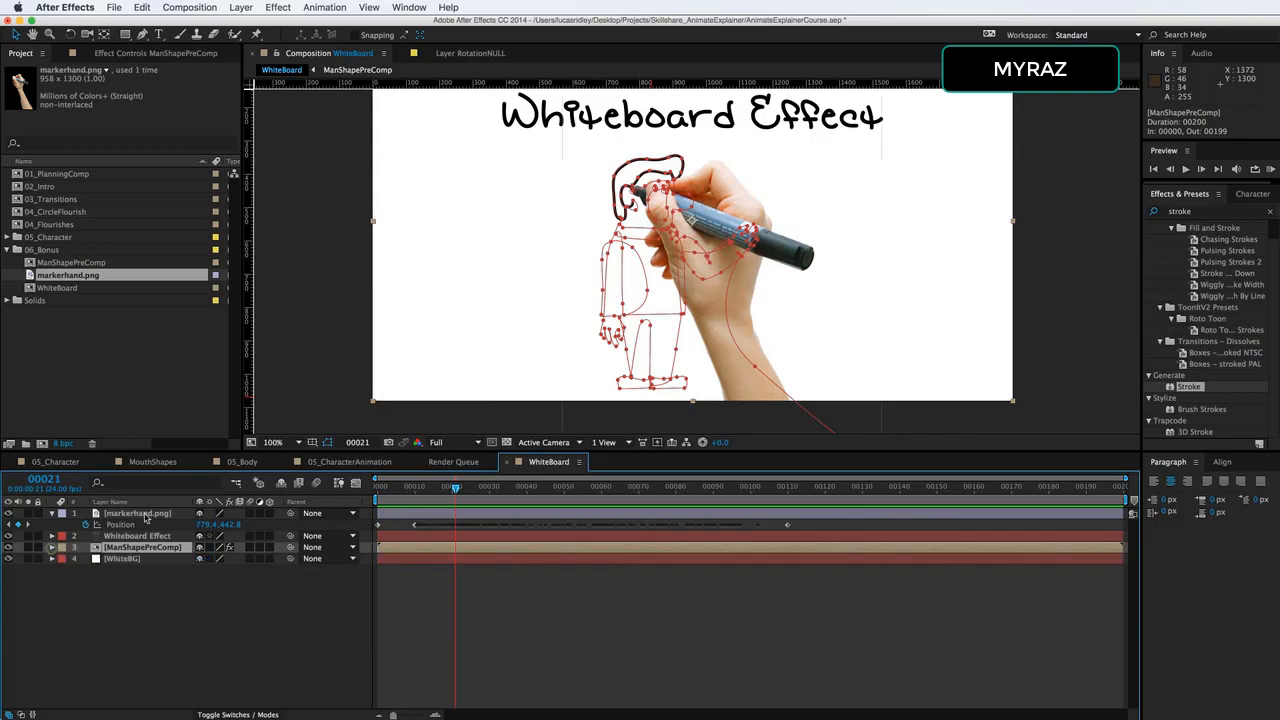
click(145, 514)
key(r)
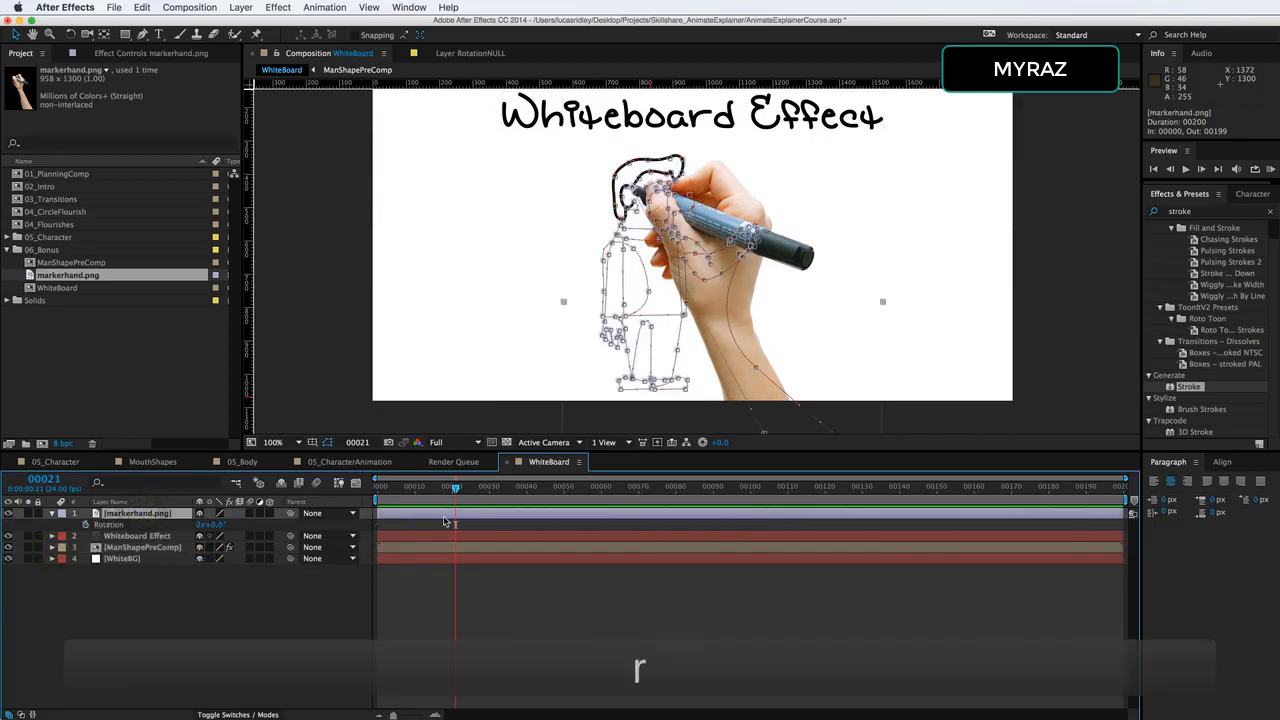
mouse_move(459, 497)
mouse_down()
mouse_move(393, 494)
mouse_move(455, 494)
mouse_up()
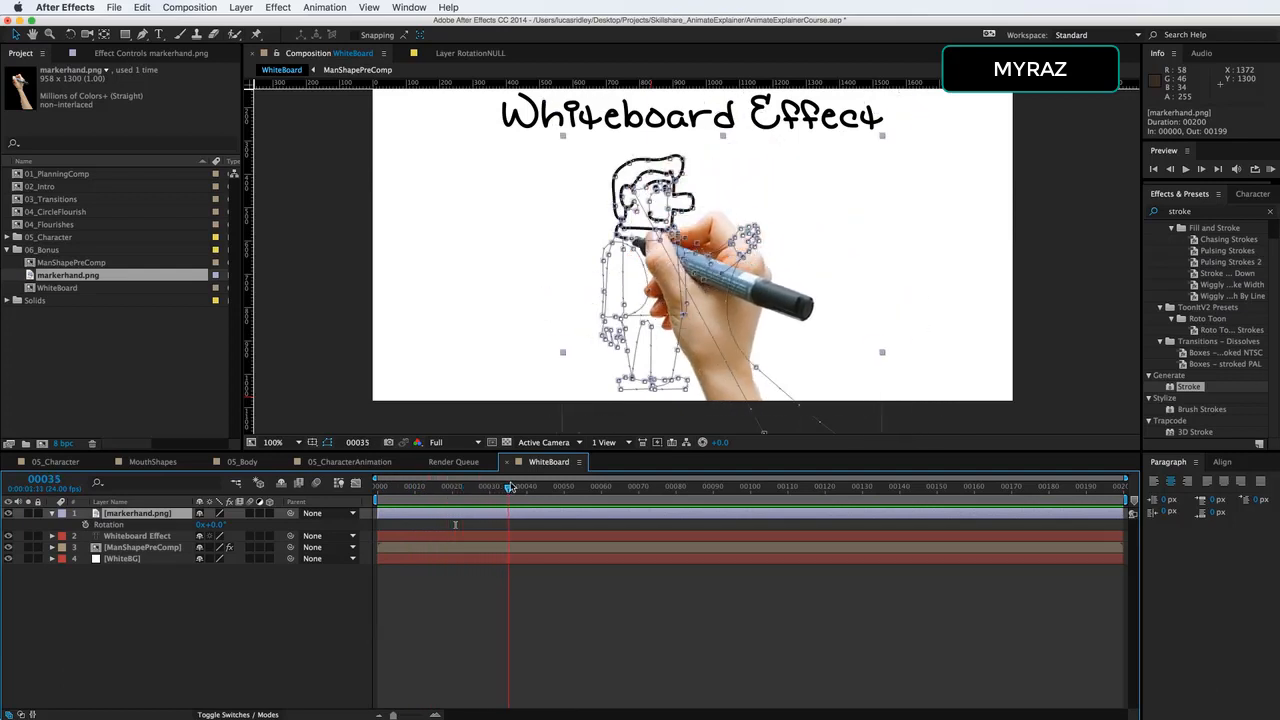
mouse_move(484, 497)
mouse_down()
mouse_move(415, 497)
mouse_move(445, 488)
mouse_up()
drag(205, 524, 214, 533)
Step: Vary the hand's tilt with Rotation keyframes: clockwise at frame 35, a different angle at frame 47, and -4° at frame 62
drag(446, 490, 507, 480)
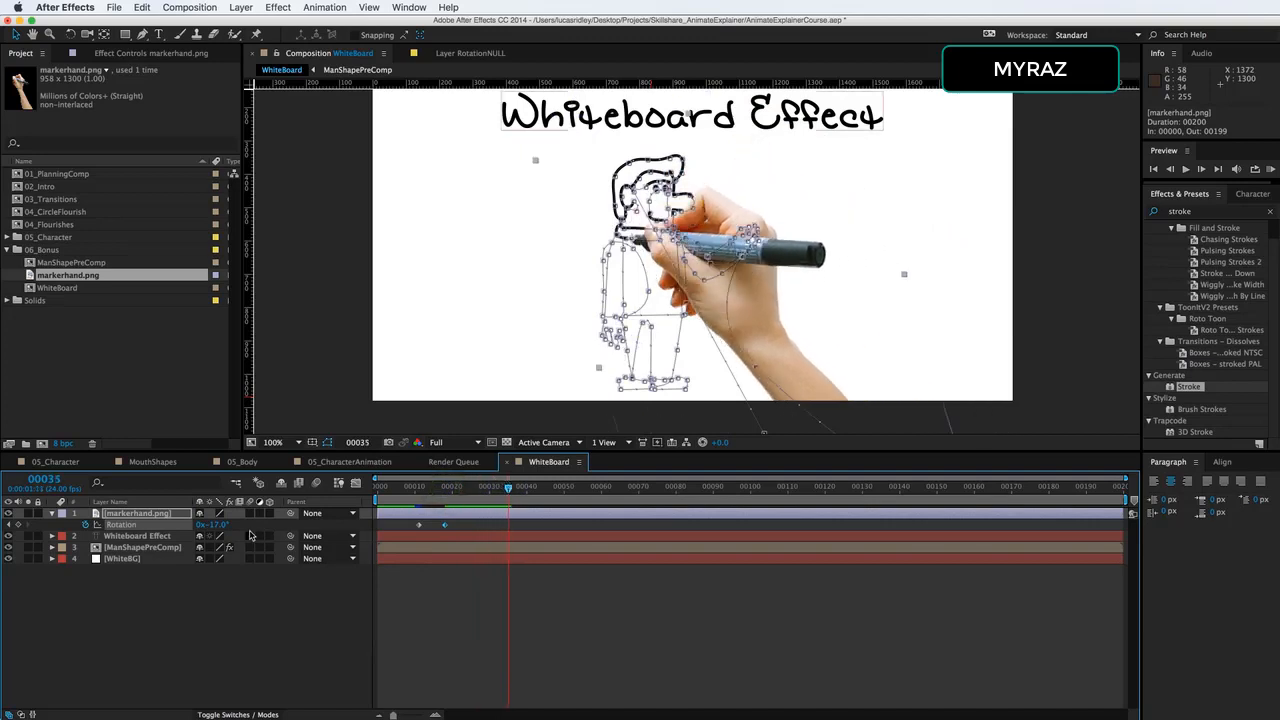
drag(214, 524, 290, 512)
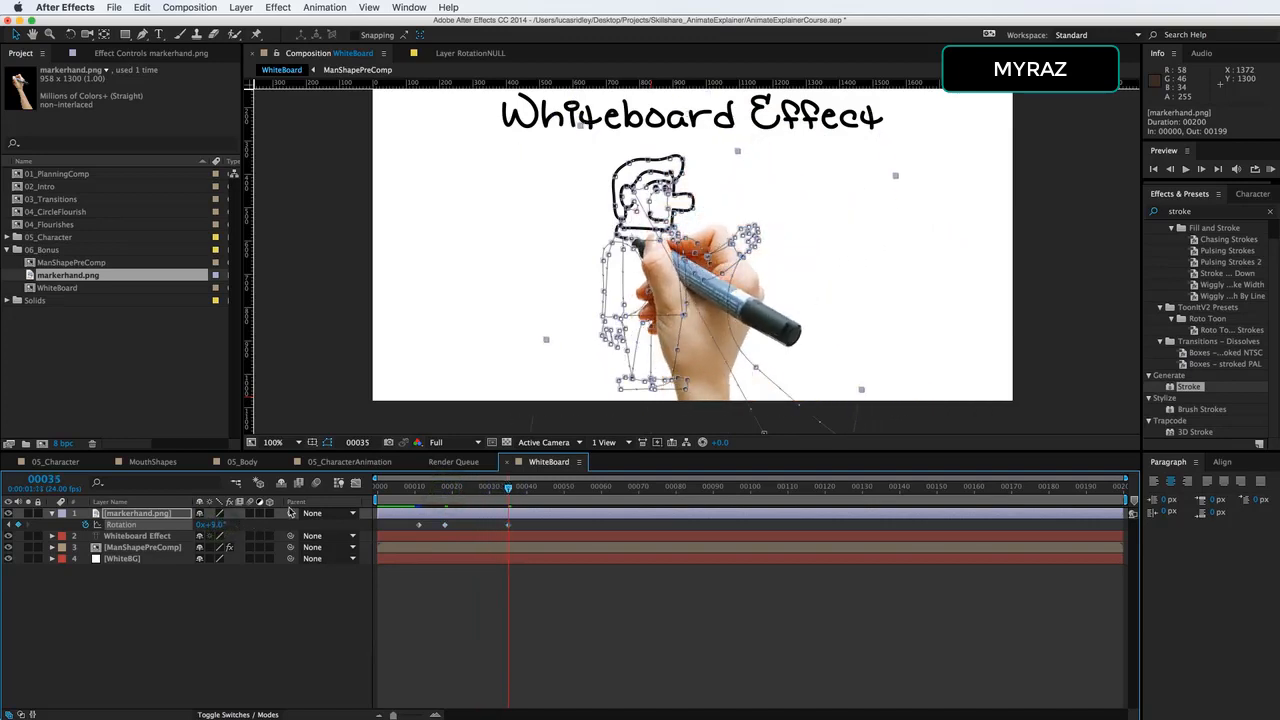
drag(508, 485, 553, 485)
mouse_move(214, 524)
mouse_down()
mouse_move(200, 524)
mouse_move(213, 512)
mouse_up()
mouse_move(556, 487)
mouse_down()
mouse_move(446, 487)
mouse_move(608, 487)
mouse_up()
drag(217, 525, 239, 525)
Step: Keyframe the hand's Rotation at -36° on frame 80 and -11° on frame 87
drag(620, 492, 678, 476)
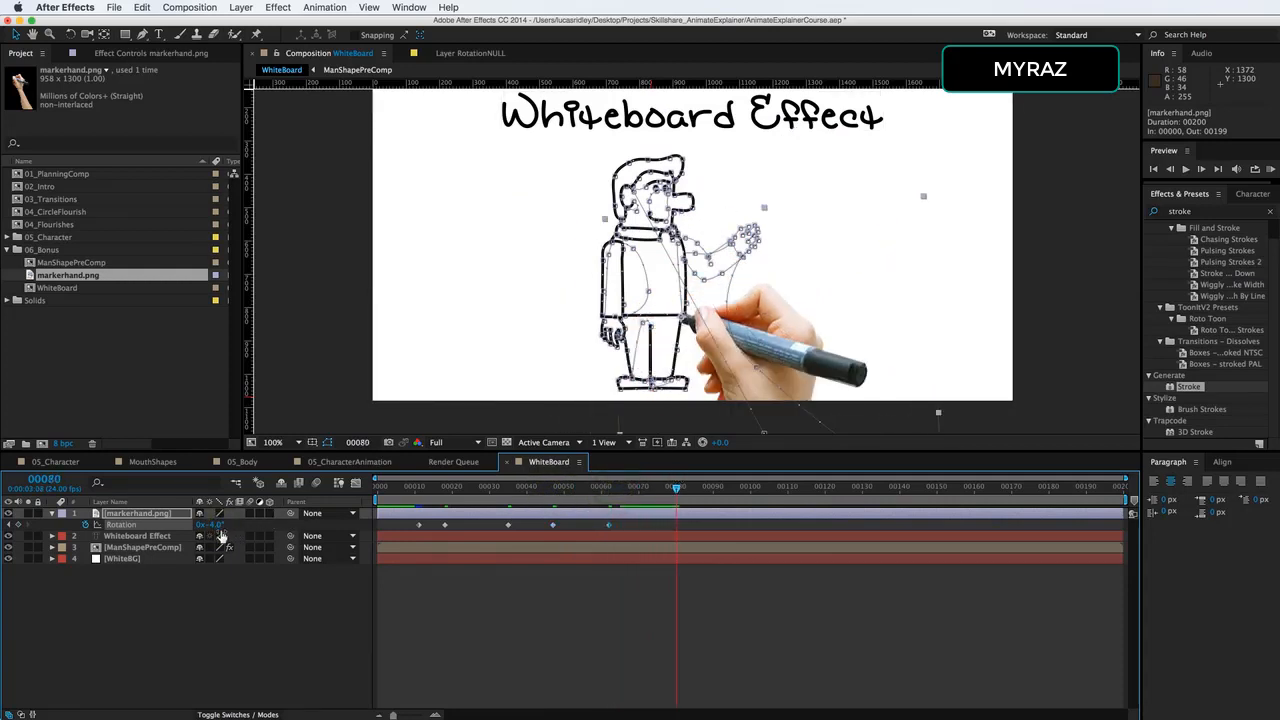
drag(215, 525, 199, 525)
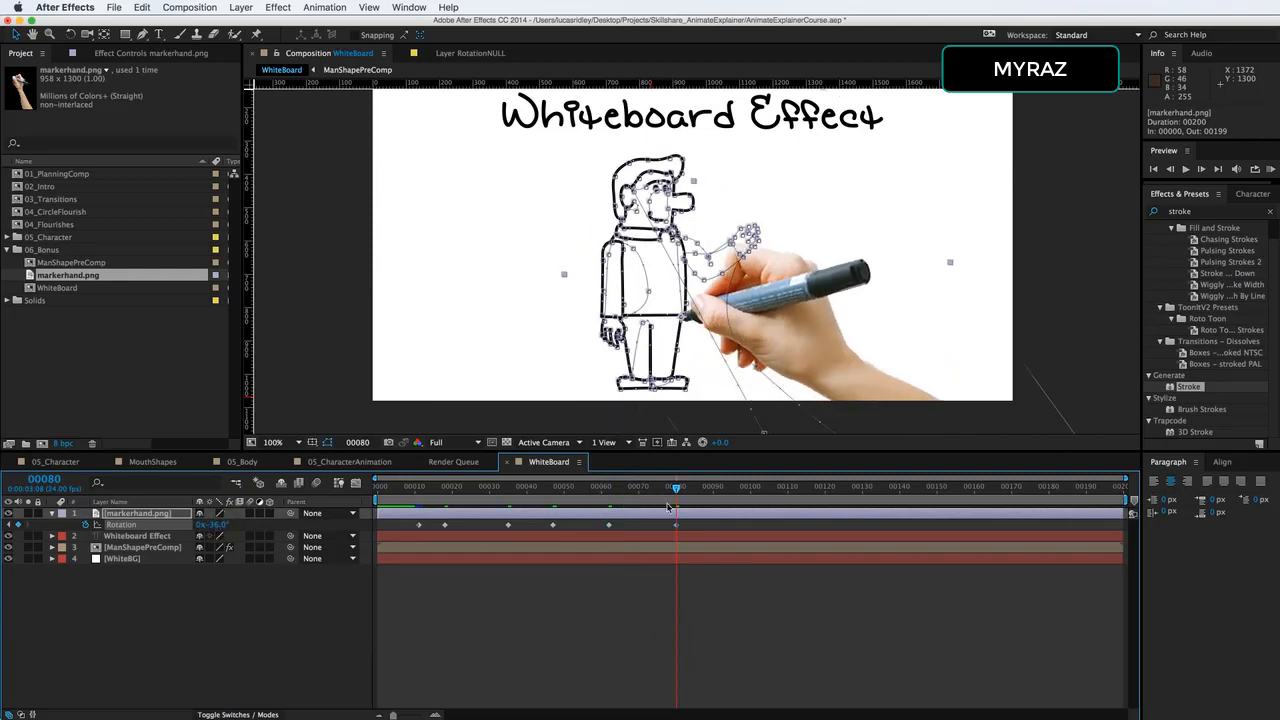
drag(678, 490, 703, 487)
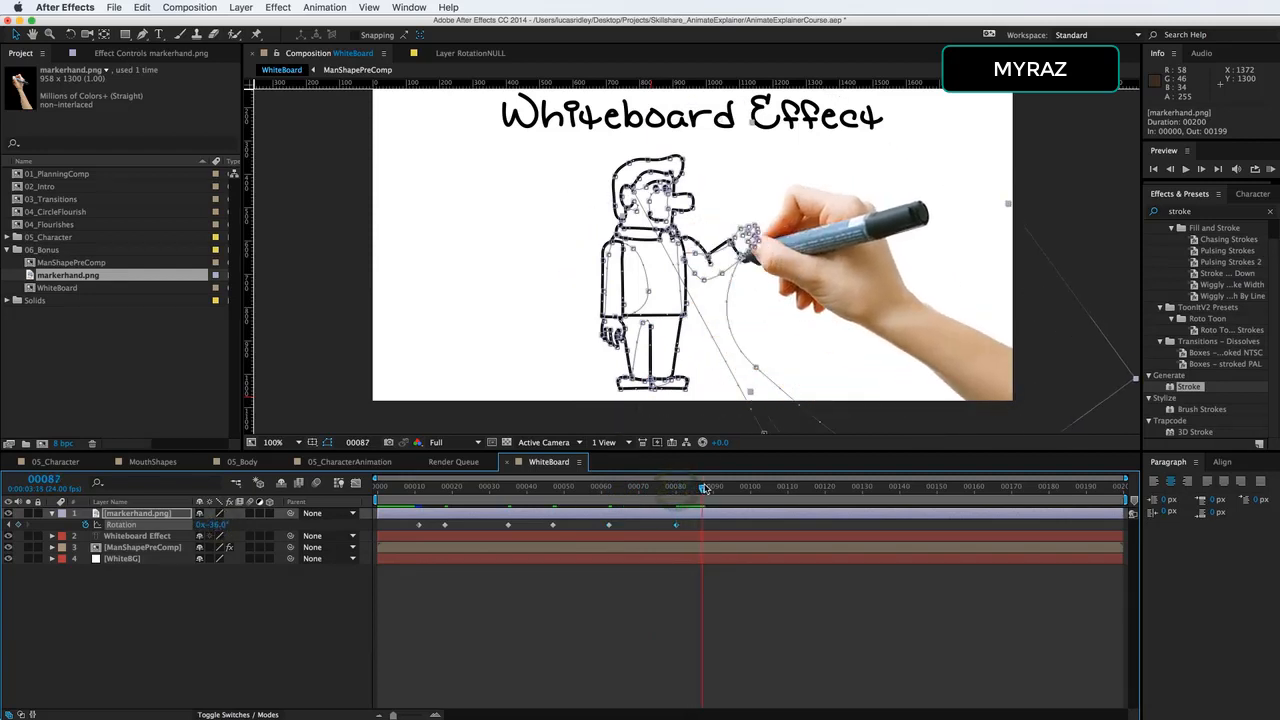
drag(232, 532, 254, 531)
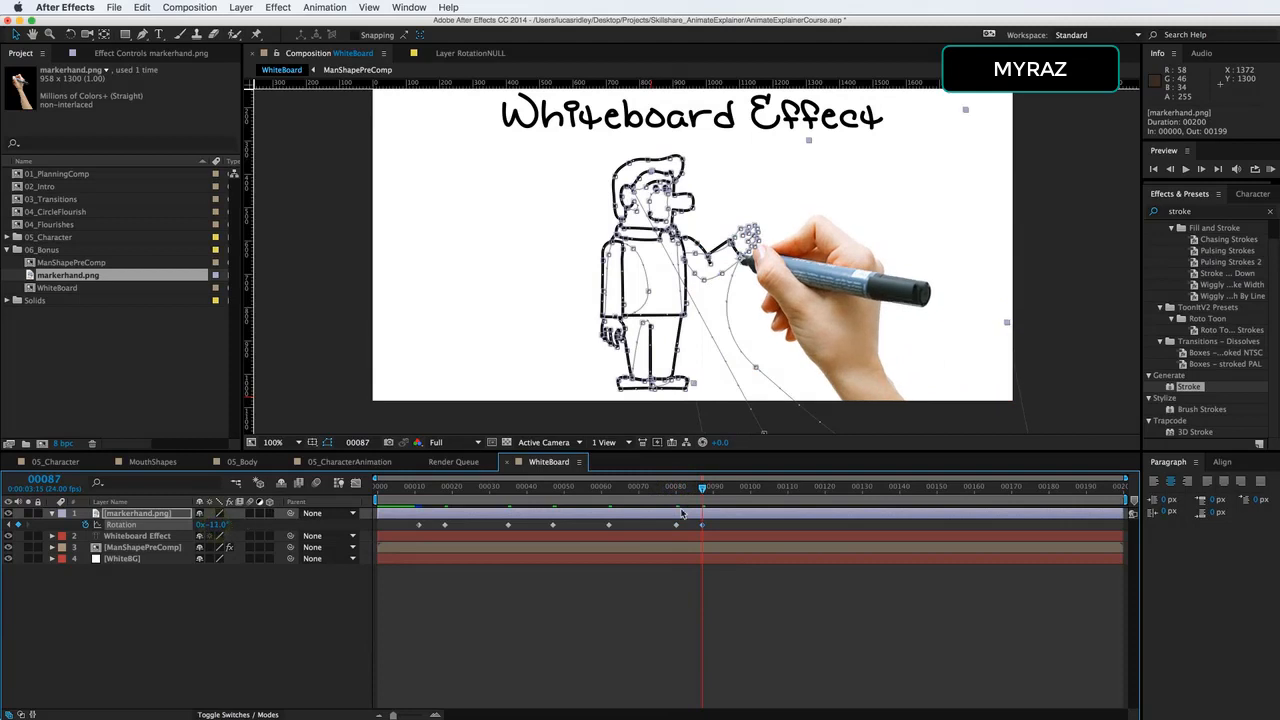
Step: Preview the whiteboard animation from the first frame with the hand's rotation, and return to frame 0
mouse_move(701, 488)
mouse_down()
mouse_move(732, 485)
mouse_move(343, 525)
mouse_up()
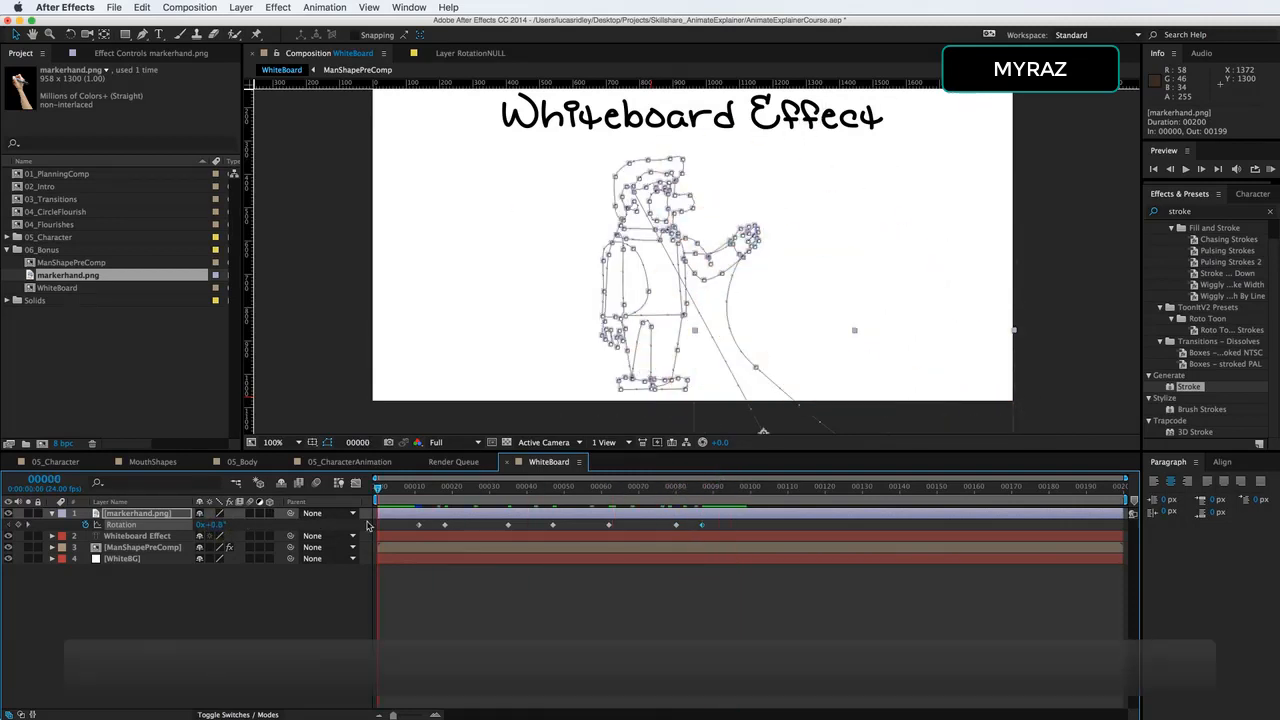
key(space)
click(506, 611)
key(space)
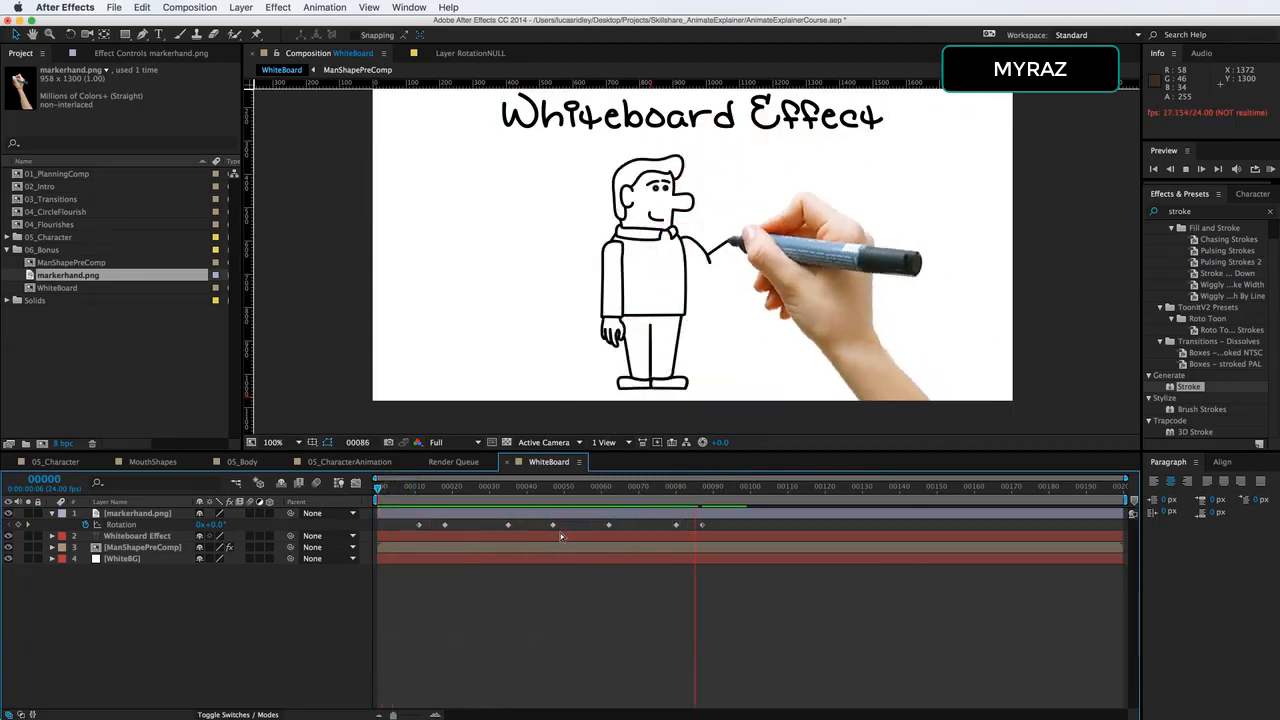
key(space)
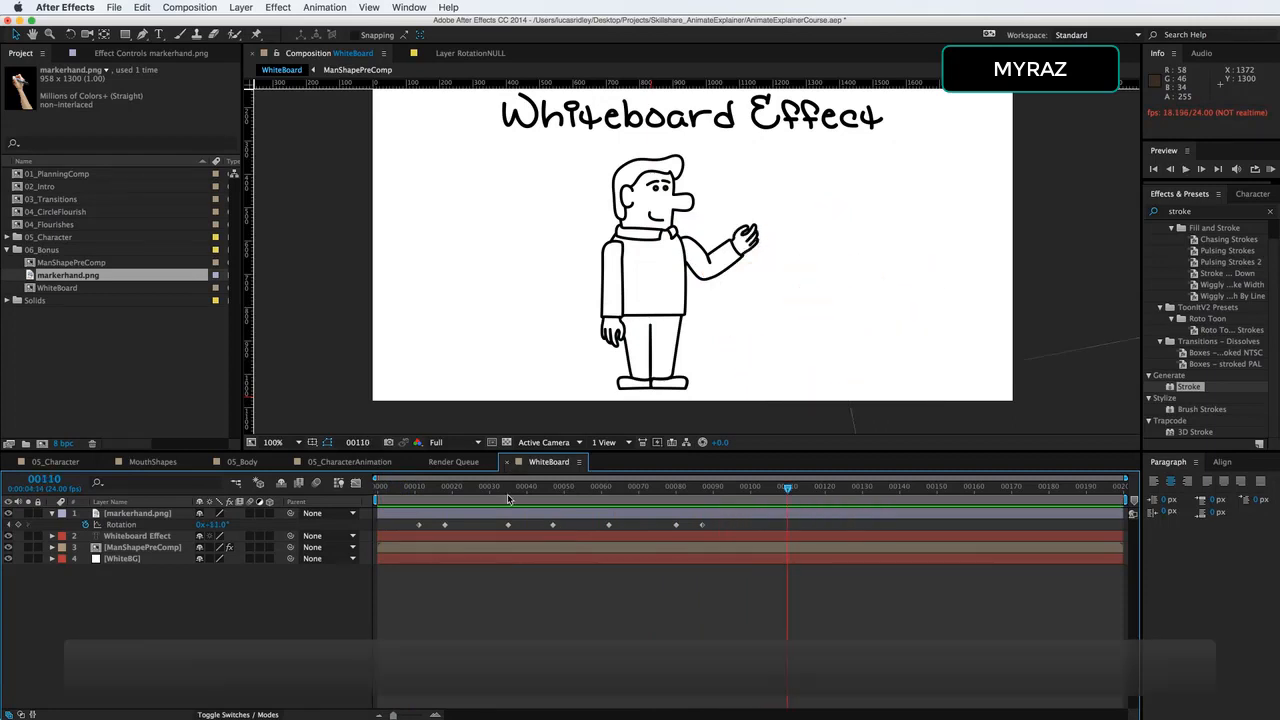
key(space)
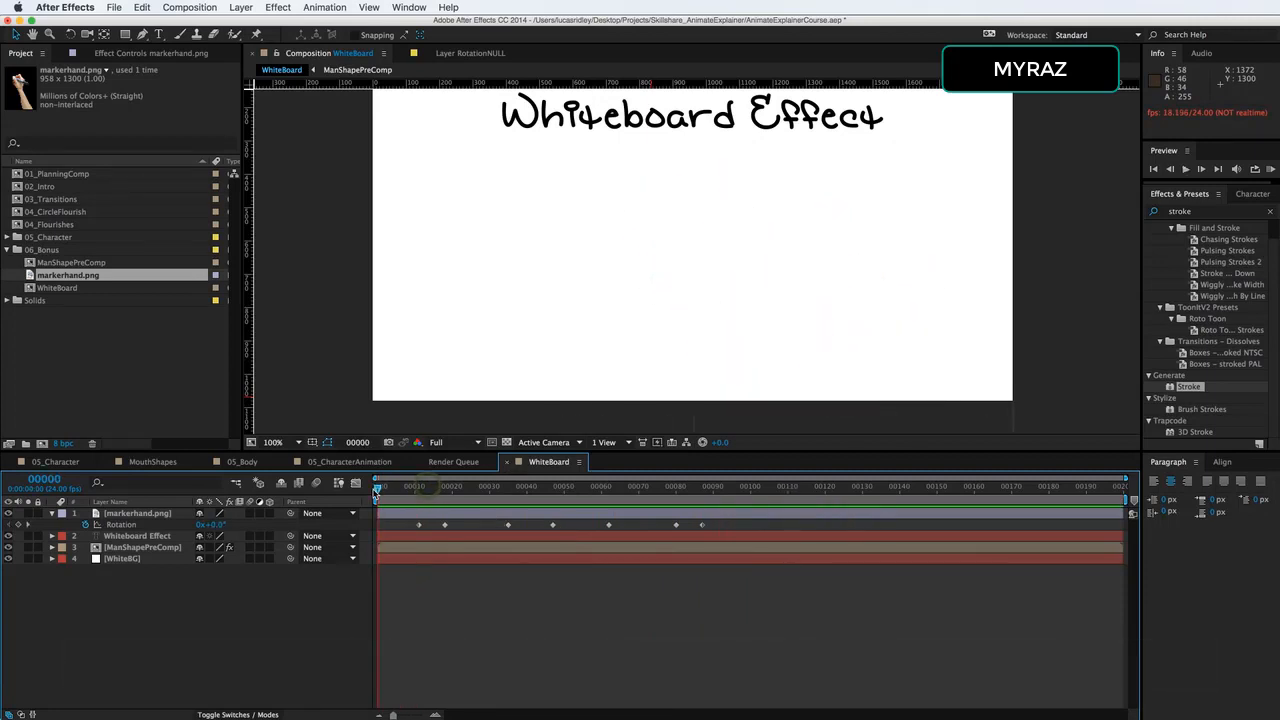